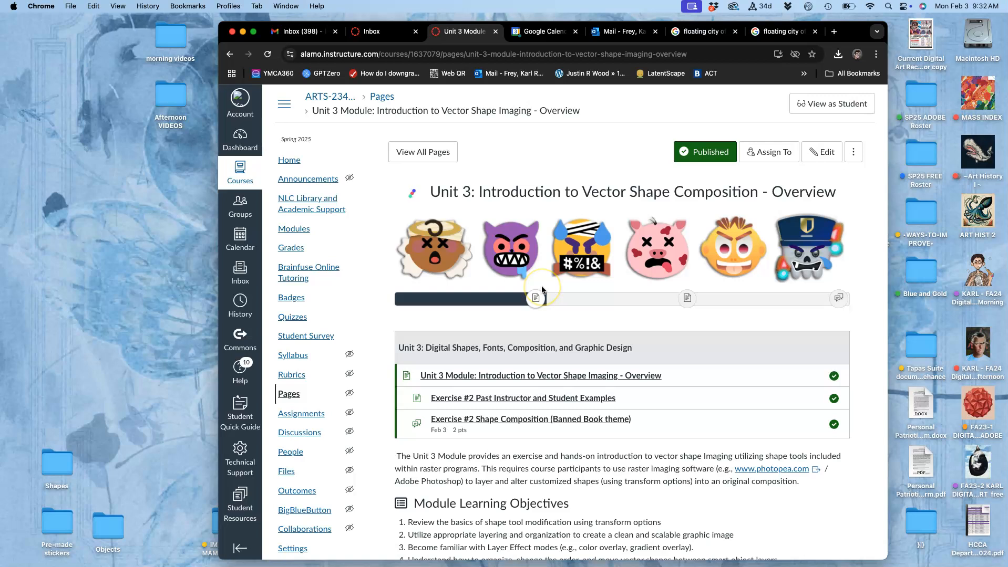
- Open the Exercise #2 Shape Composition (Banned Book theme) discussion and review its book list, Emoji Maker and screengrab instructions
scroll(542, 289, down, 4)
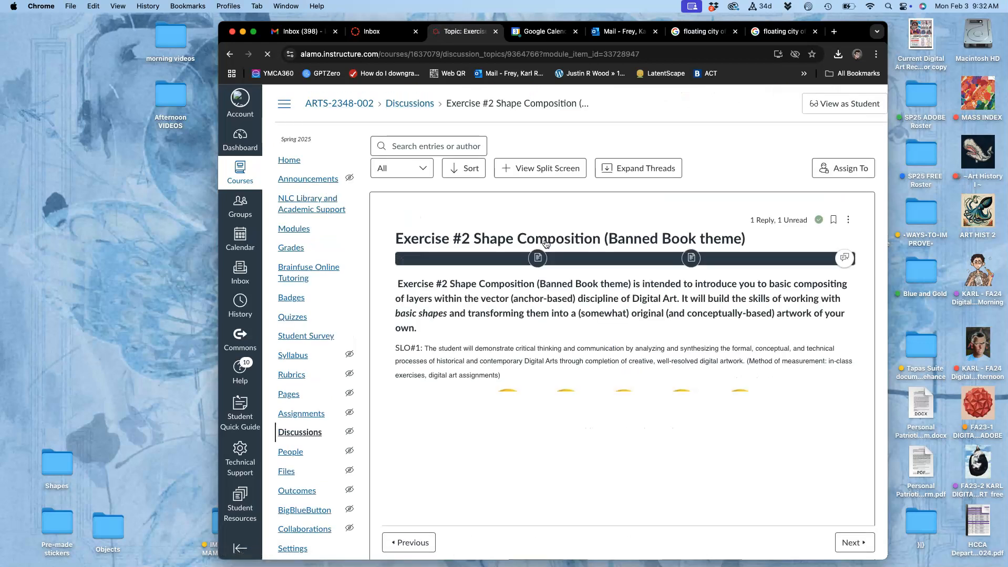
scroll(621, 341, down, 5)
scroll(621, 341, down, 2)
scroll(621, 341, up, 8)
scroll(621, 341, down, 4)
scroll(622, 345, down, 15)
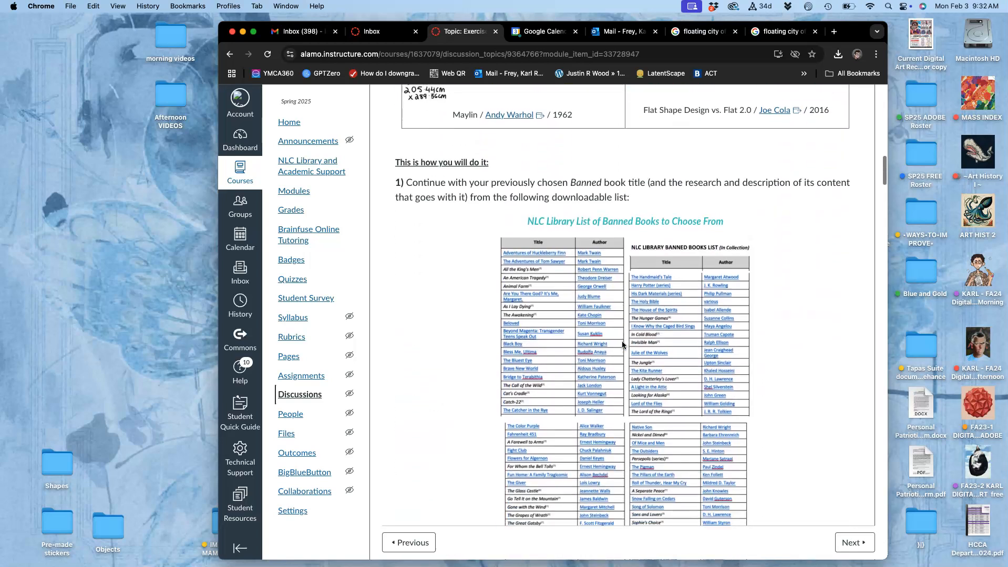
scroll(622, 345, down, 20)
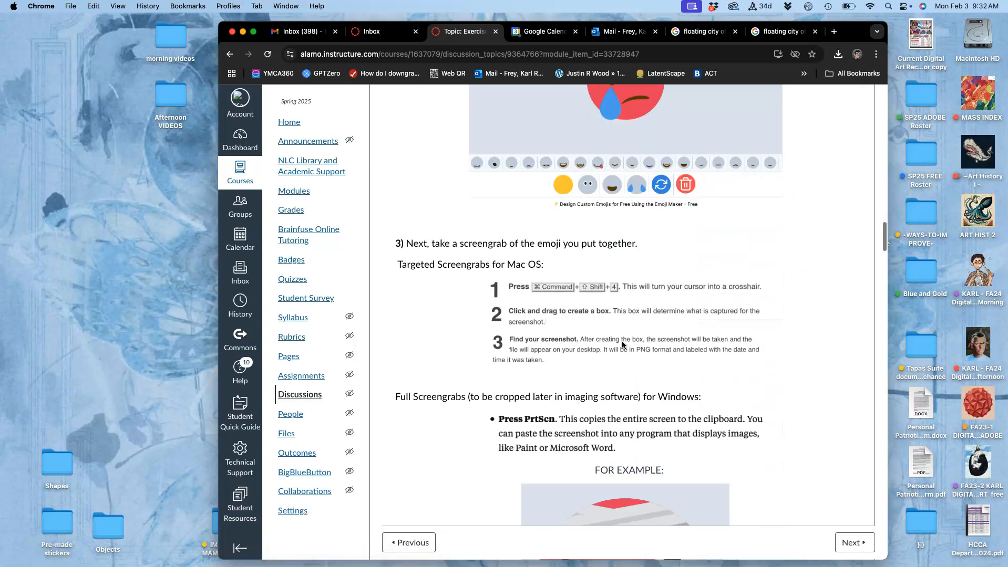
scroll(622, 345, down, 12)
scroll(622, 345, up, 17)
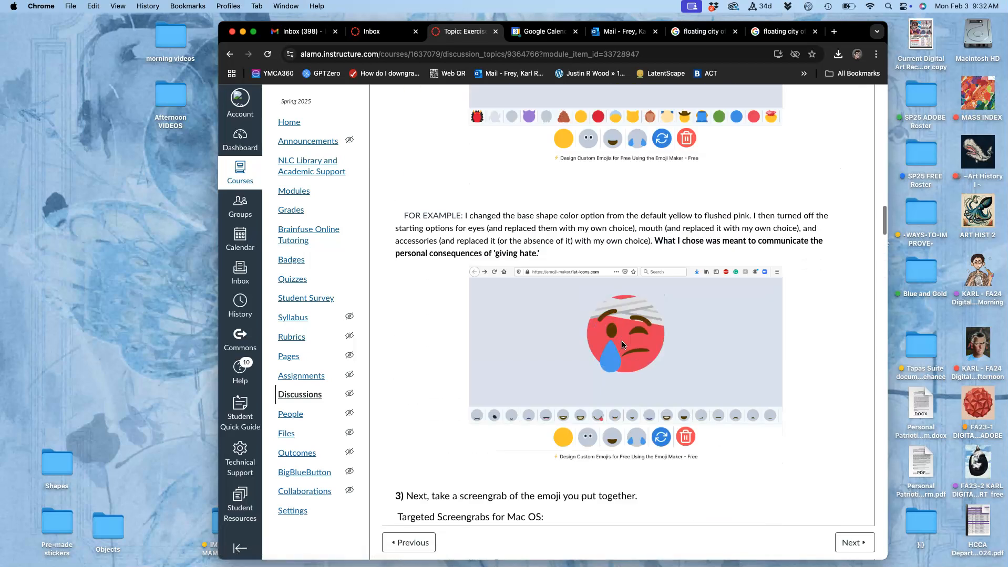
scroll(621, 341, up, 1)
click(605, 345)
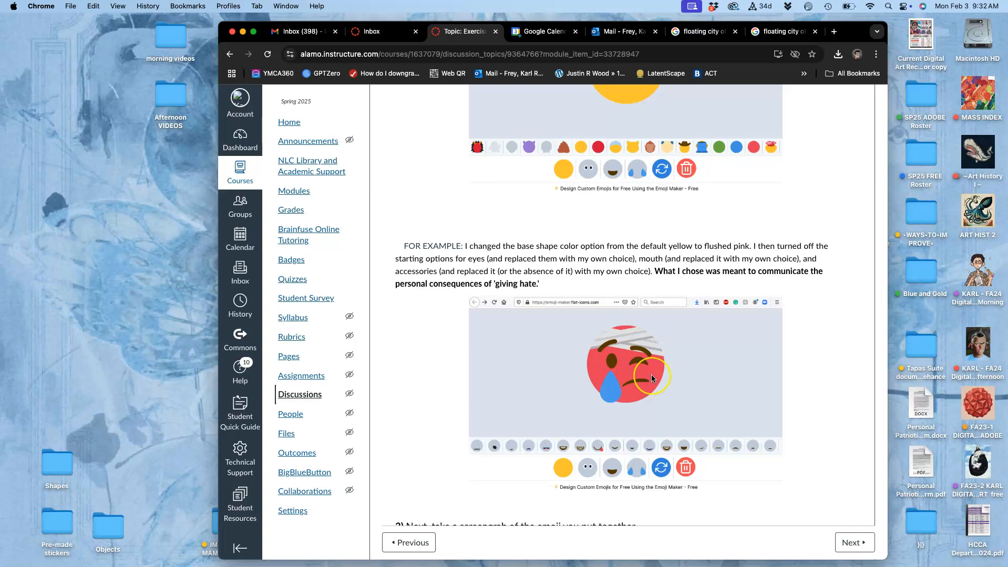
- Open the emoji-maker.flat-icons.com link from instruction 2 in a new browser tab and switch to it
scroll(651, 375, up, 10)
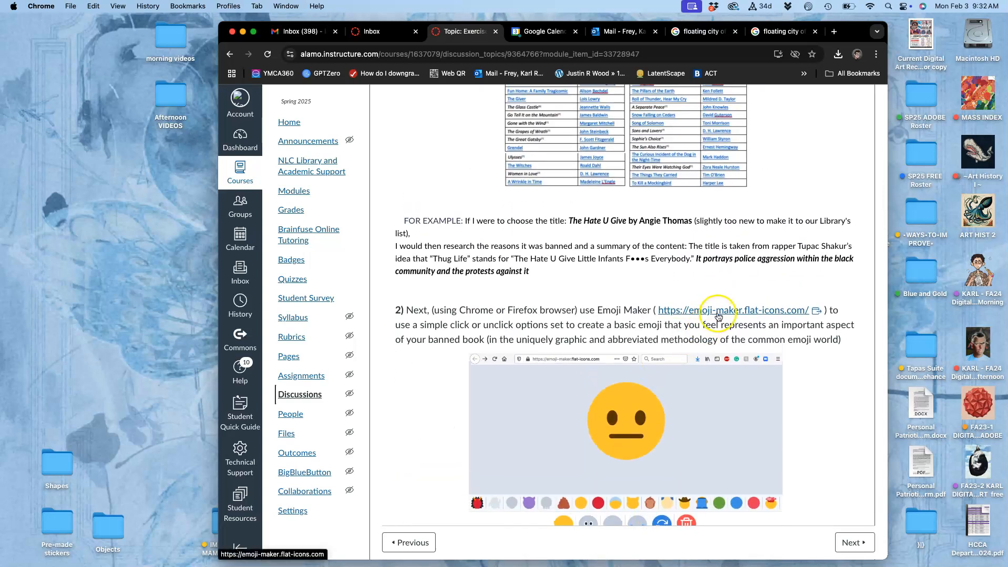
right_click(774, 310)
click(801, 317)
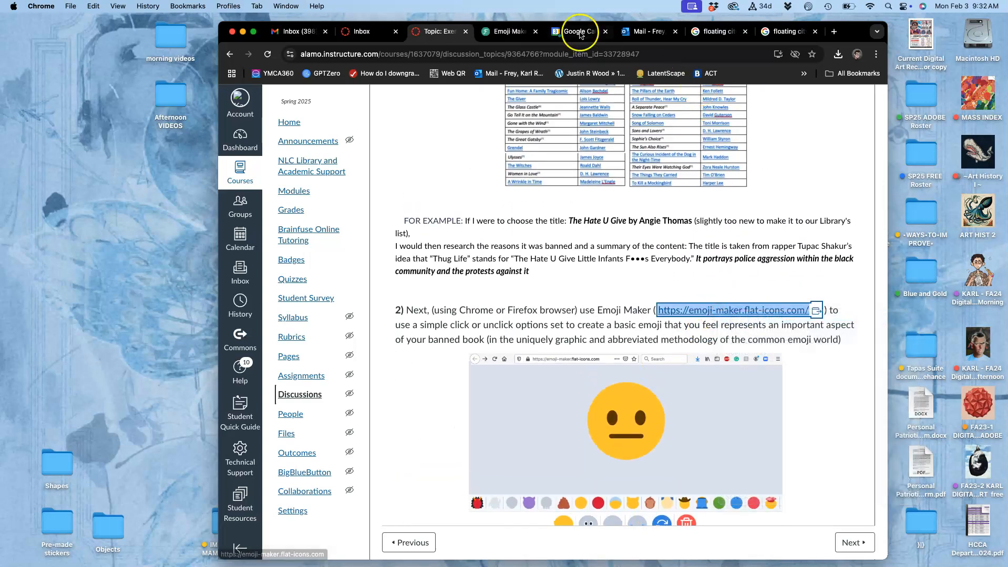
click(512, 32)
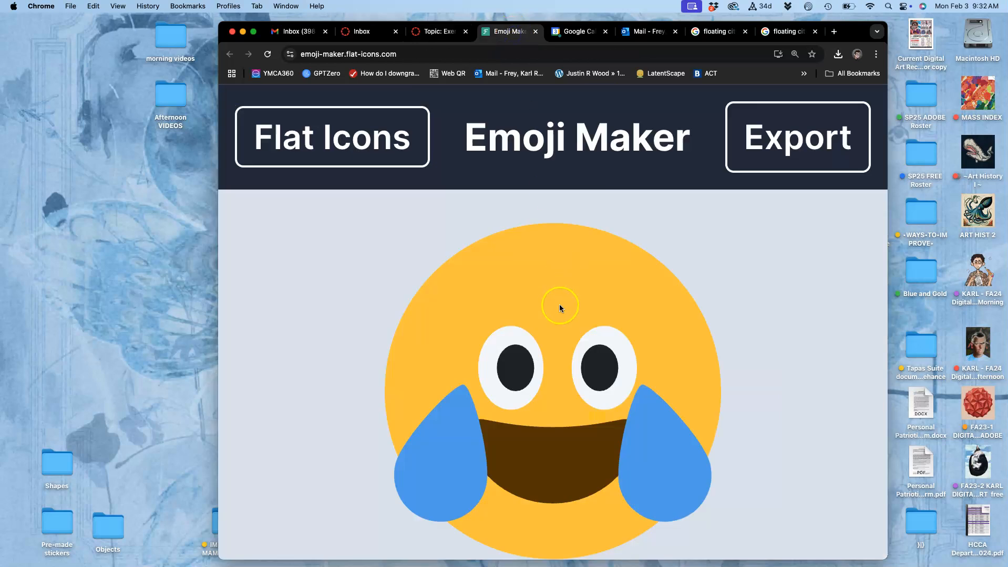
- Reduce the Emoji Maker page zoom until its controls fit, and generate several random emojis
scroll(559, 303, down, 5)
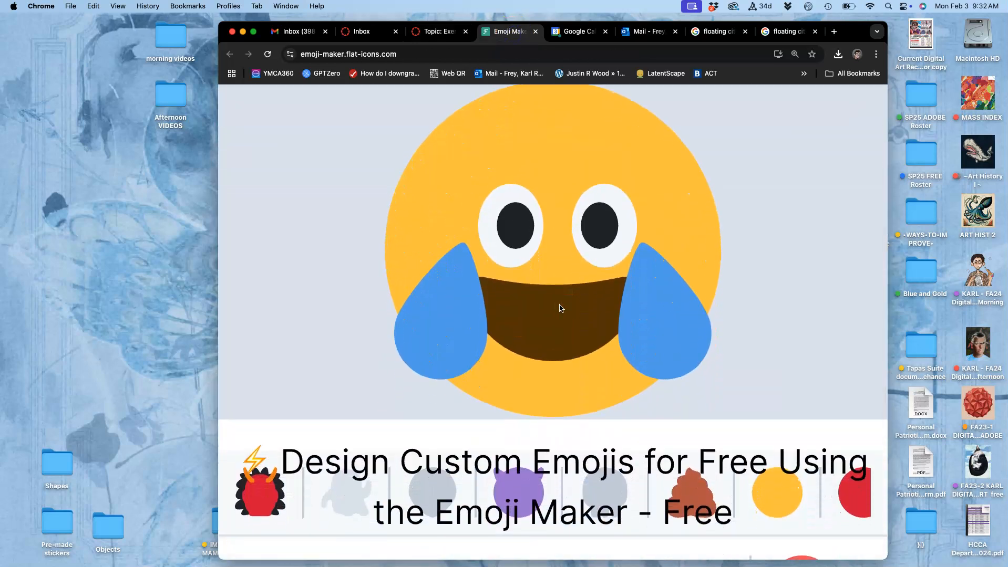
key(super+minus)
click(648, 483)
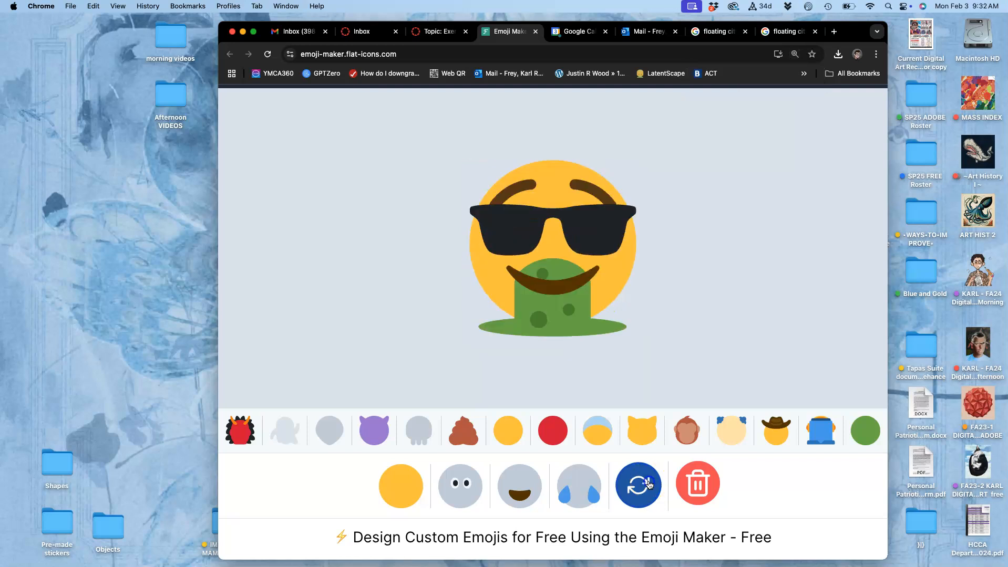
click(649, 484)
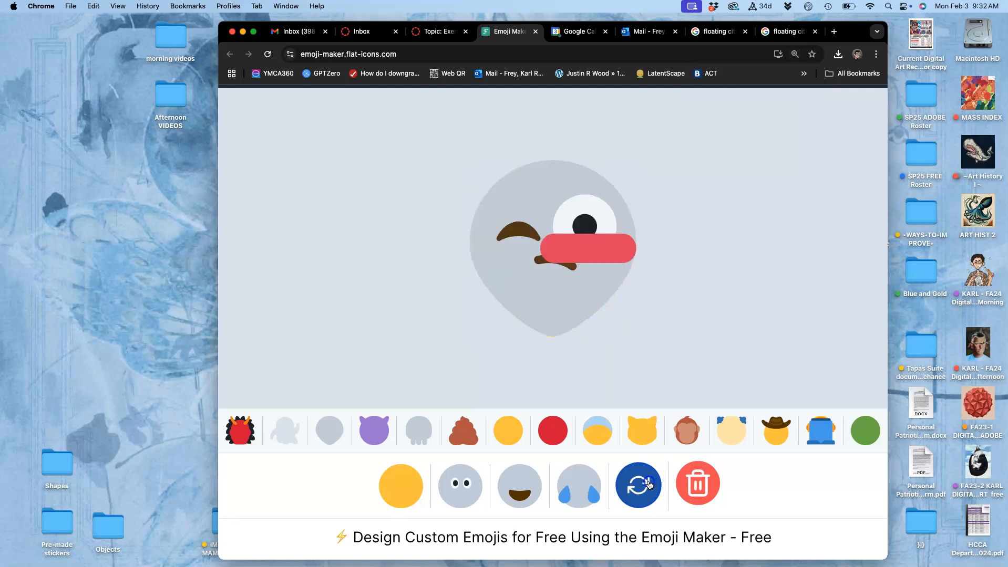
click(649, 483)
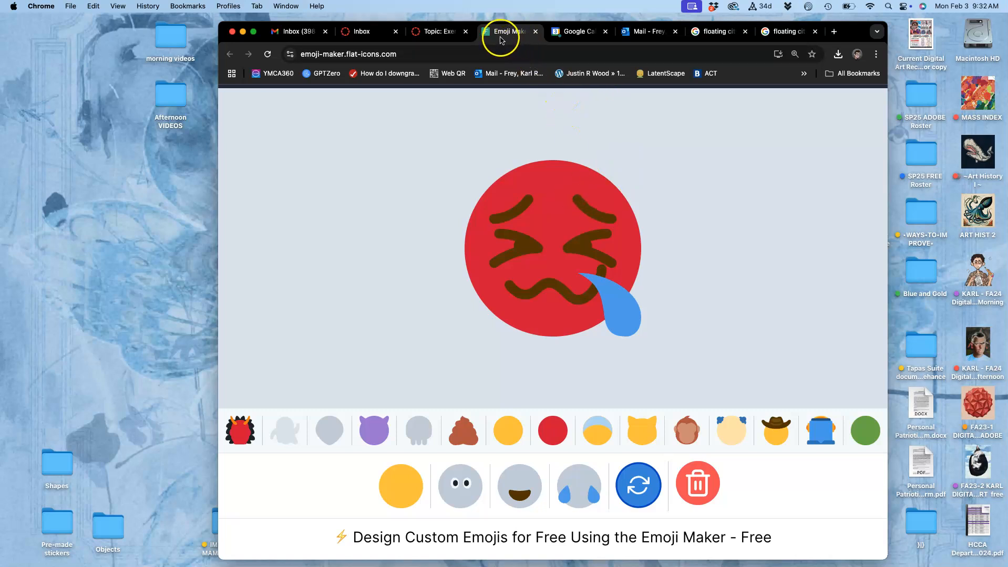
- Return to the Exercise #2 discussion and examine the example emoji screengrab and Photopea instruction 4a
click(447, 34)
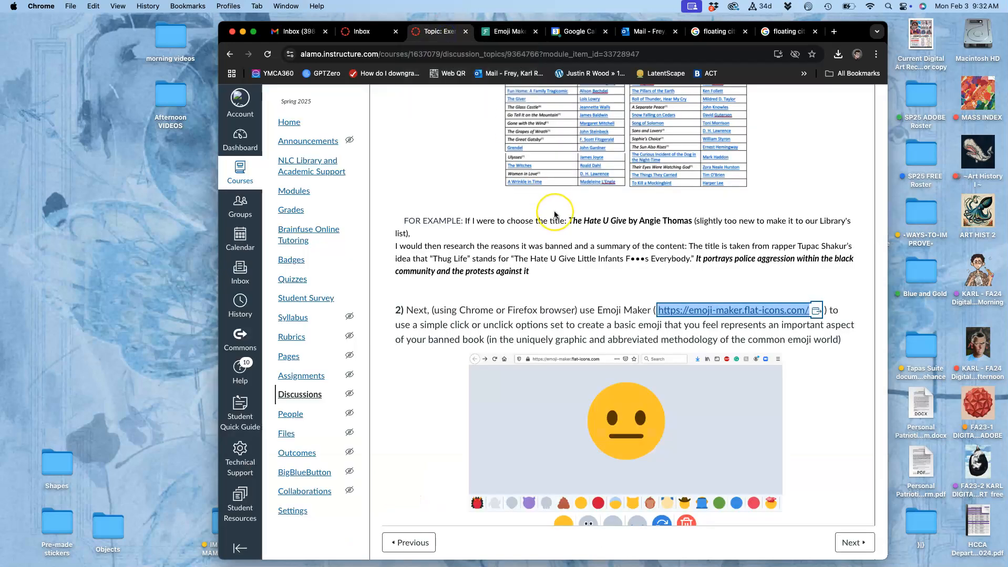
scroll(554, 215, down, 15)
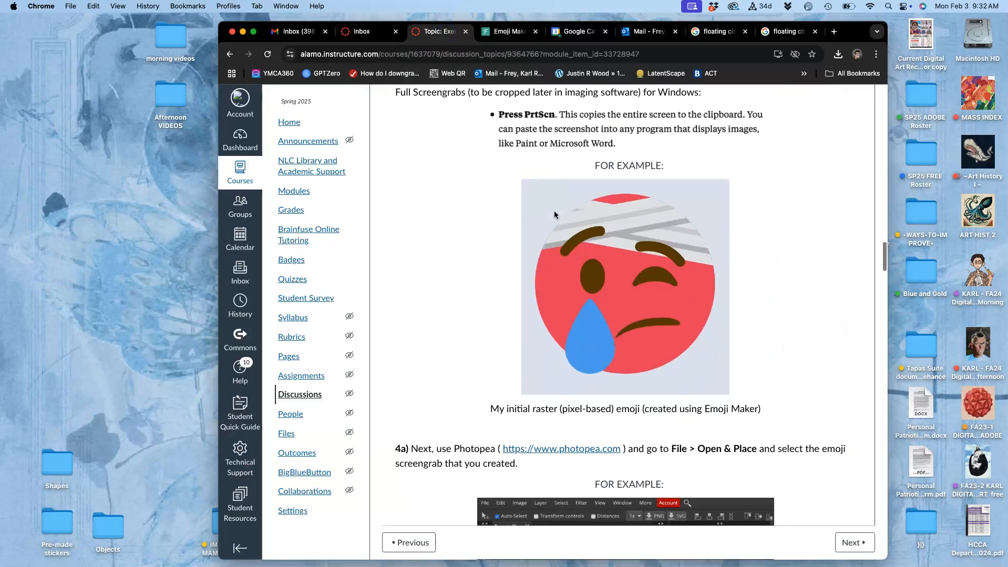
scroll(553, 211, down, 2)
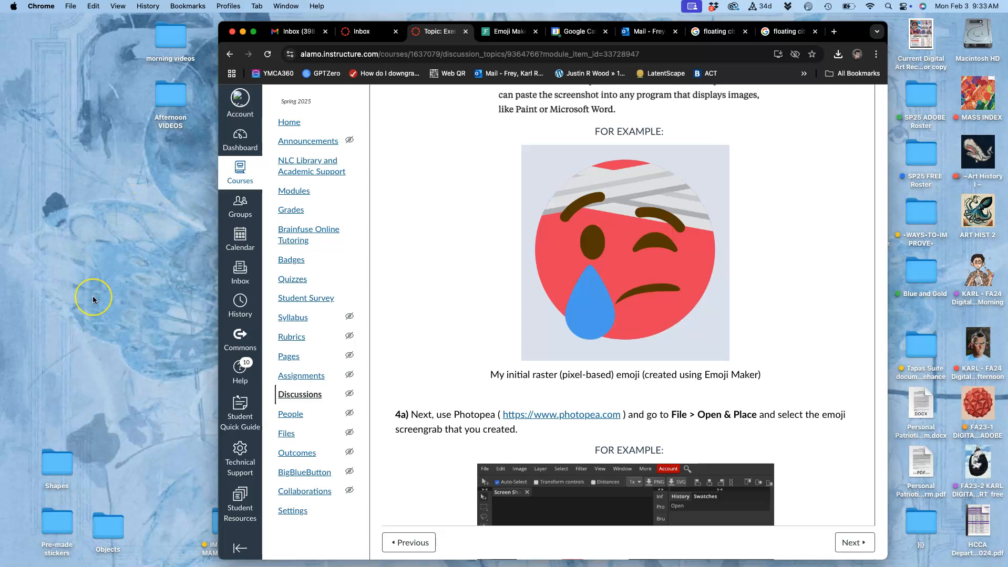
mouse_move(3, 420)
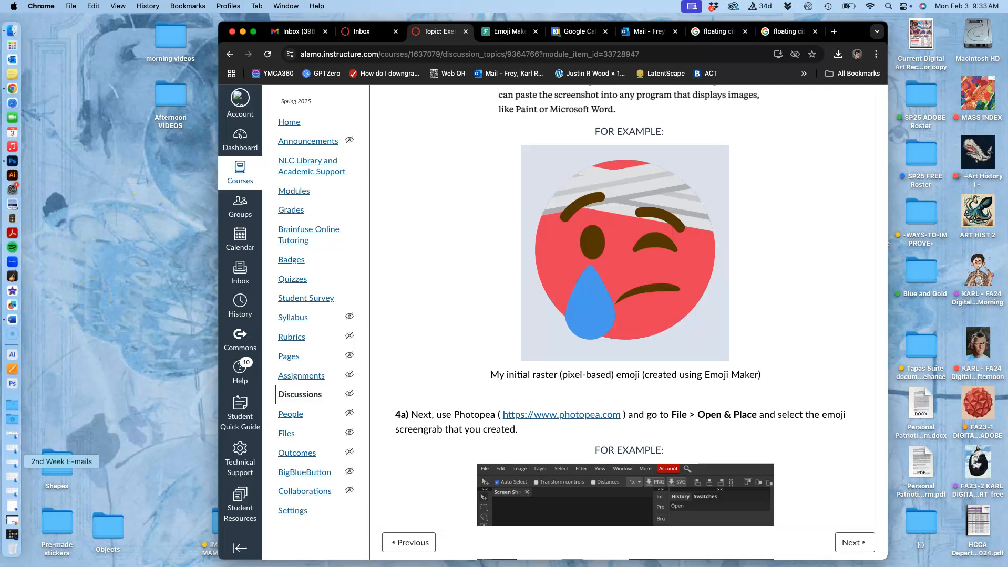
click(11, 408)
click(12, 409)
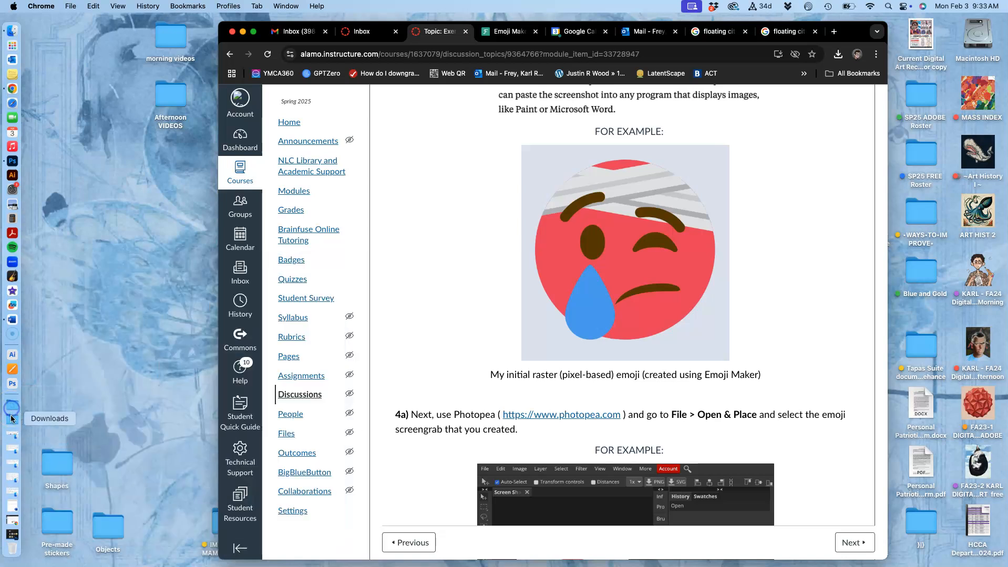
click(11, 420)
click(12, 421)
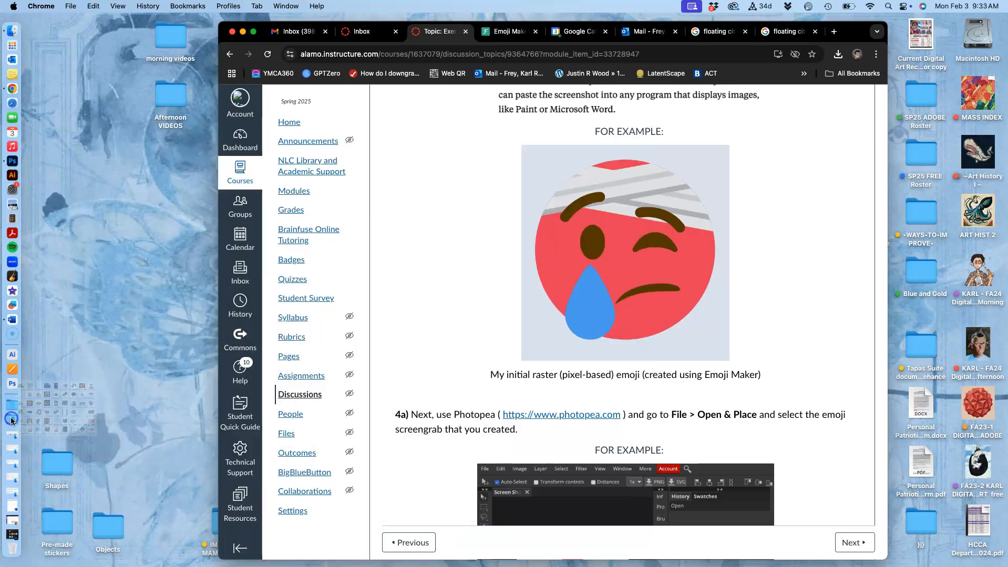
- Reveal the desktop, place the Morning - SP25 and Afternoon - SP25 image icons beside the morning videos and Afternoon VIDEOS folders, and restore the windows
click(71, 377)
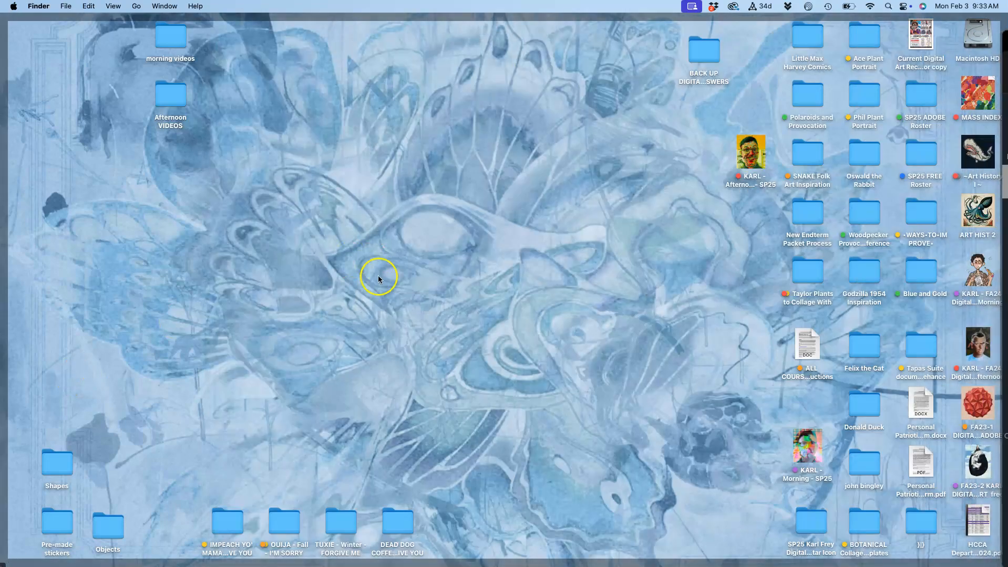
drag(804, 447, 98, 36)
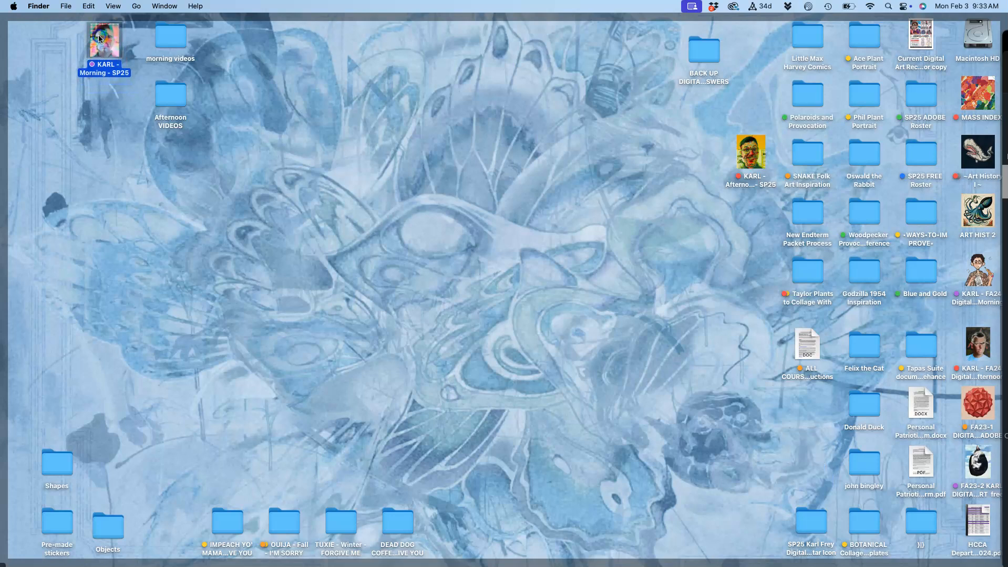
drag(754, 157, 108, 110)
click(135, 113)
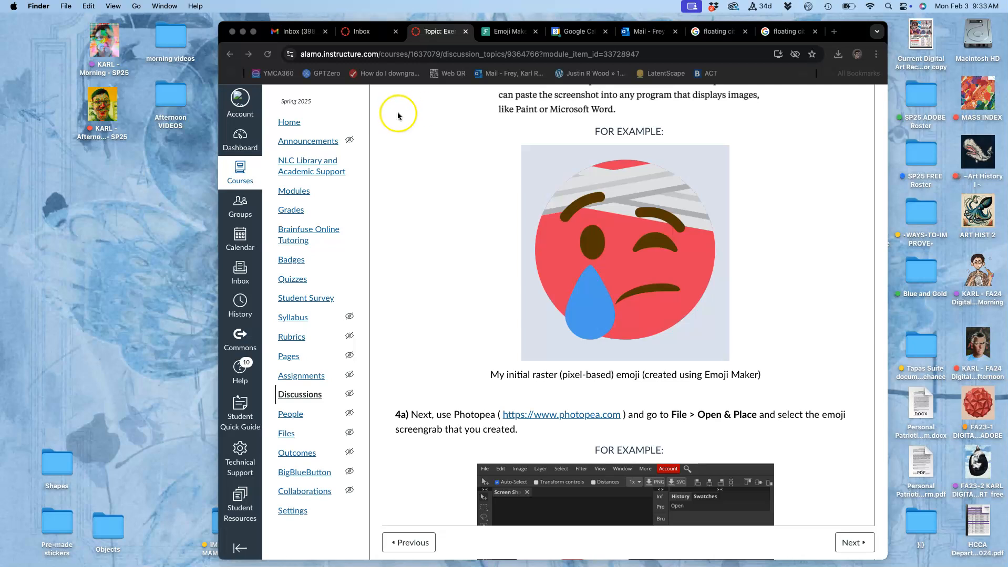
click(253, 33)
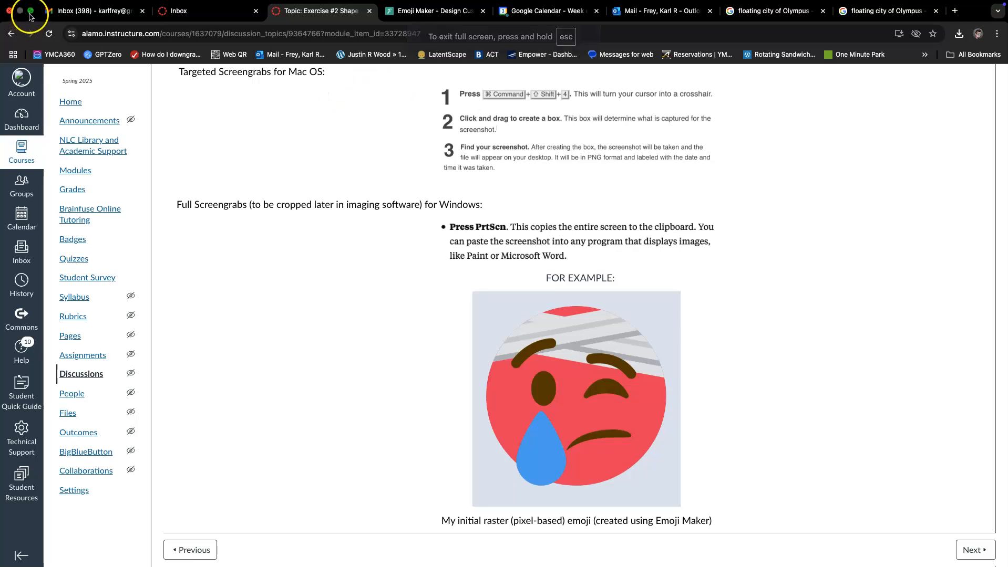
mouse_move(31, 14)
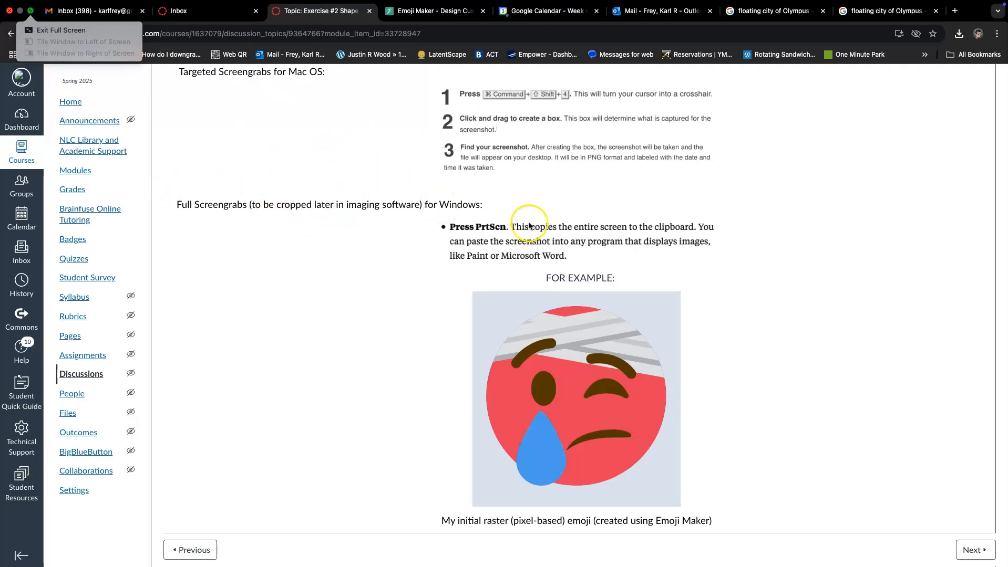
click(30, 11)
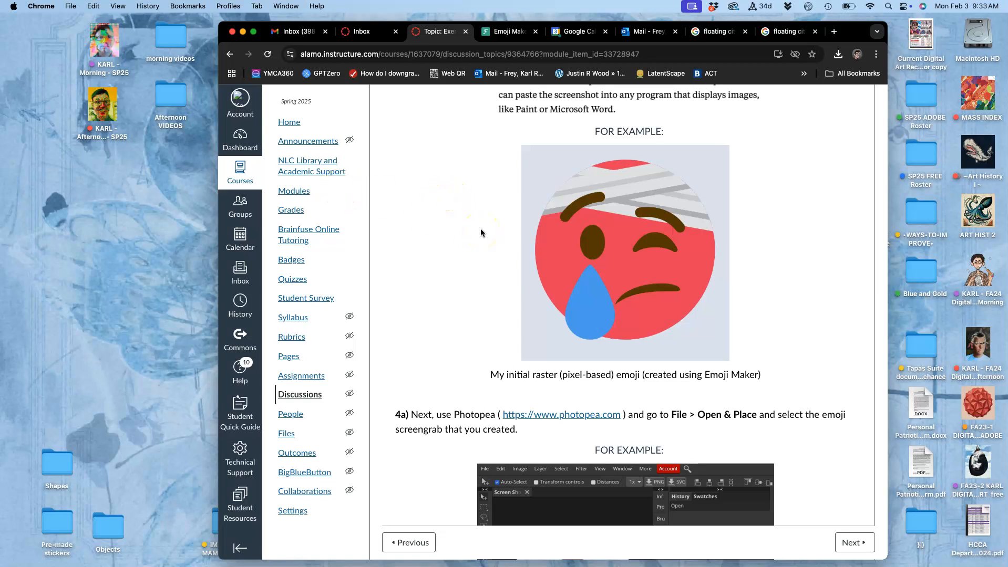
- Open the course Home page in a new browser tab and open its Course Outline document
right_click(296, 123)
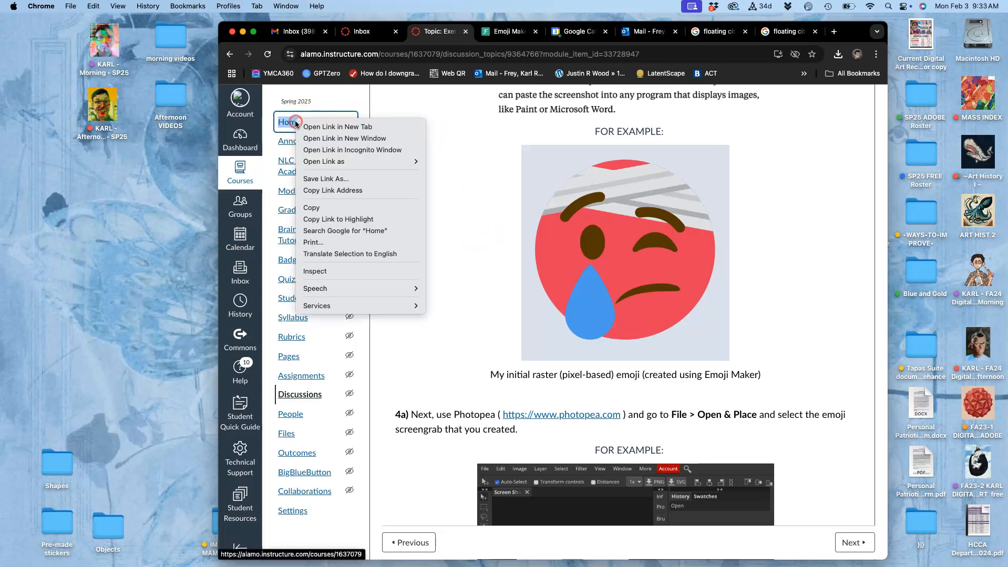
click(317, 126)
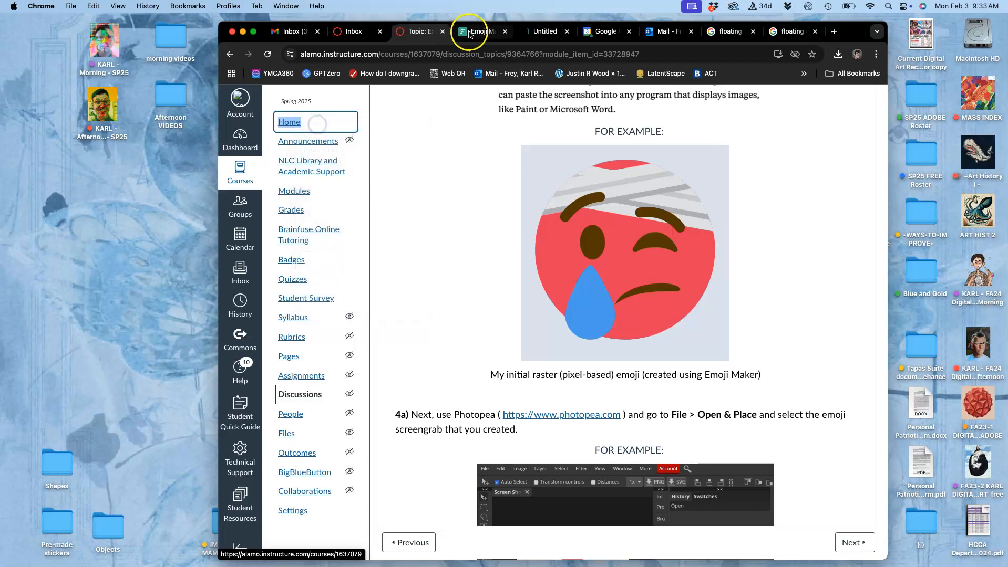
click(546, 37)
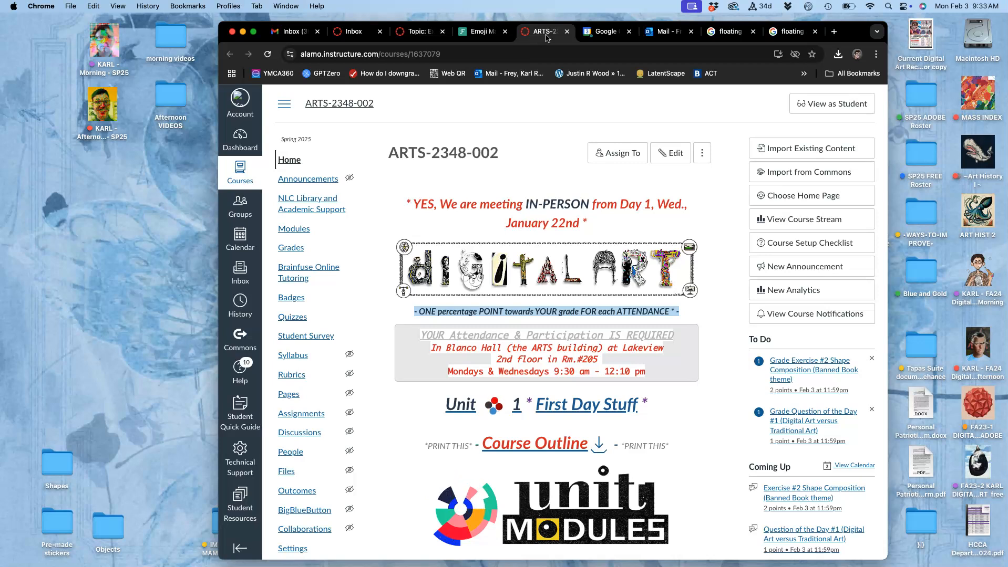
click(542, 447)
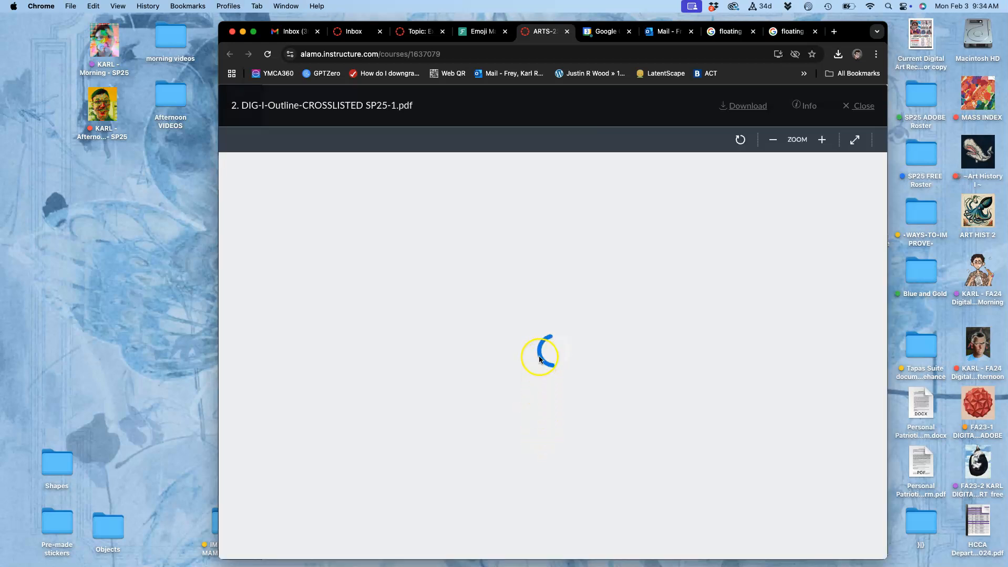
- Review the course outline's day-to-day schedule for late January through mid-February and the general assignment grading rubric
scroll(537, 357, down, 15)
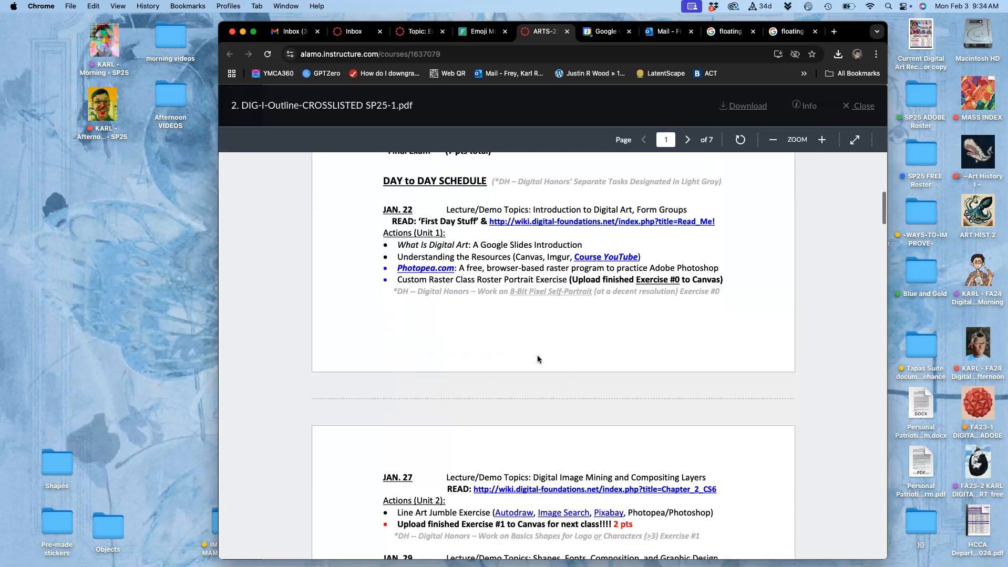
scroll(538, 358, down, 8)
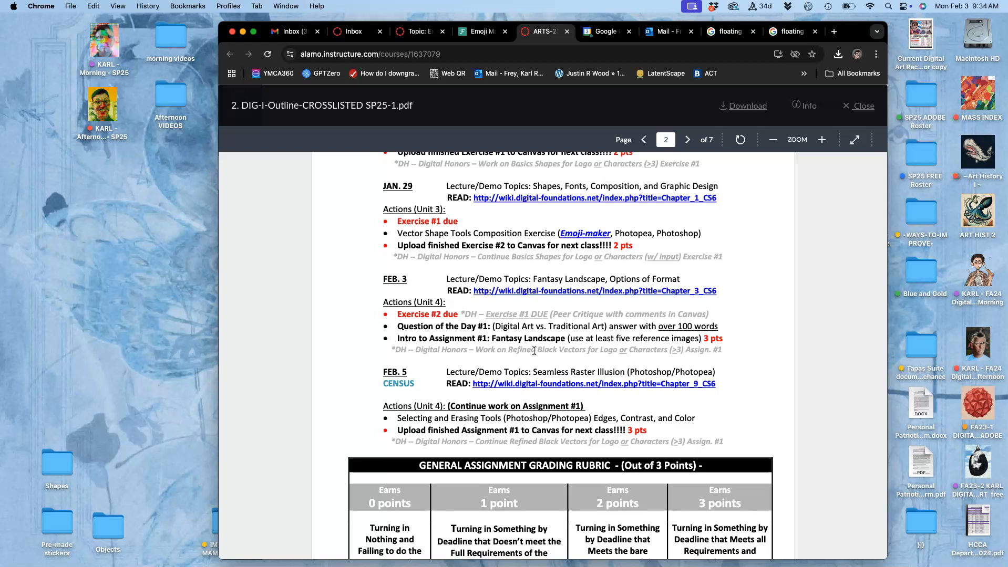
scroll(534, 351, down, 3)
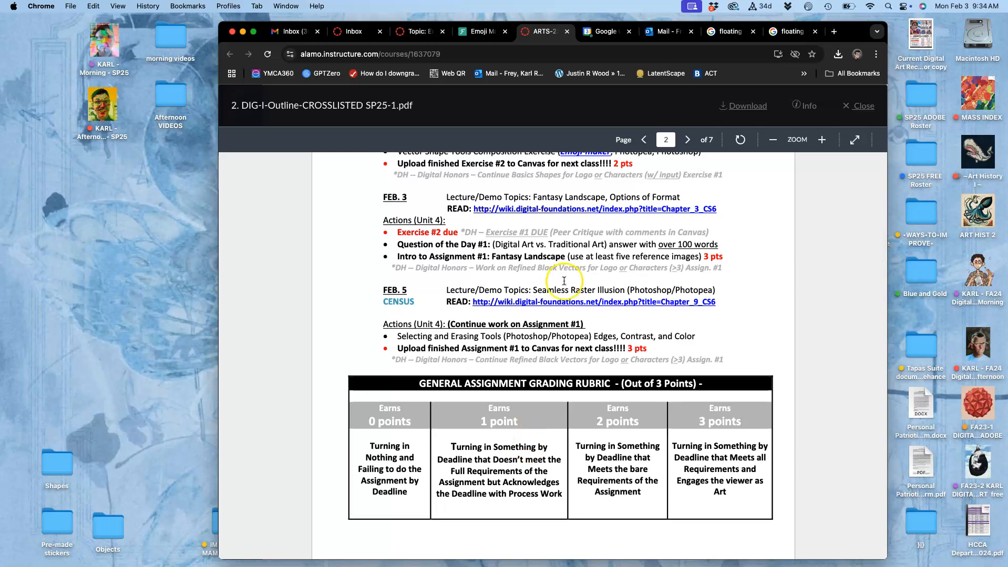
scroll(537, 243, up, 1)
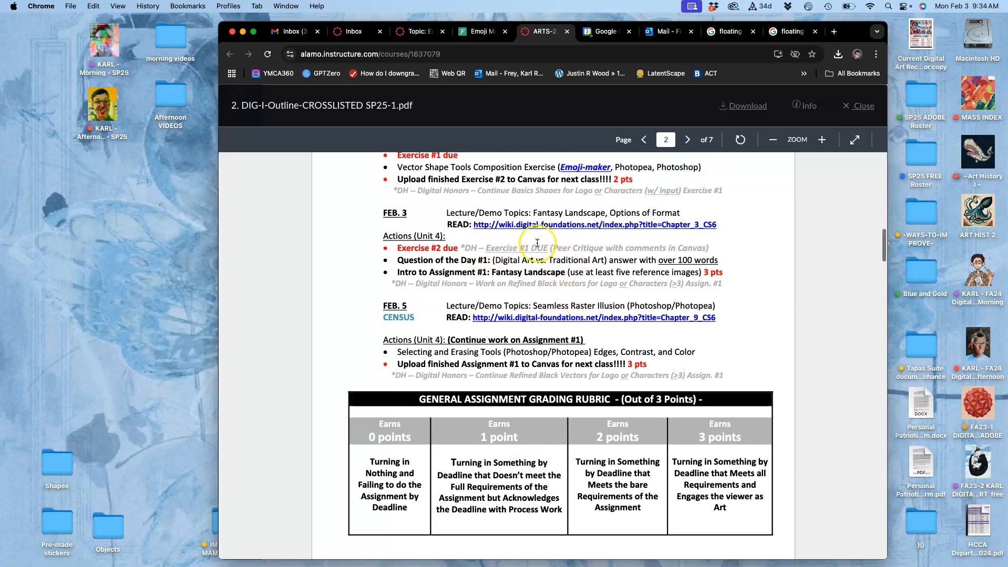
scroll(537, 243, up, 1)
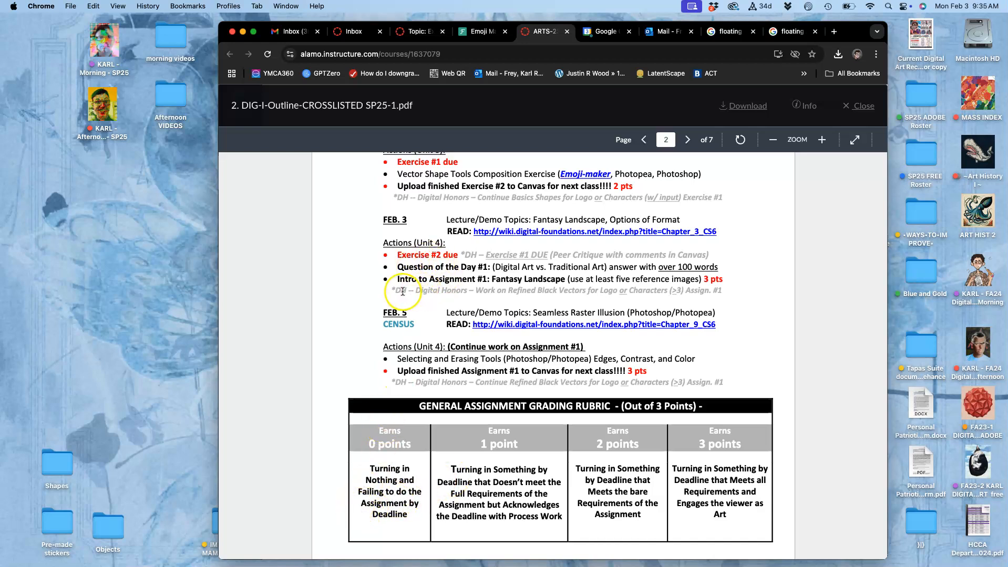
scroll(465, 282, down, 7)
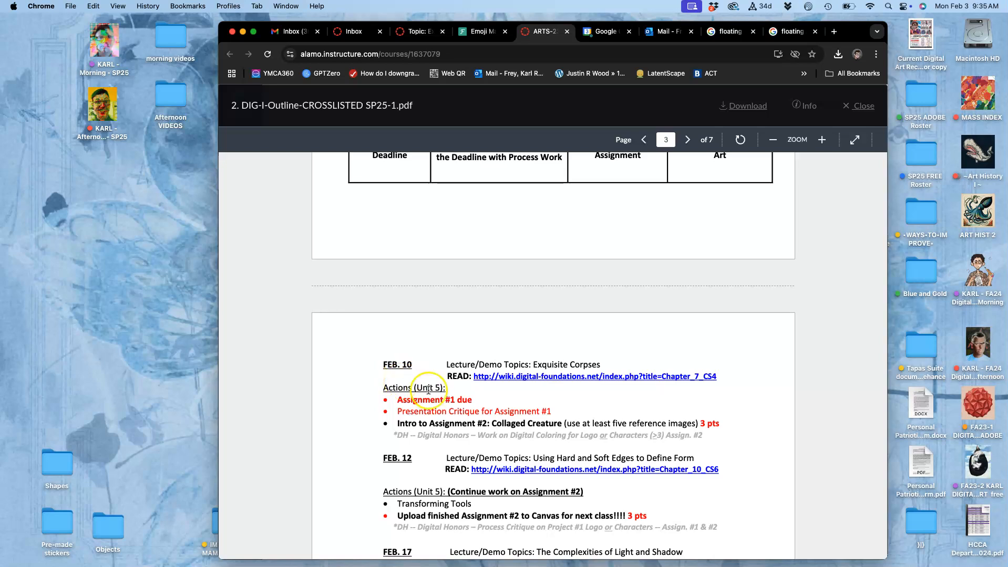
scroll(427, 387, up, 3)
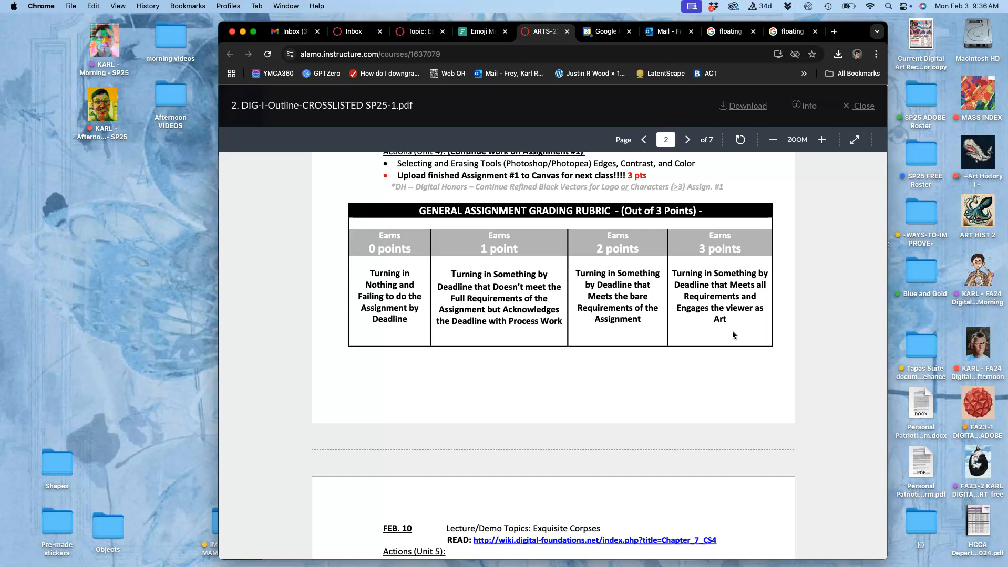
- Review the 0 to 3 point grading rubric and the FEB. 3 and FEB. 5 entries in the course outline
scroll(733, 335, down, 2)
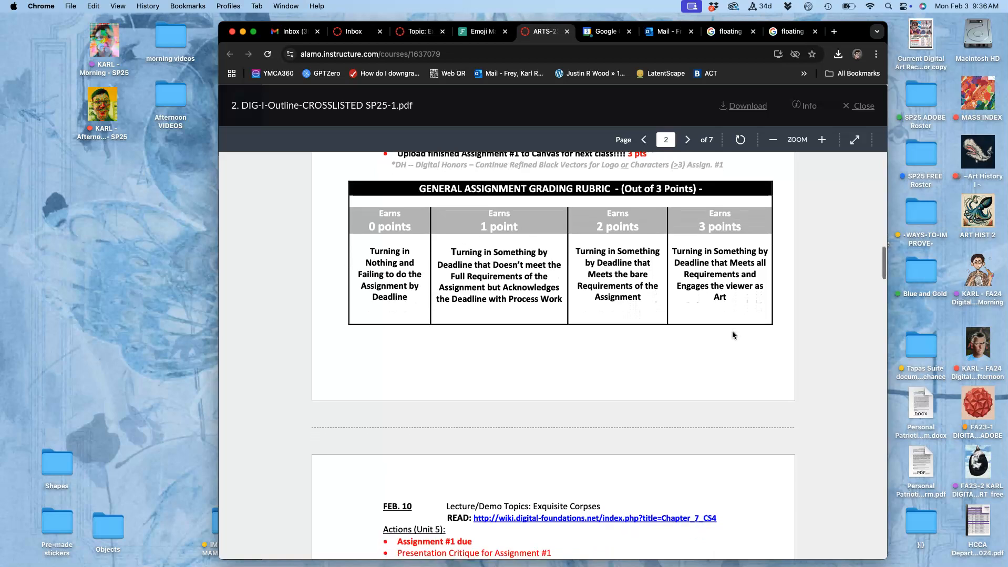
scroll(734, 335, up, 3)
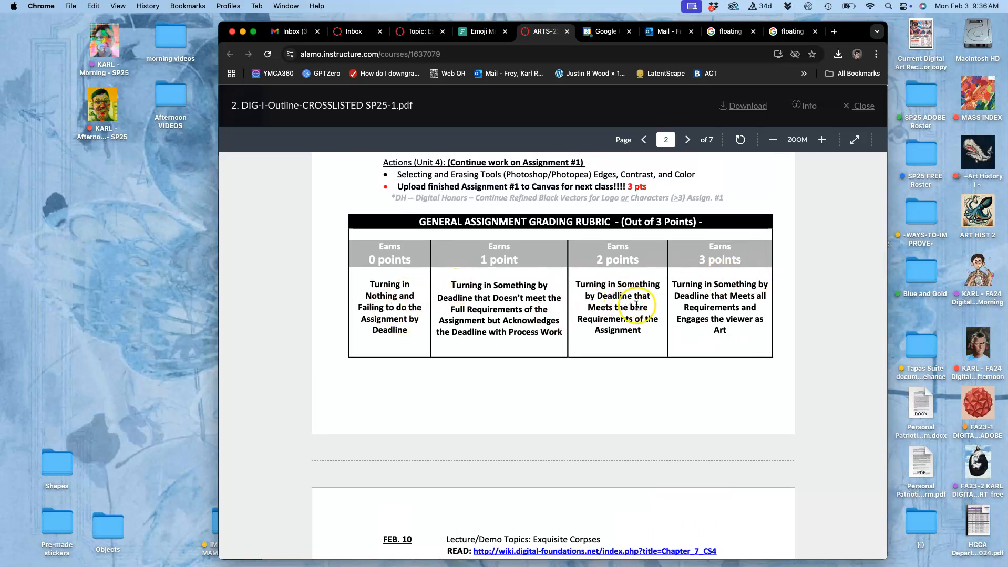
scroll(636, 305, up, 3)
scroll(636, 305, up, 5)
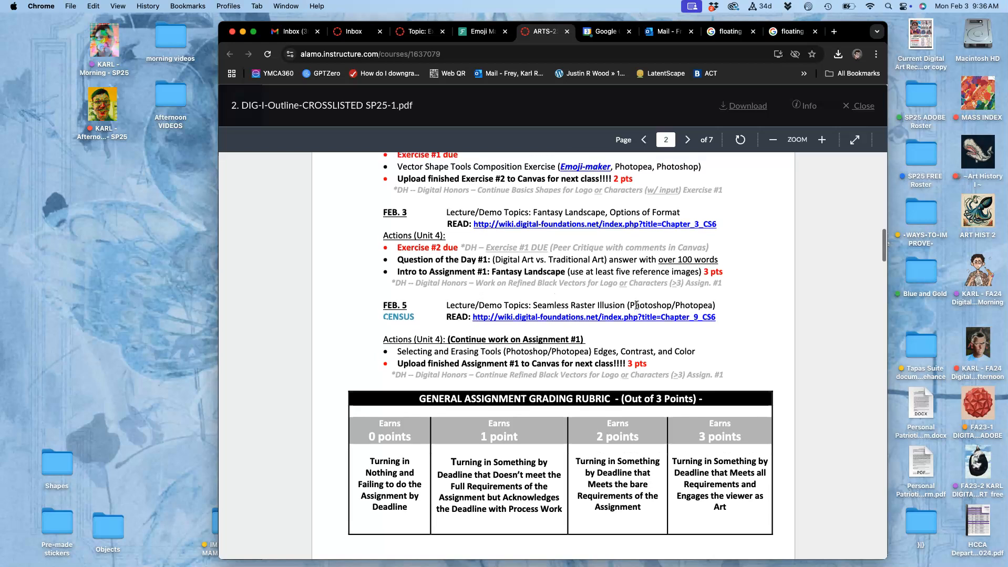
click(621, 319)
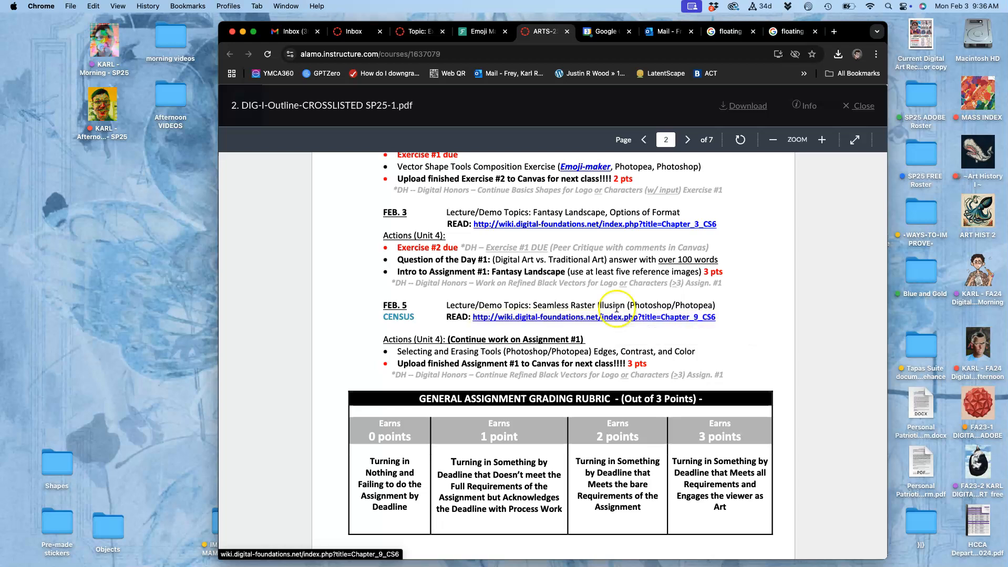
scroll(607, 284, up, 1)
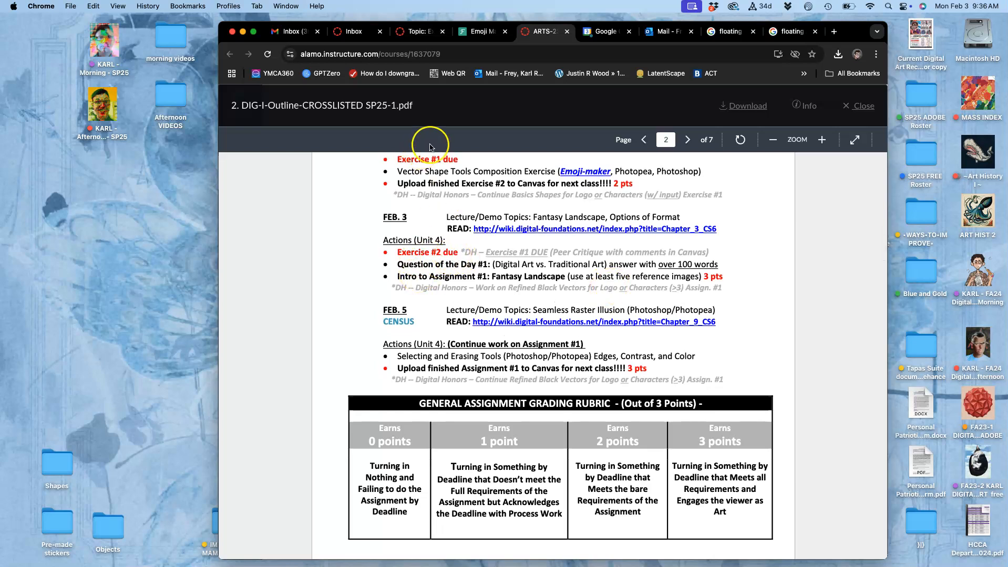
- Open the Exercise #2 folder inside the Morning - SP25 folder and place the emoji-maker SVG file beside the PNG
double_click(104, 42)
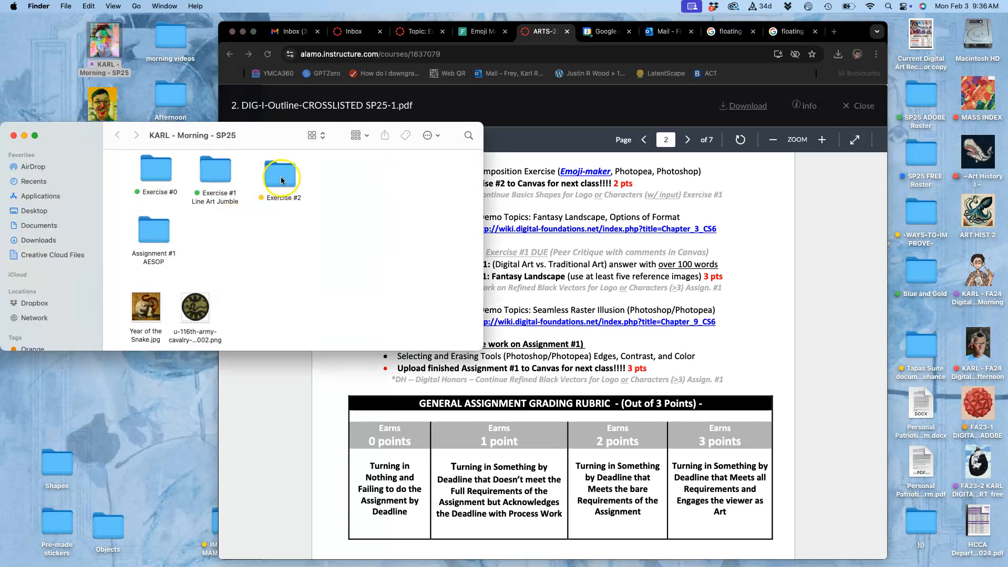
double_click(281, 179)
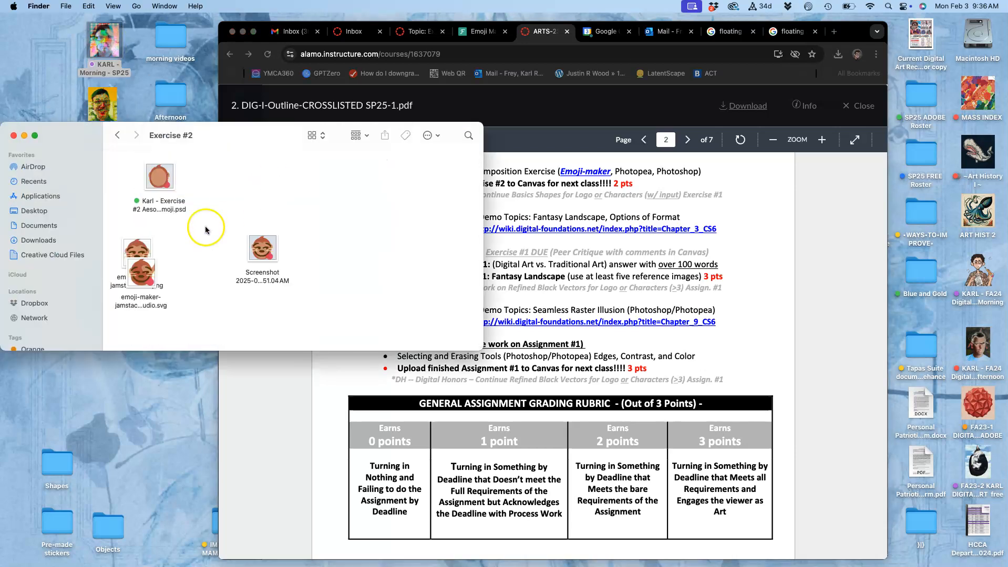
drag(139, 275, 204, 257)
click(201, 285)
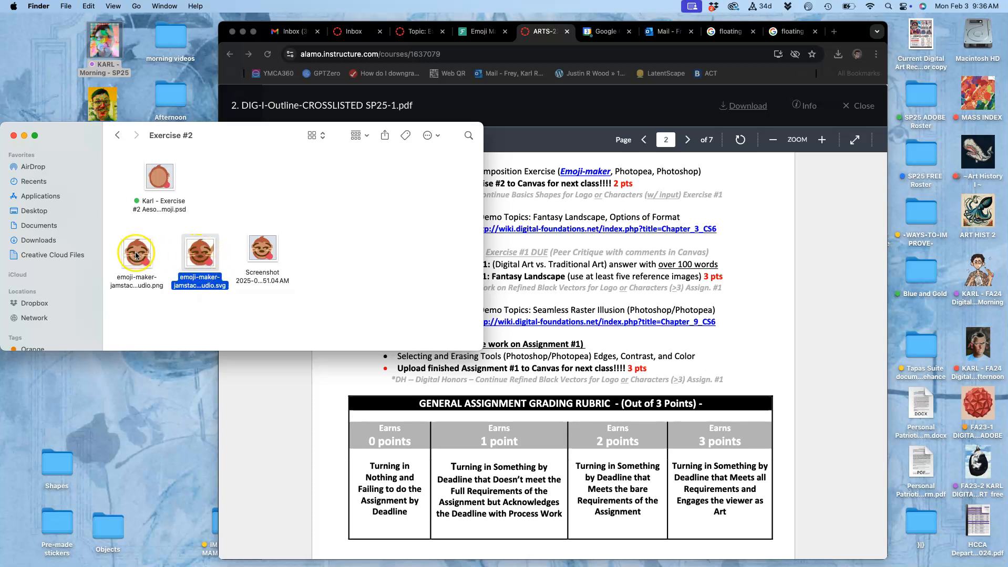
click(164, 179)
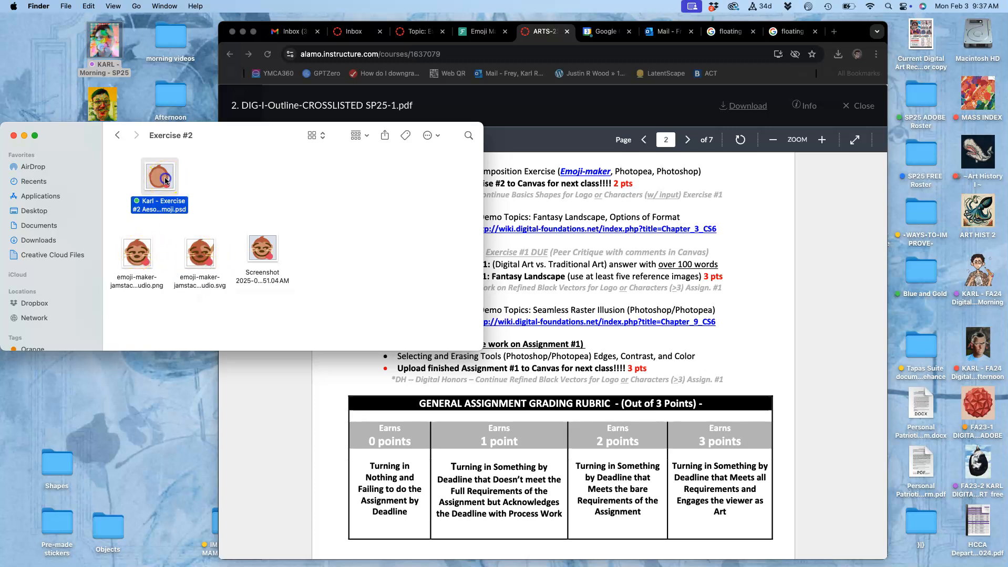
double_click(164, 180)
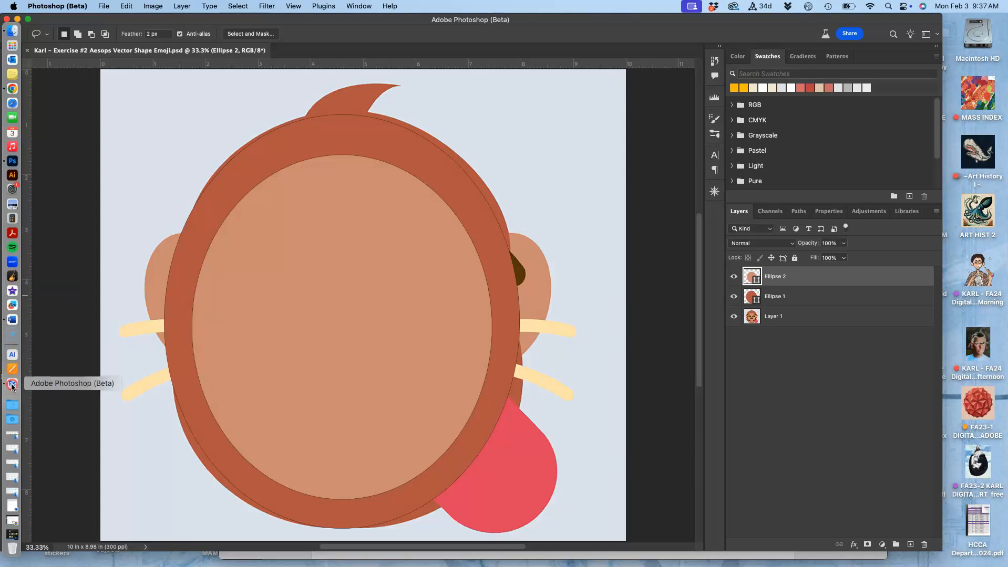
right_click(11, 384)
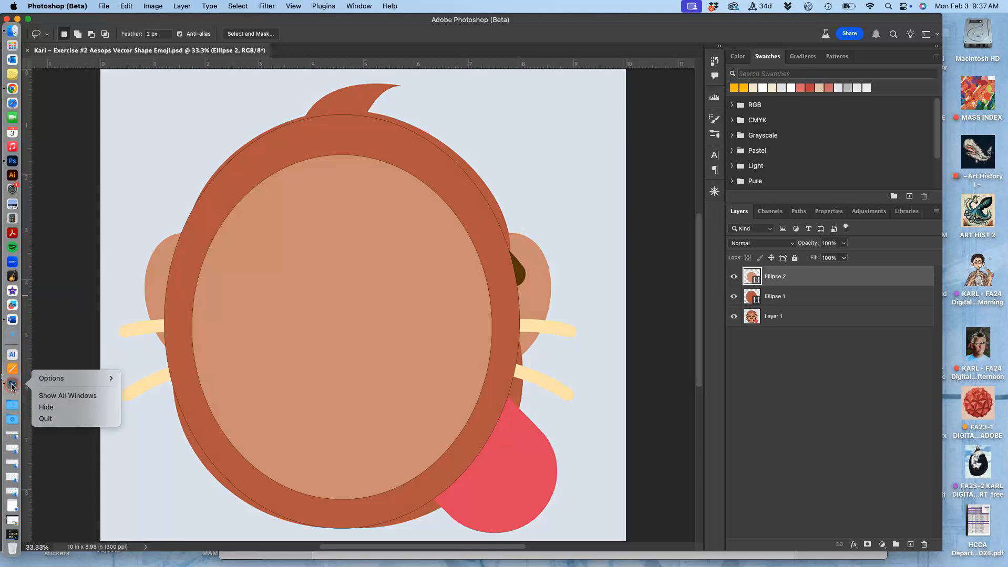
click(45, 418)
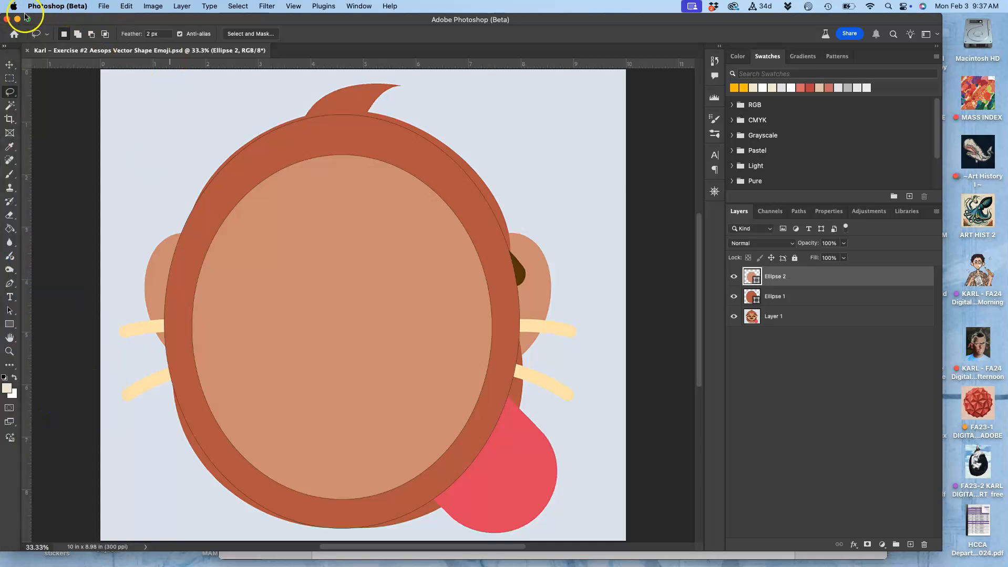
click(6, 19)
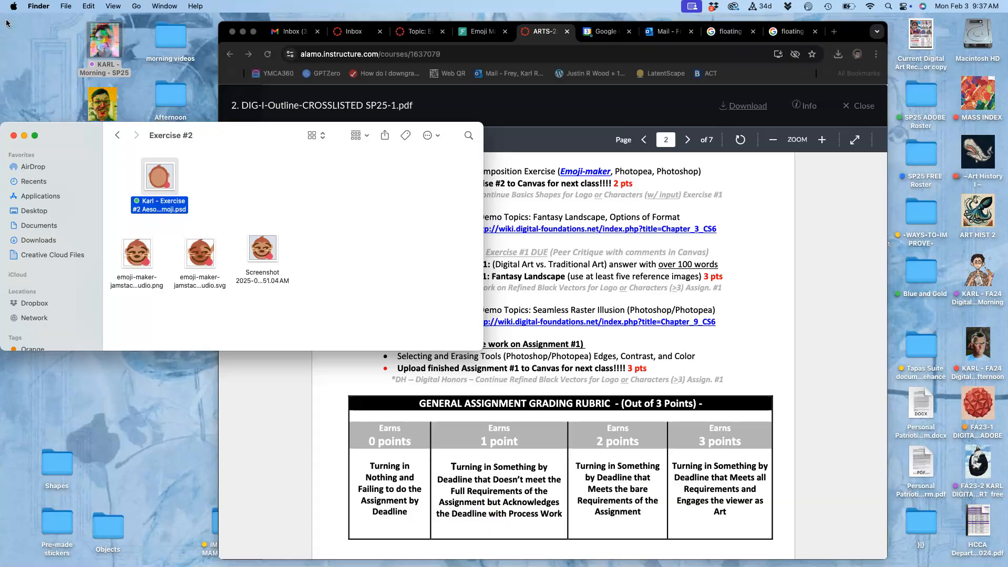
- Open the Exercise #2 Aesops Vector Shape Emoji PSD file in Photoshop 2025 and widen its window to show the whole canvas
click(238, 196)
right_click(176, 189)
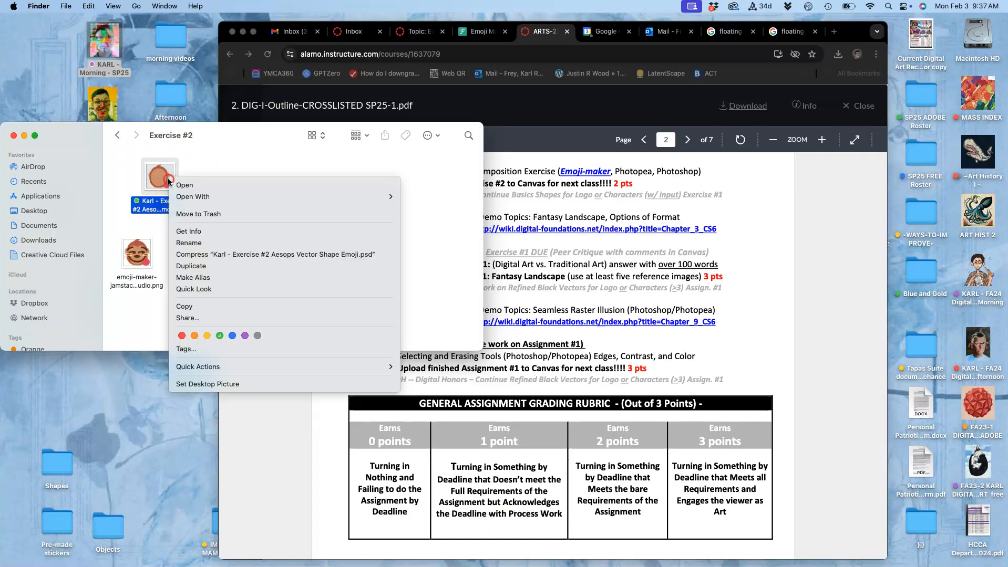
mouse_move(199, 196)
click(466, 242)
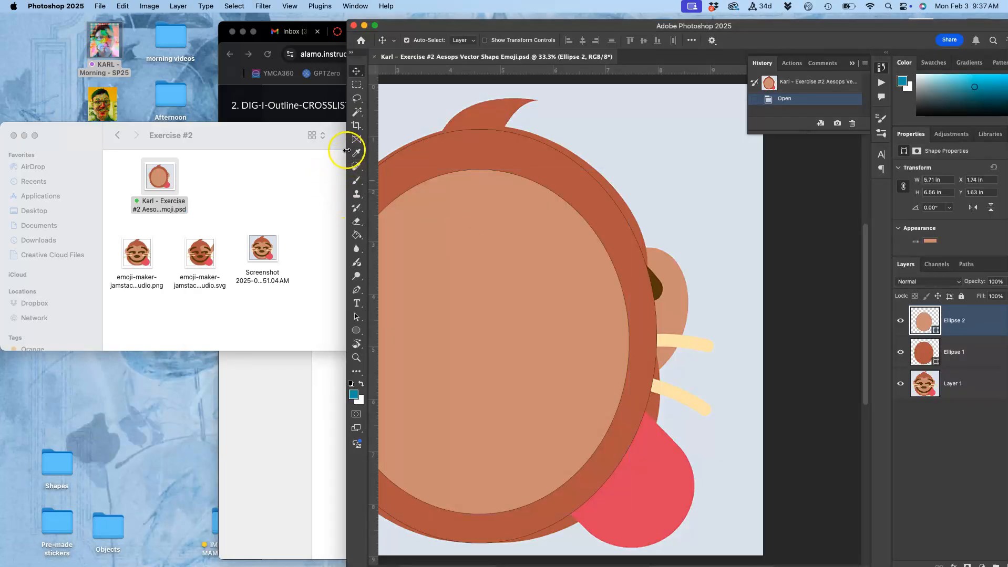
drag(347, 150, 53, 136)
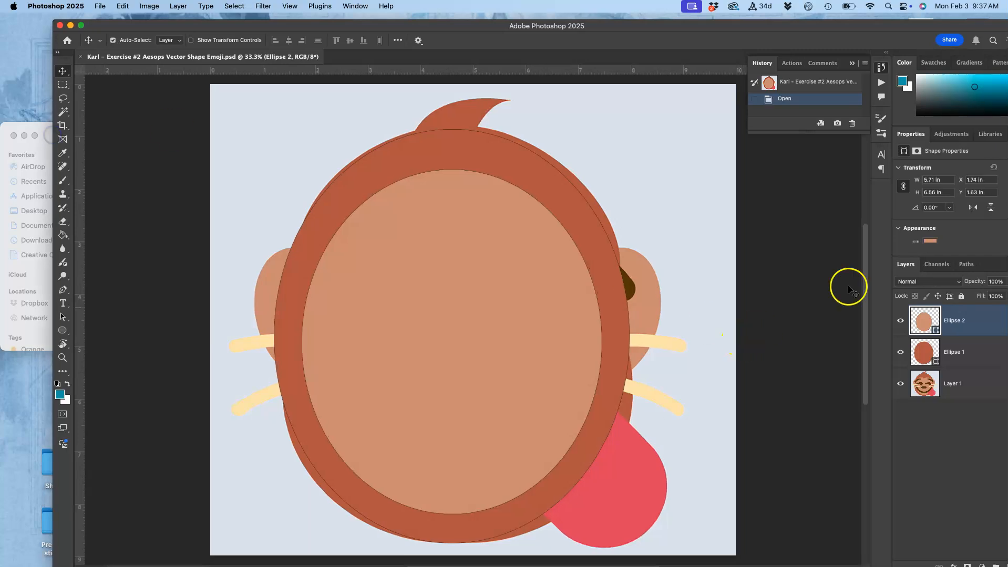
- Toggle the layers' visibility to compare the emoji with the shapes, leaving Layer 1 hidden and Ellipse 1 and Ellipse 2 shown
click(900, 321)
click(900, 352)
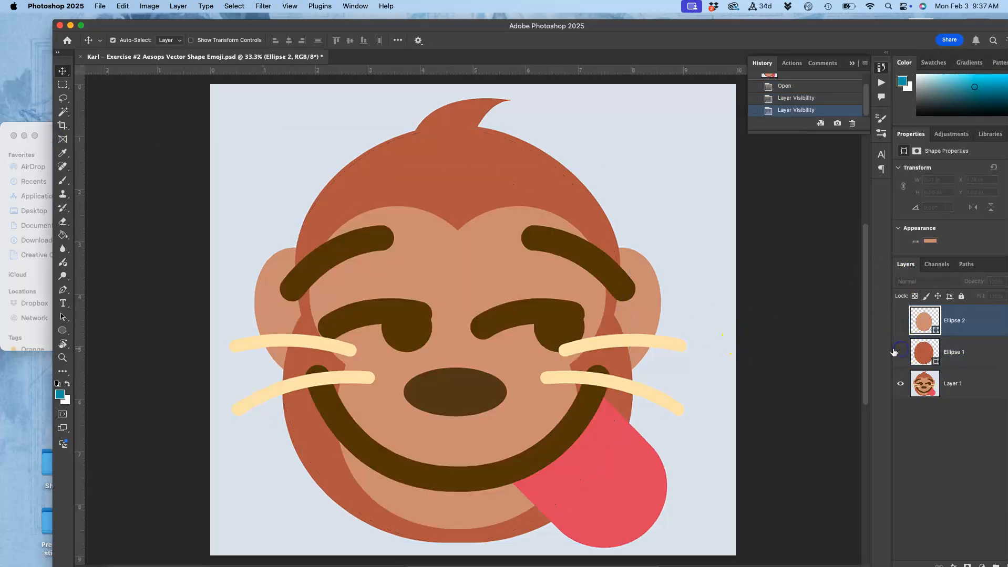
click(550, 319)
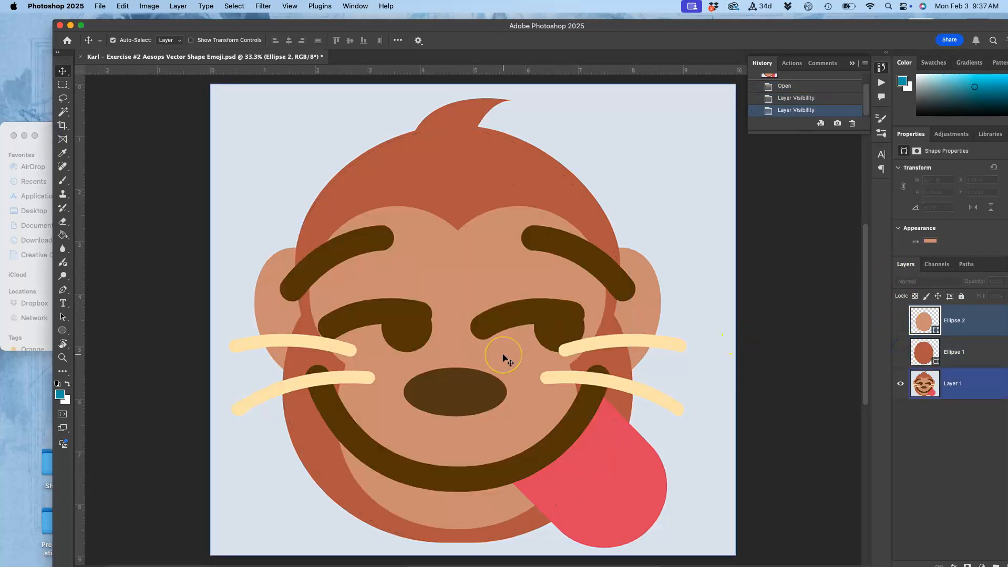
click(796, 417)
click(900, 384)
click(900, 352)
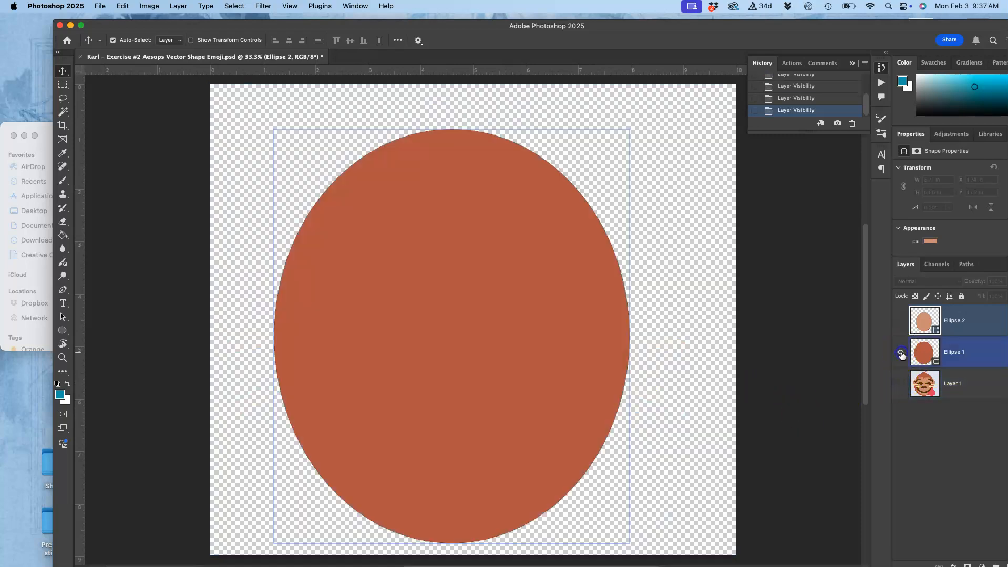
click(900, 322)
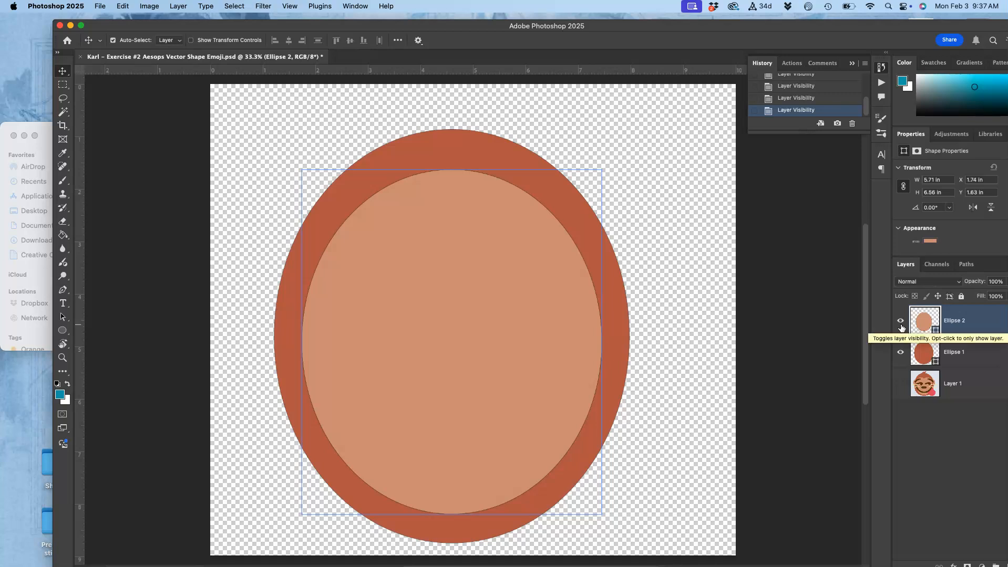
- Examine the edges of the two ellipses at 66.7% and the shape markers on their layer thumbnails
key(super+plus)
key(super+plus)
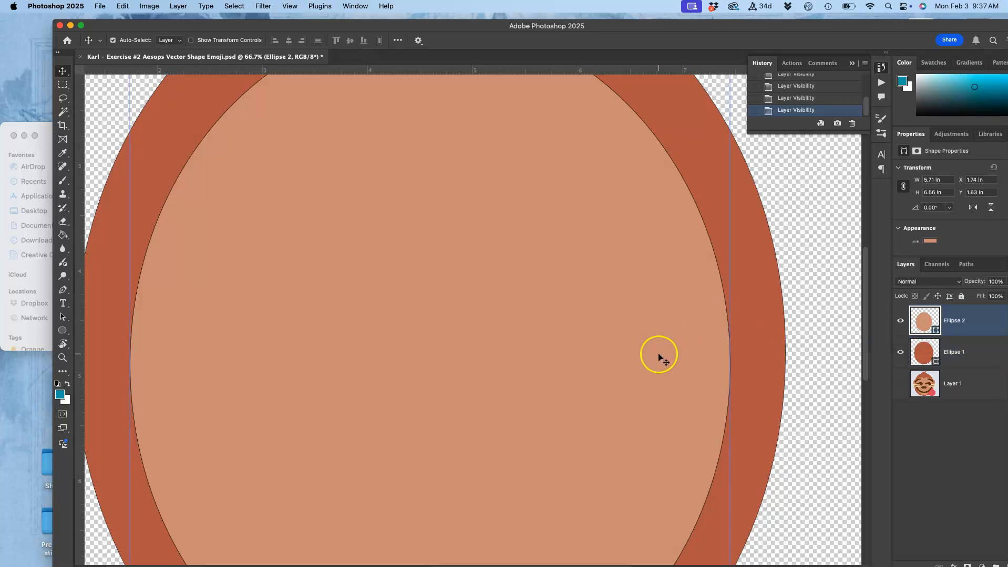
scroll(658, 354, down, 5)
scroll(338, 390, left, 4)
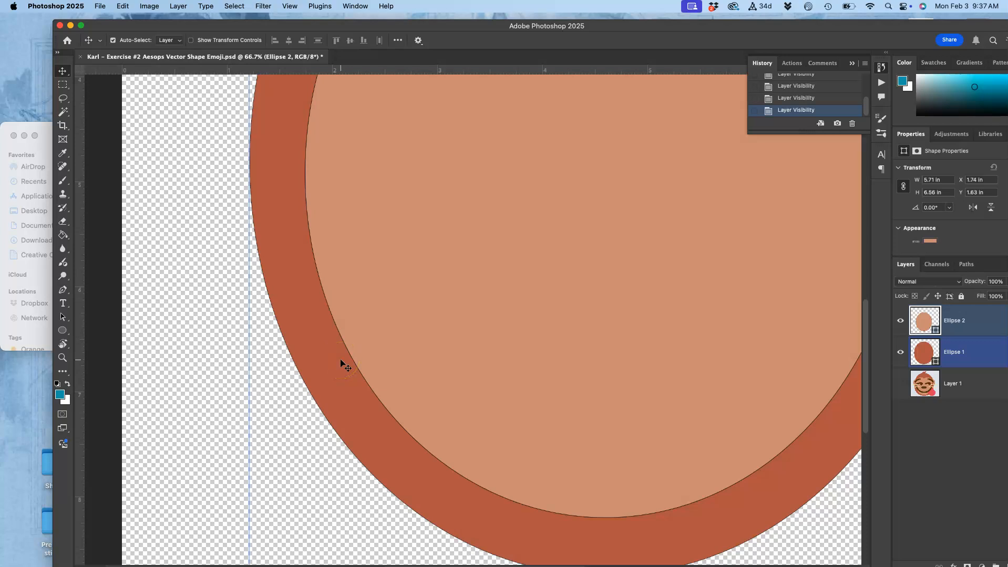
click(435, 353)
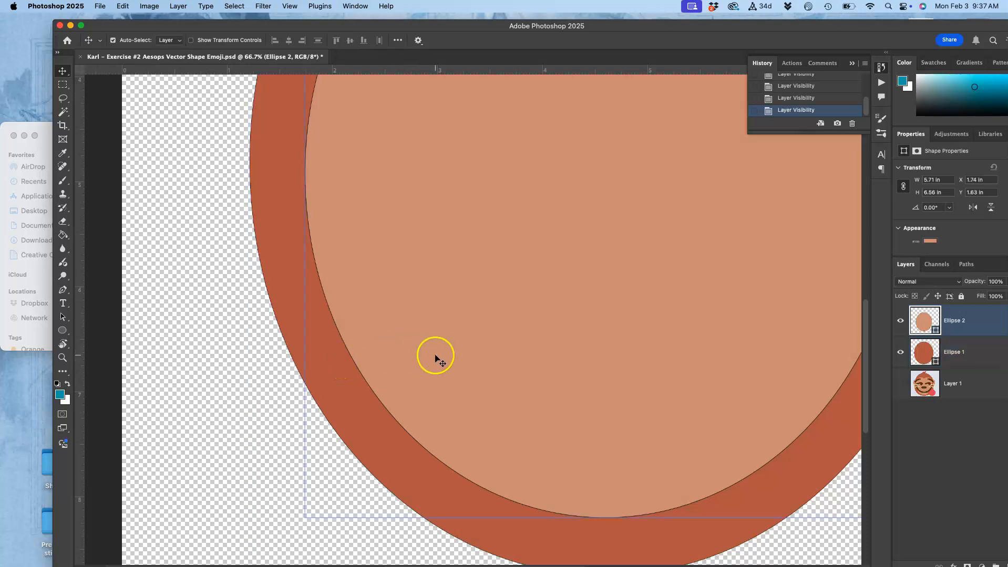
scroll(766, 363, right, 2)
scroll(766, 363, right, 3)
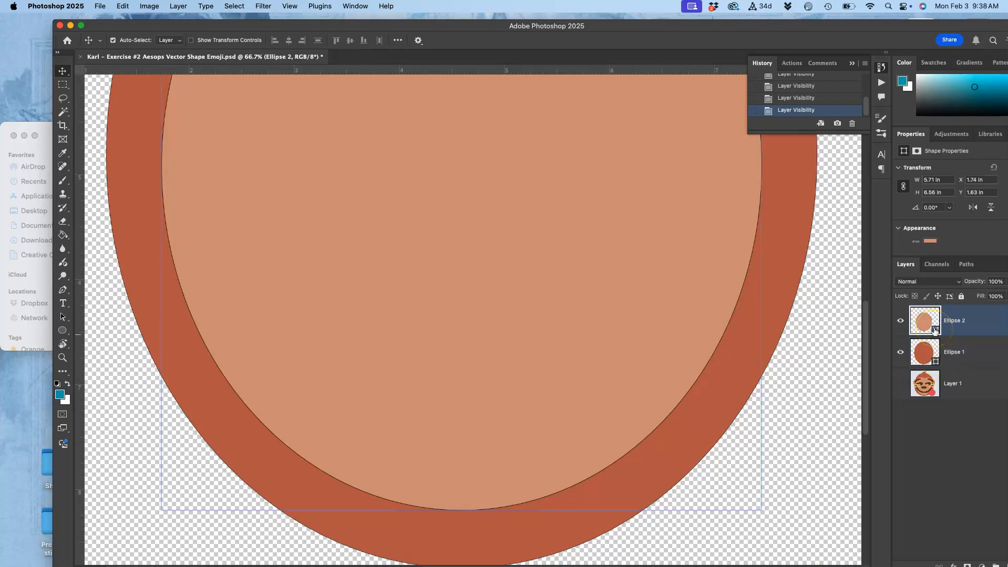
shift+click(923, 350)
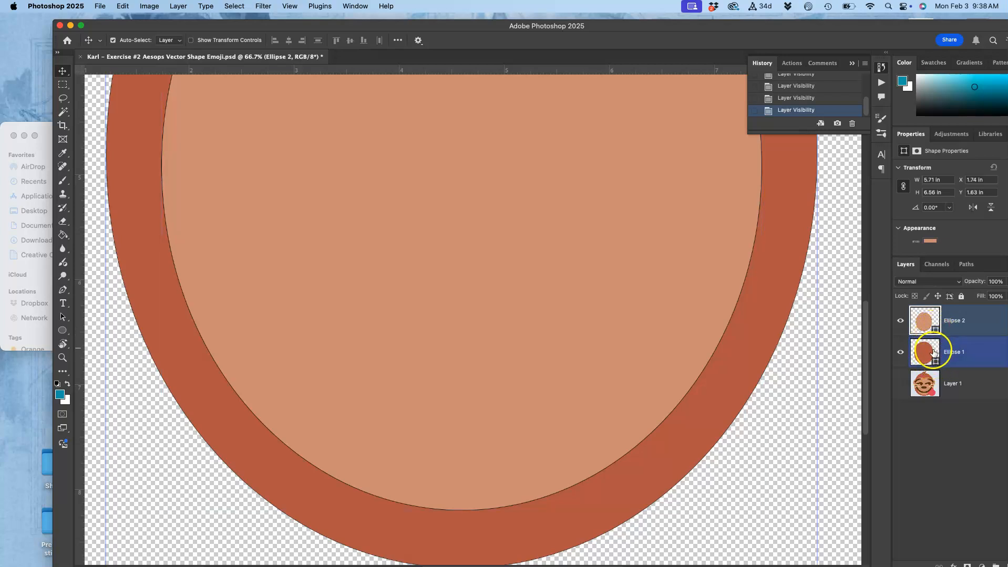
click(725, 292)
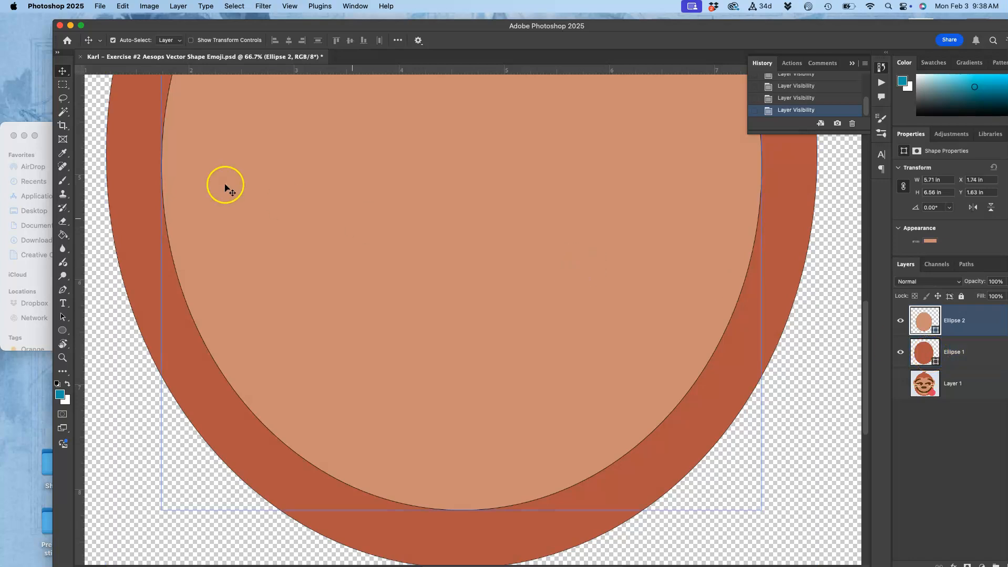
- Try to erase part of the Ellipse 2 shape with the Eraser tool and decline rasterizing the shape layer
click(63, 223)
click(202, 224)
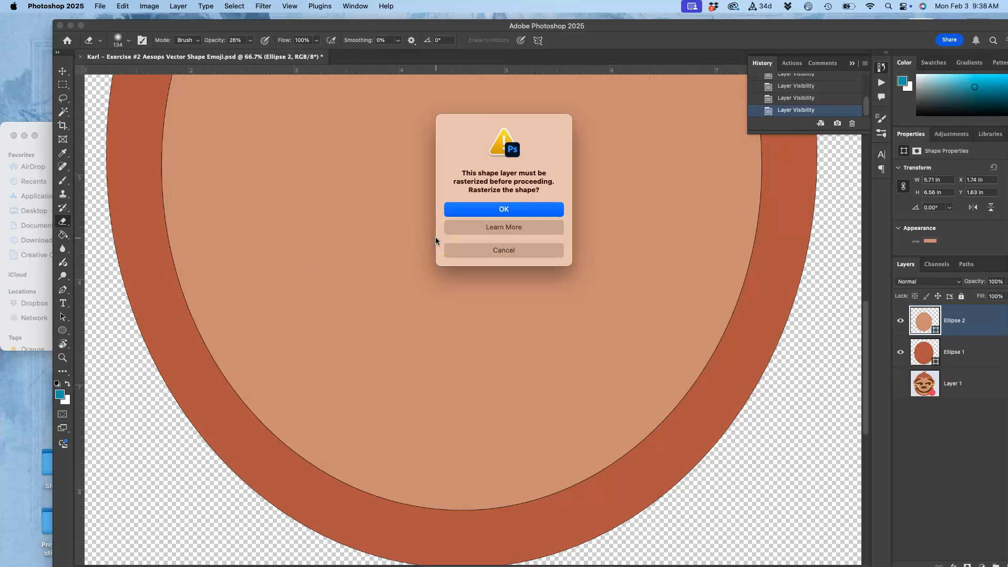
click(482, 250)
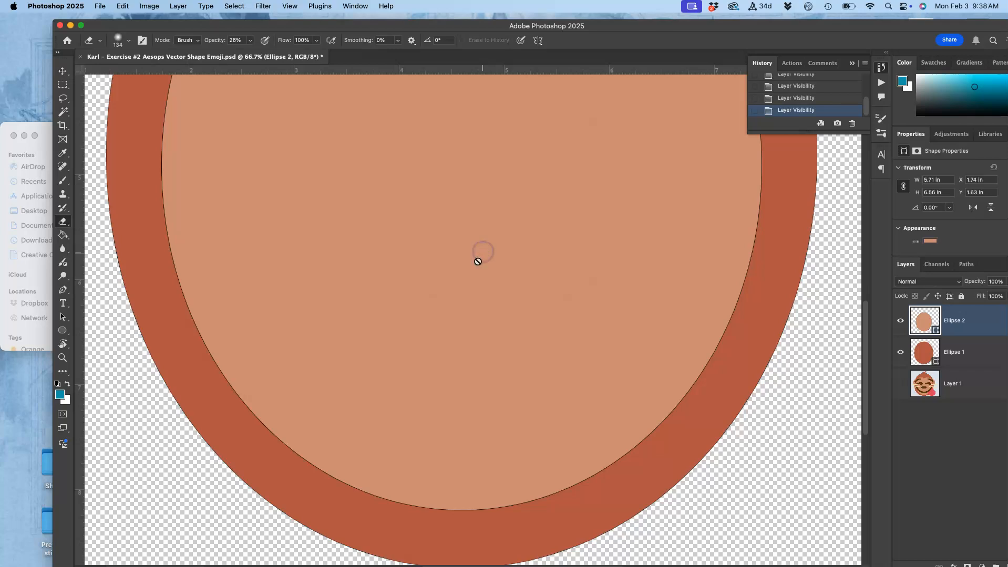
- Check the document's width, height and resolution in Image Size with the whole composition in view
key(super+minus)
key(super+minus)
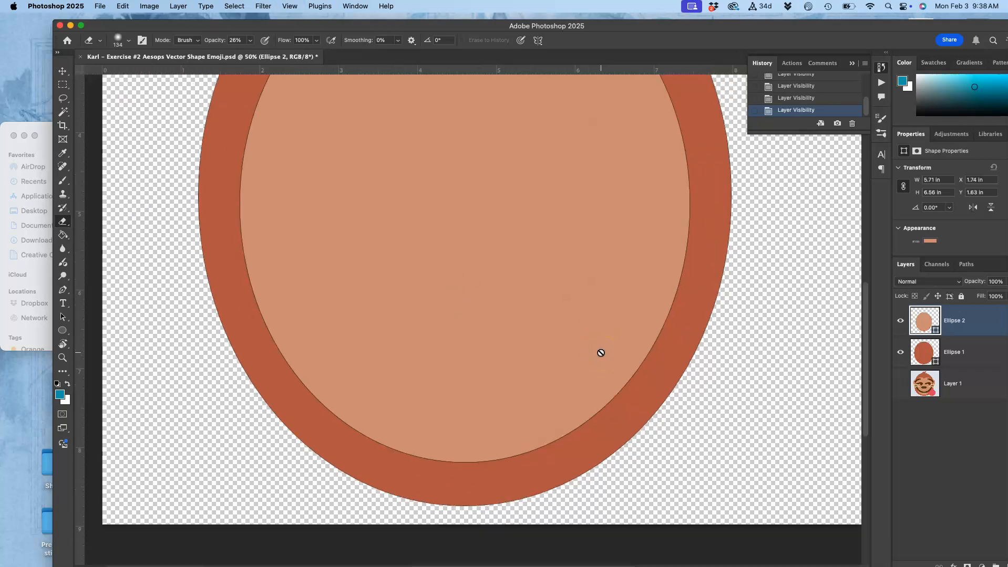
scroll(601, 352, down, 2)
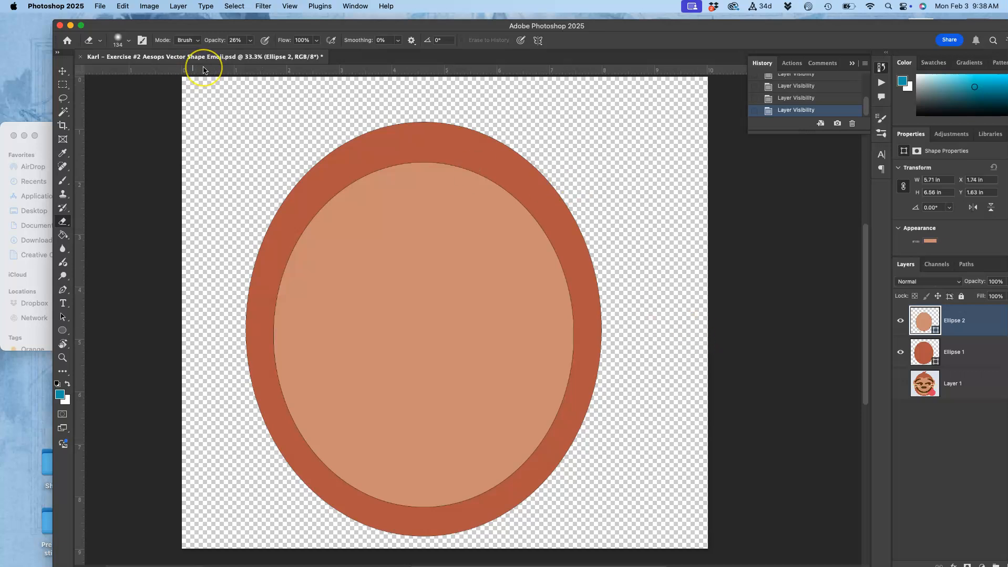
click(148, 6)
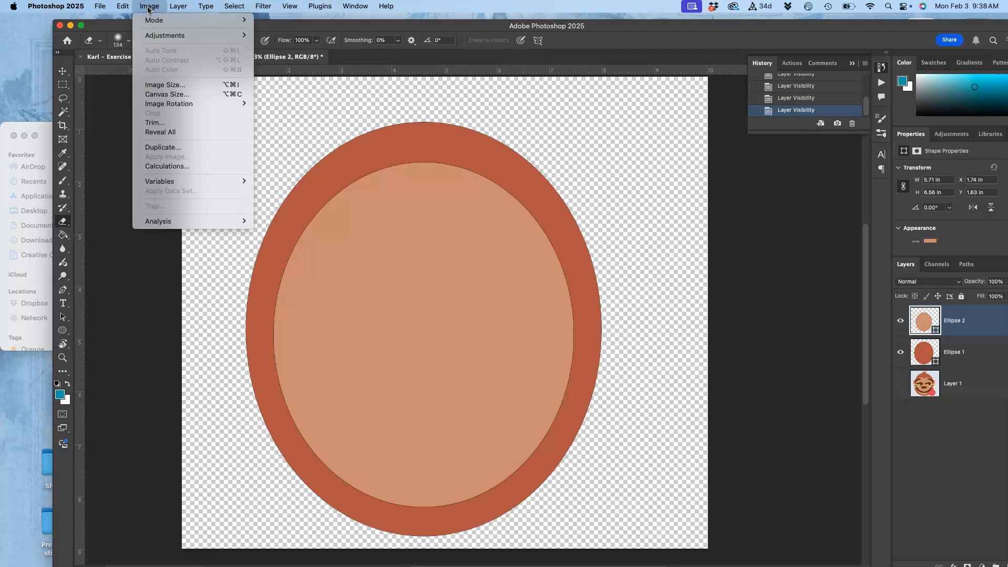
click(156, 85)
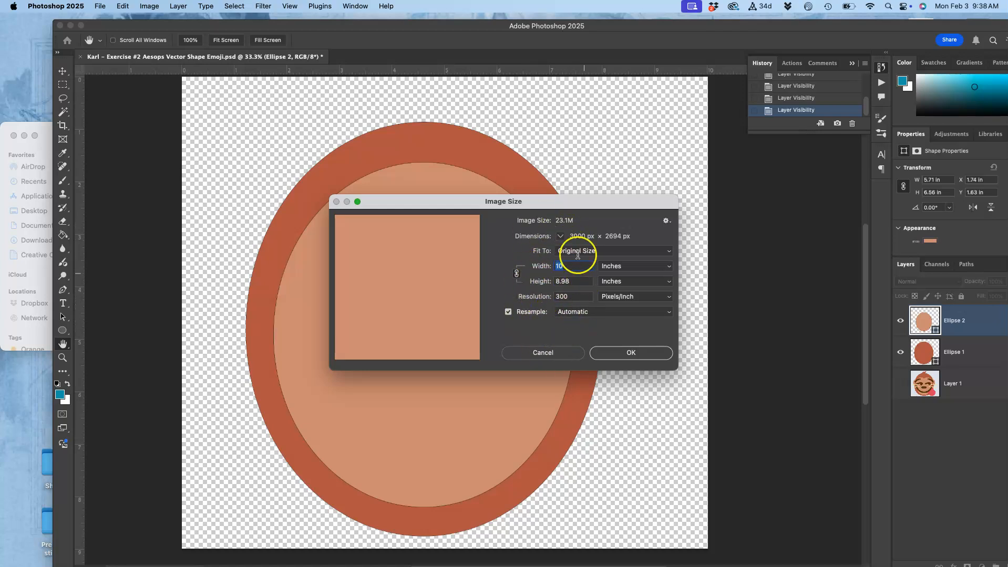
click(632, 355)
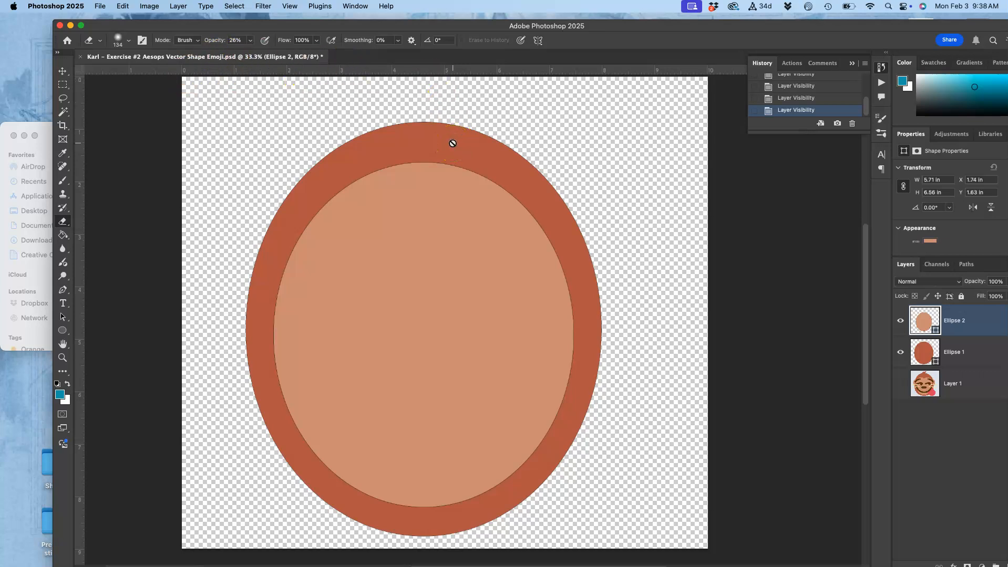
- Set the ruler units to Inches in the Units & Rulers preferences
scroll(453, 144, left, 3)
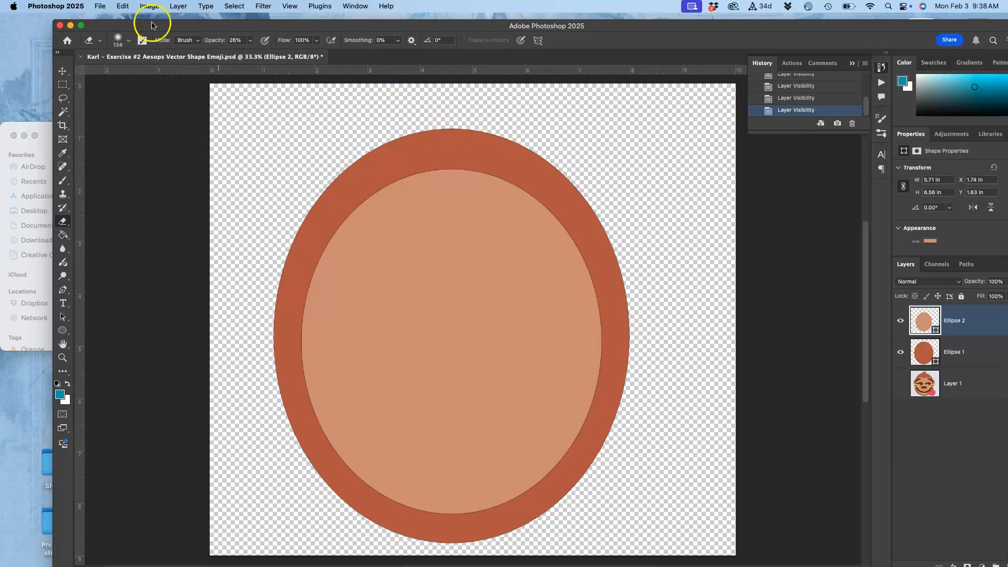
click(74, 7)
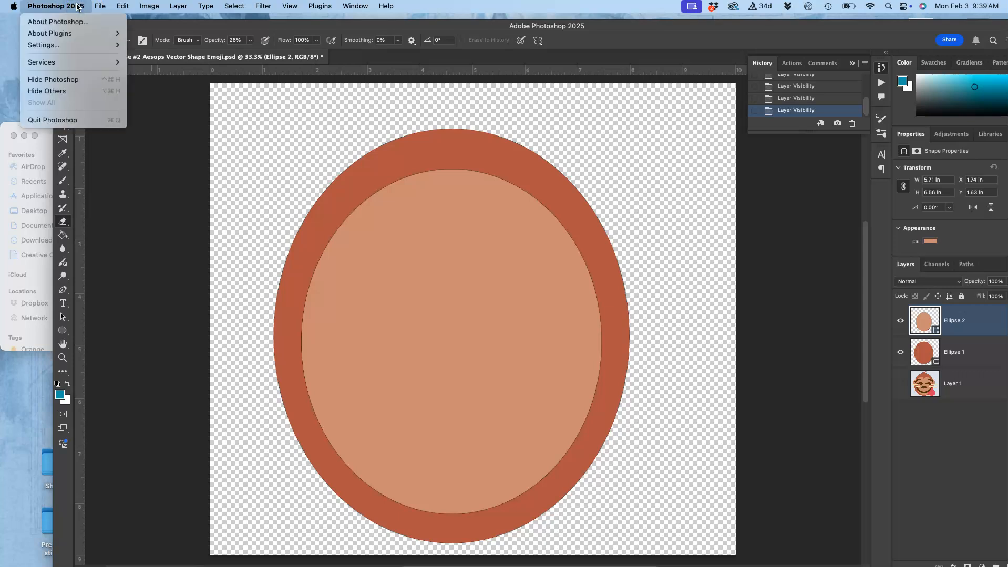
mouse_move(58, 44)
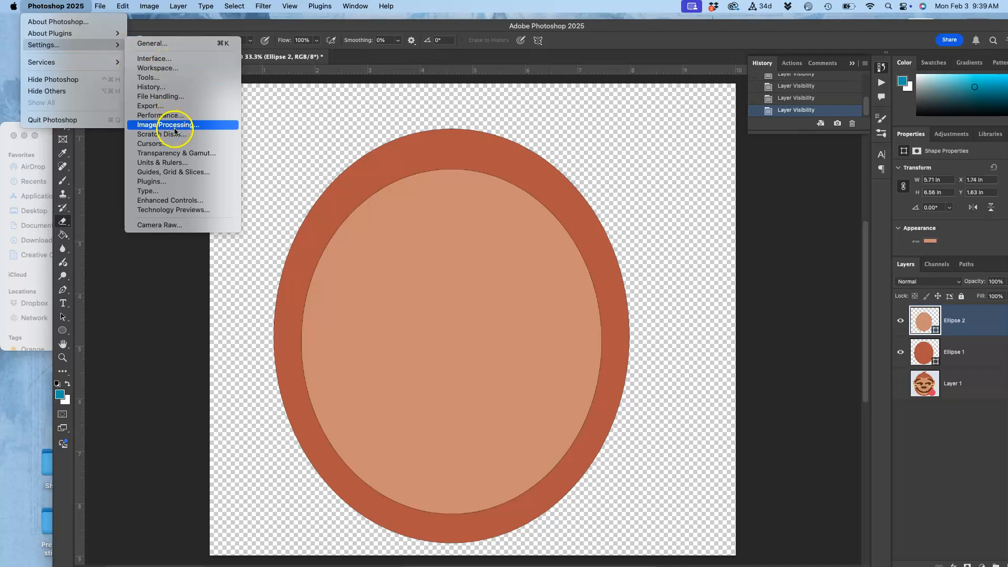
click(171, 163)
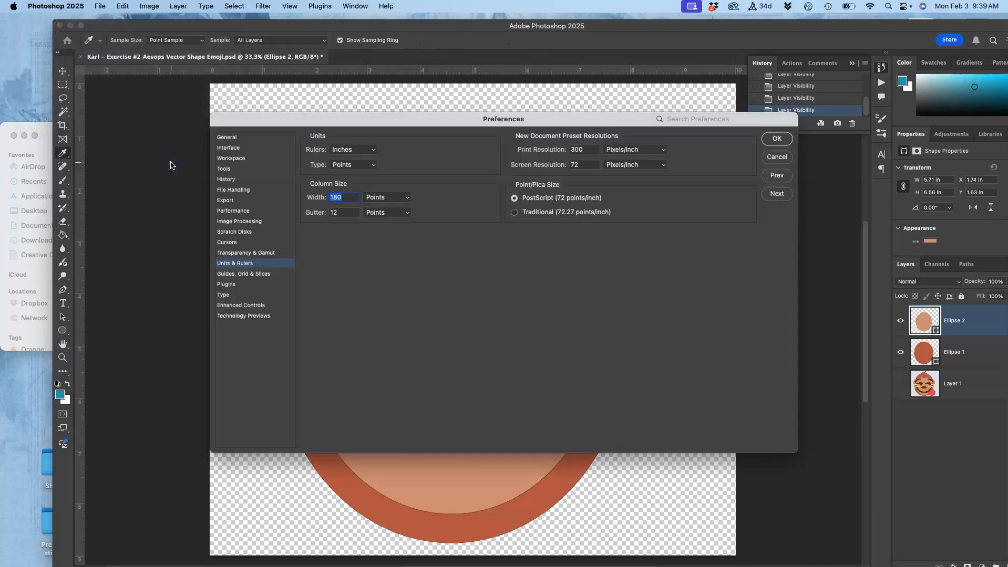
click(352, 151)
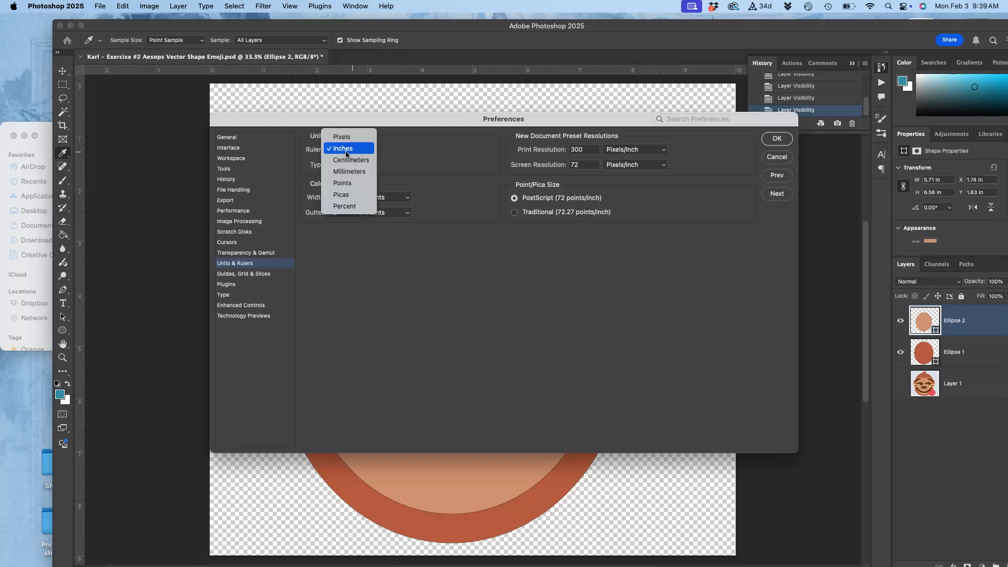
click(346, 147)
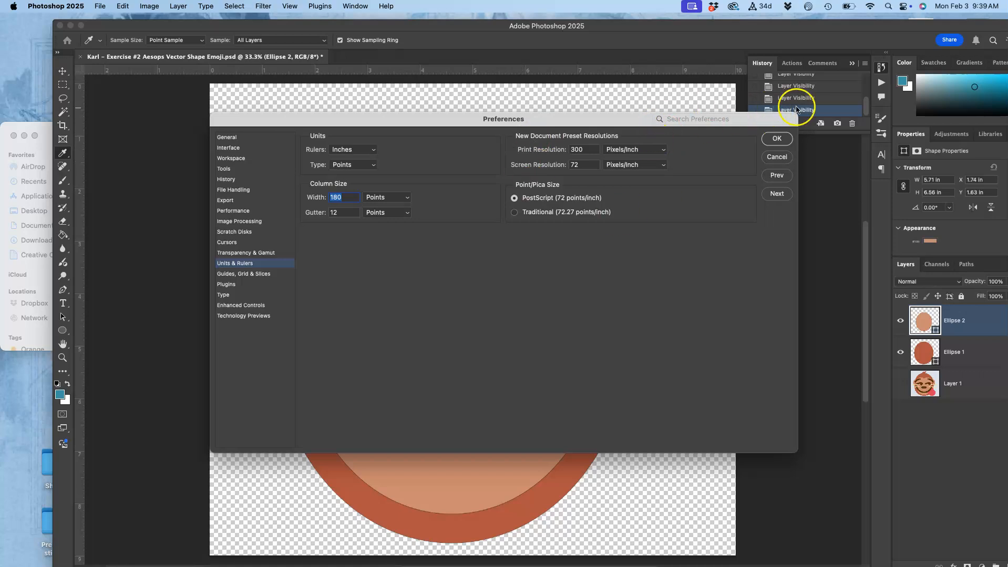
click(782, 140)
key(e)
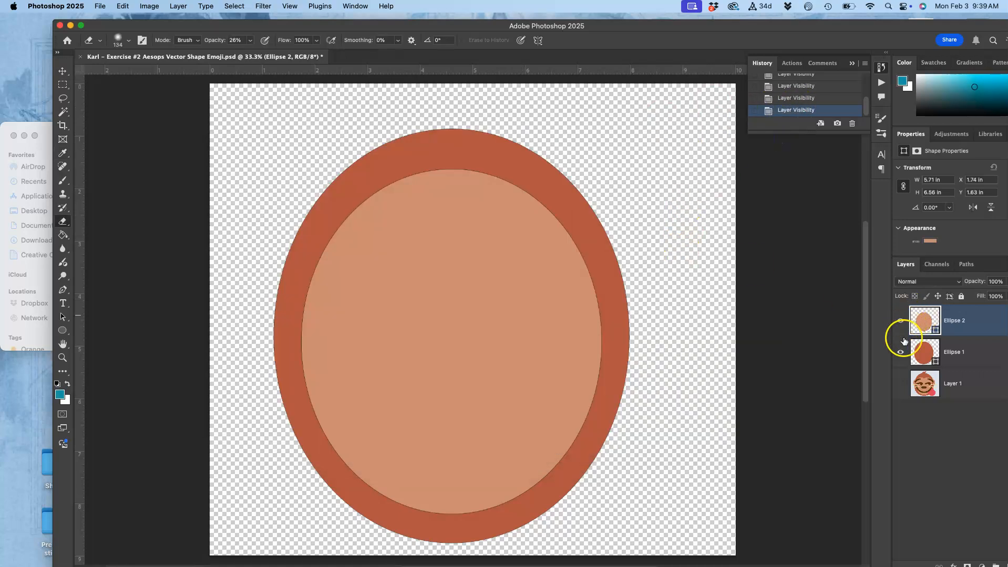
- Show Layer 1 with the emoji, compare it against the two ellipses, and leave Ellipse 1 shown and Ellipse 2 hidden
click(901, 384)
click(901, 357)
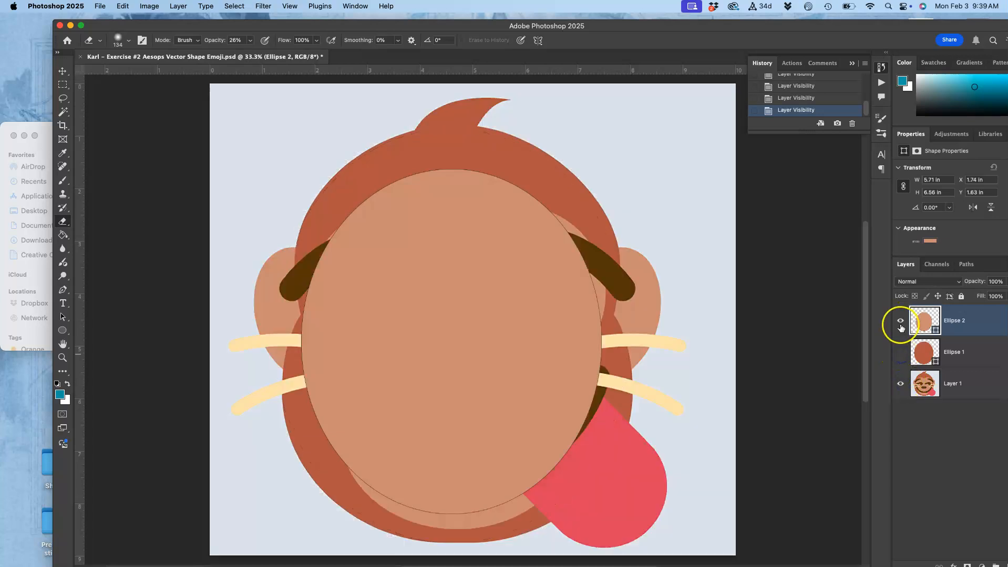
click(900, 321)
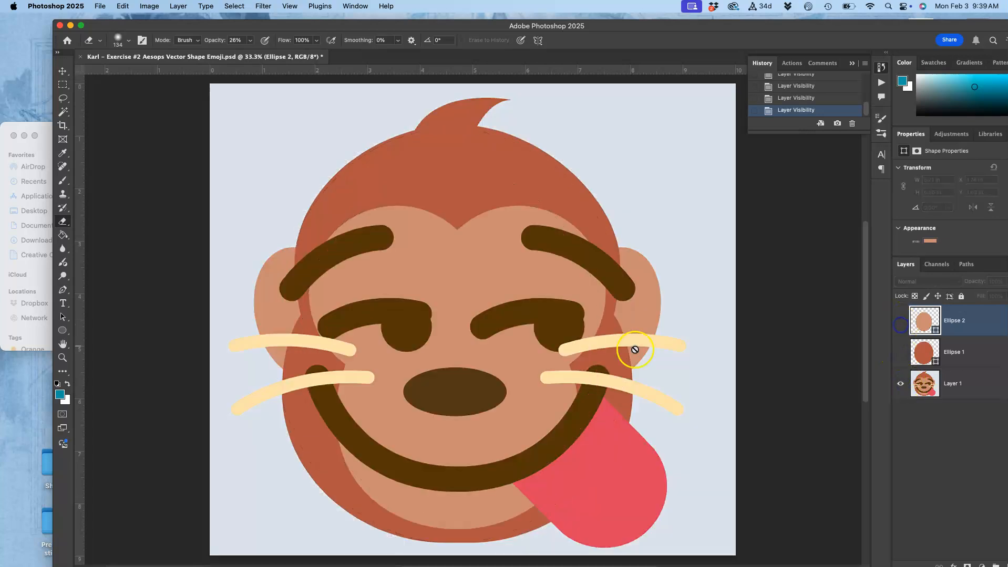
click(900, 353)
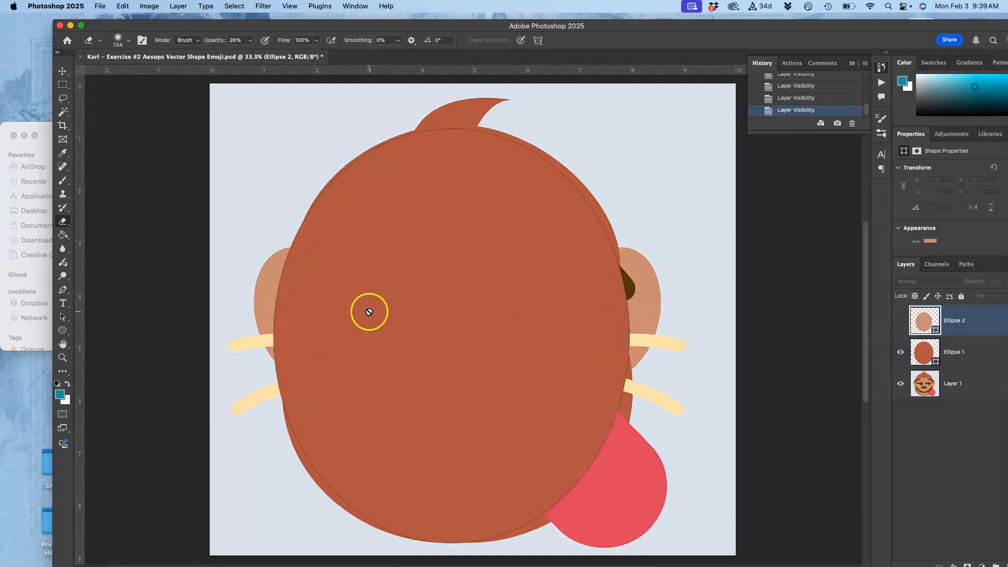
- Draw a new ellipse about 998 × 1486 px over the upper-left part of the emoji's head
click(62, 331)
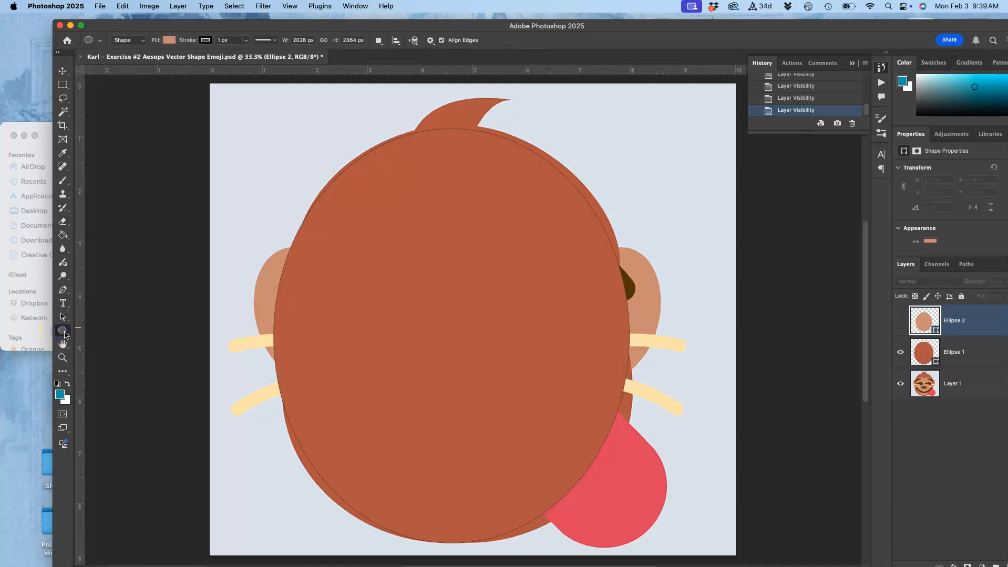
click(65, 334)
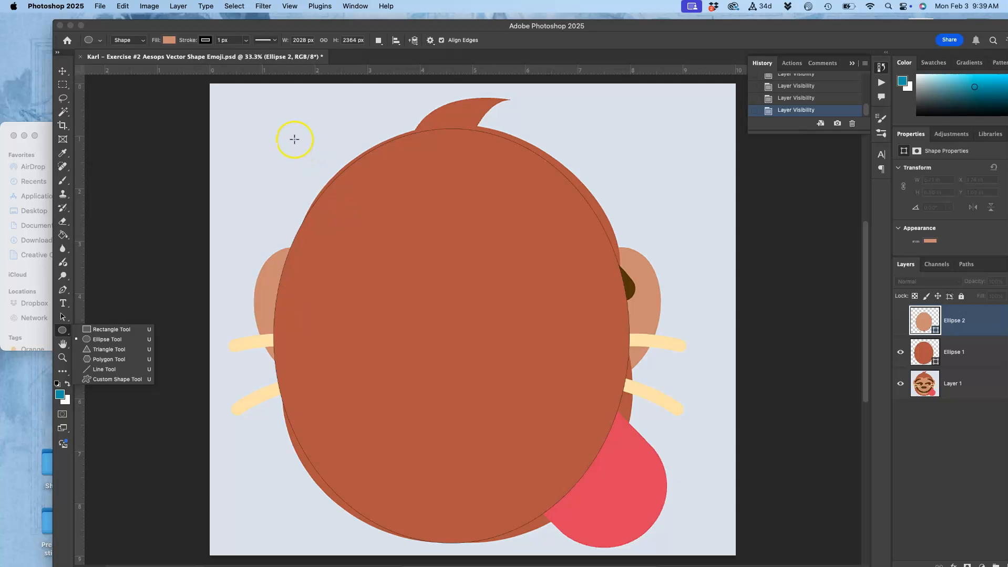
drag(276, 131, 450, 390)
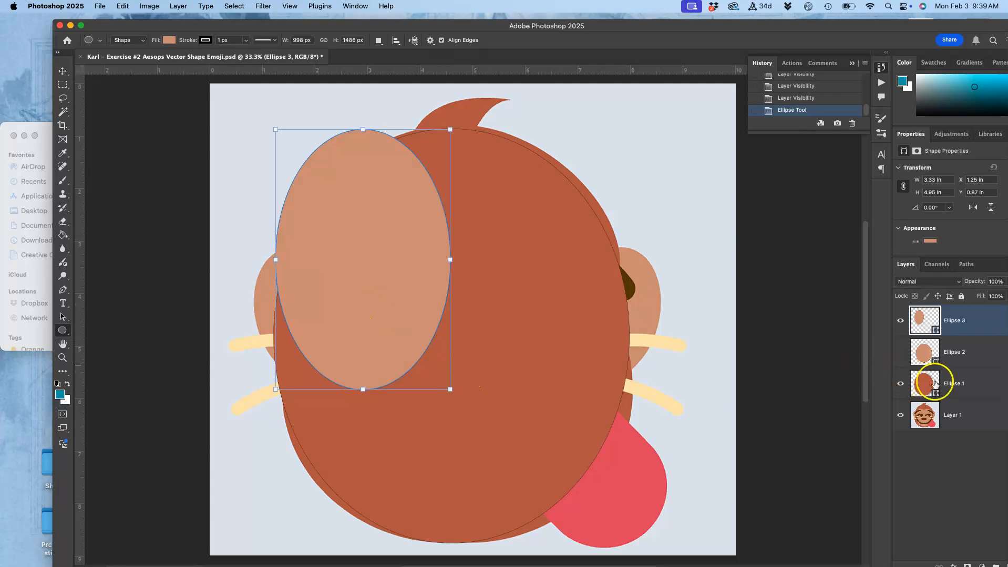
- Try orange, green, tongue-red and whisker-yellow fills on the new ellipse, and apply the tan sampled from the emoji's ear, #cea088
double_click(927, 321)
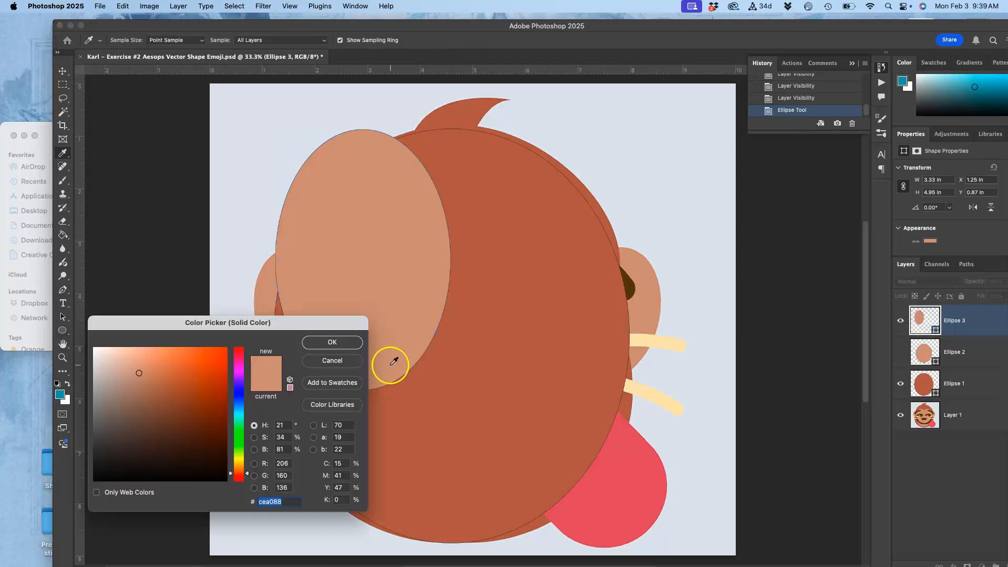
click(208, 361)
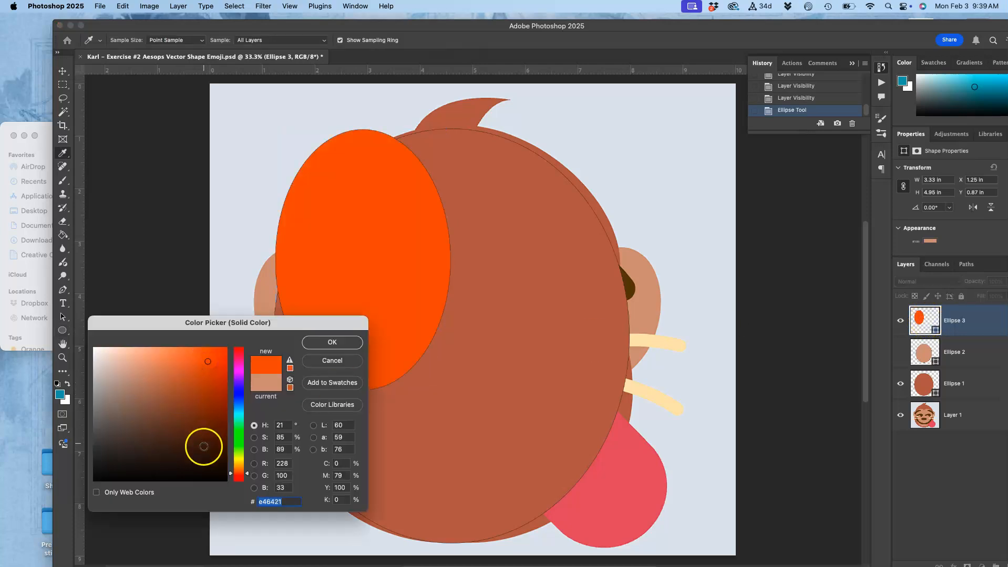
click(237, 449)
click(169, 409)
click(130, 378)
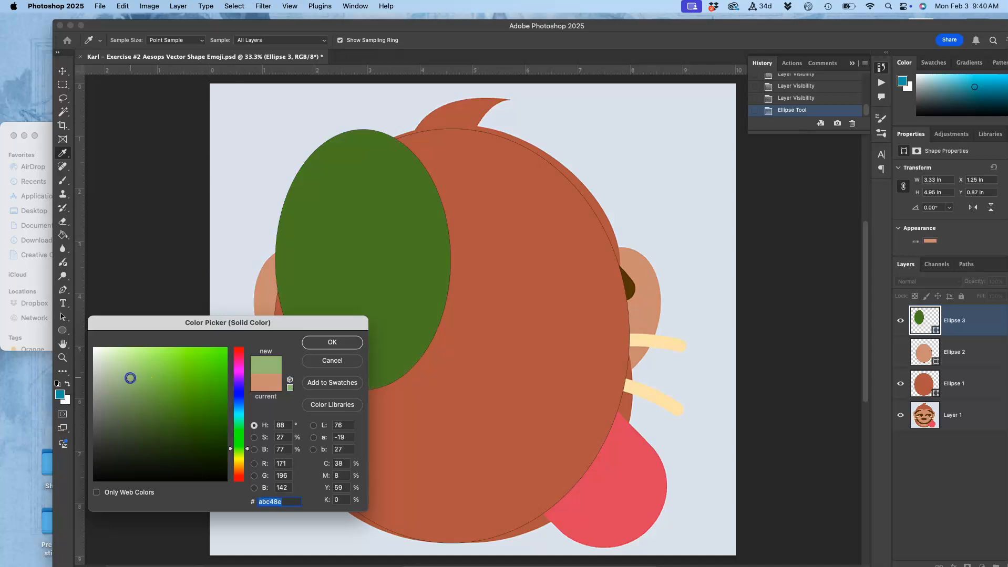
click(117, 413)
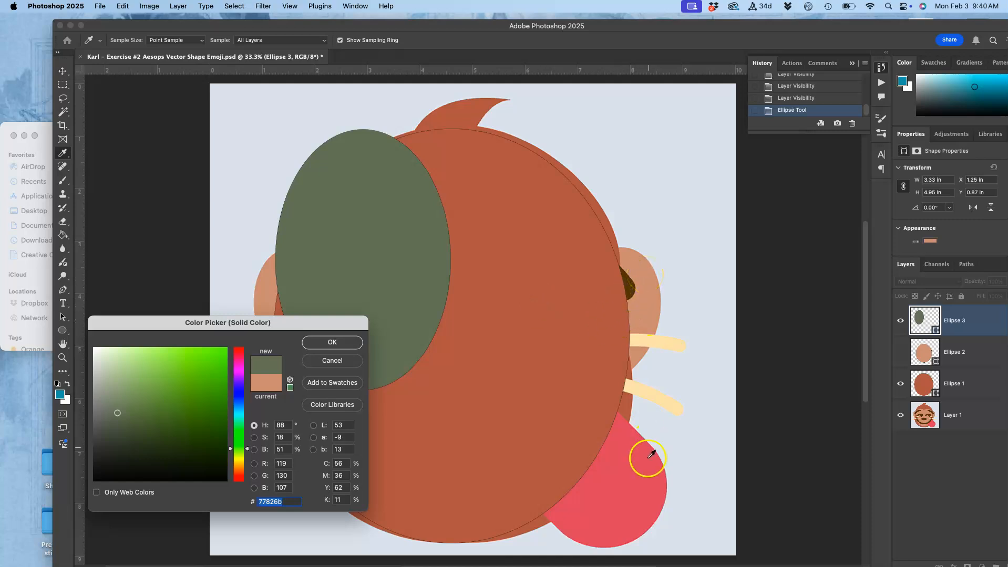
click(637, 473)
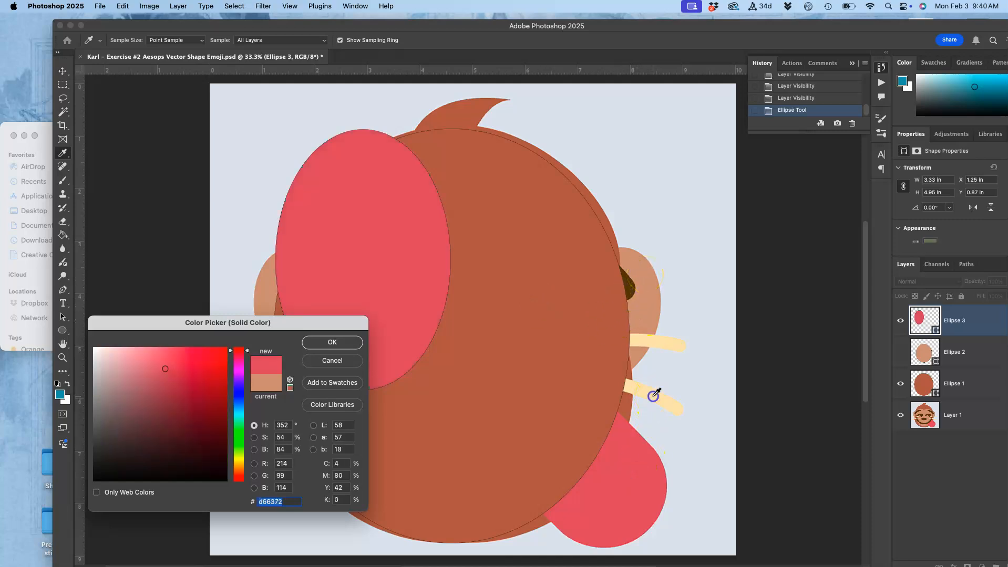
click(653, 396)
click(642, 320)
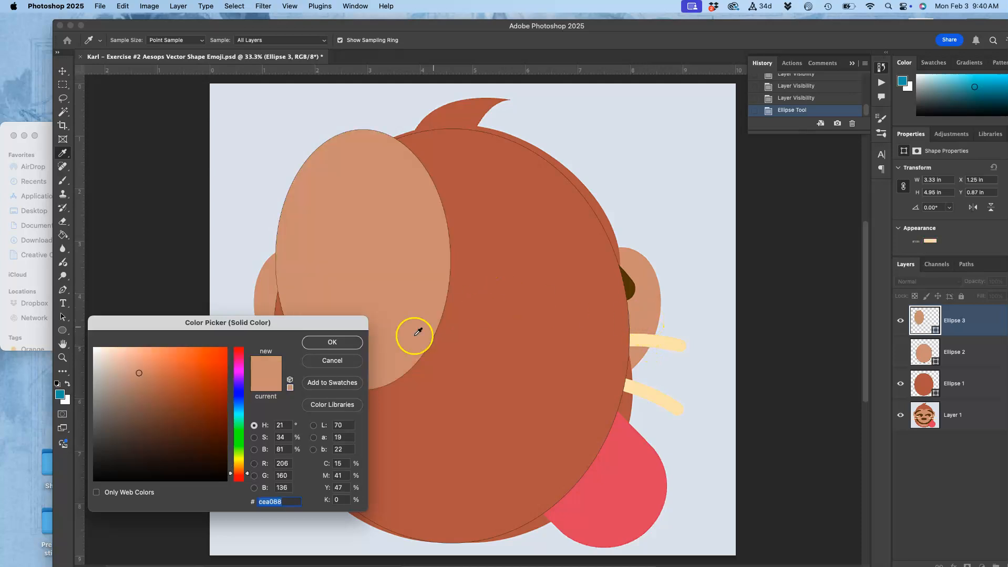
click(338, 343)
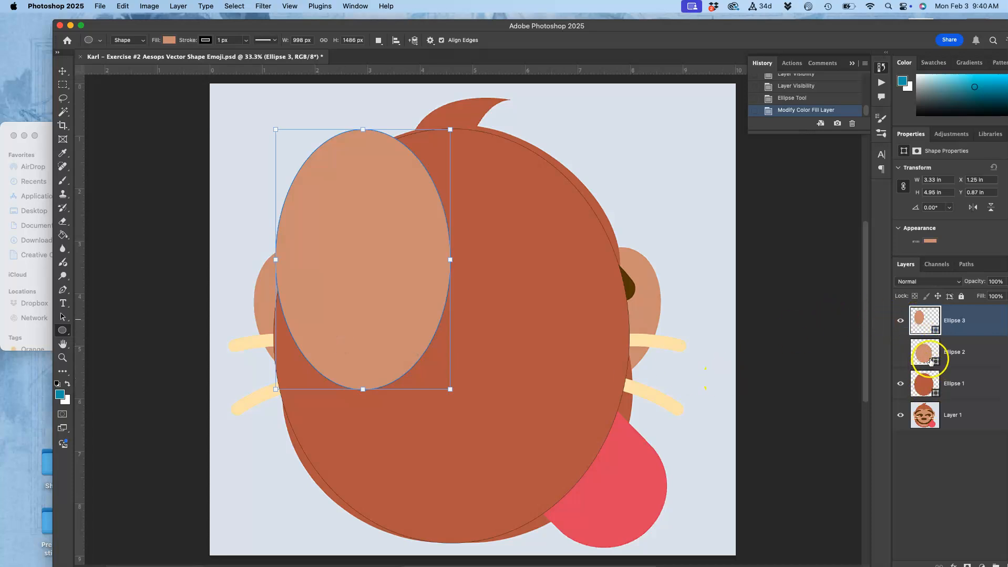
- With Layer 1 hidden and Ellipse 2 shown, shrink the new ellipse to about 2.71 in wide and 4.62 in high
click(900, 415)
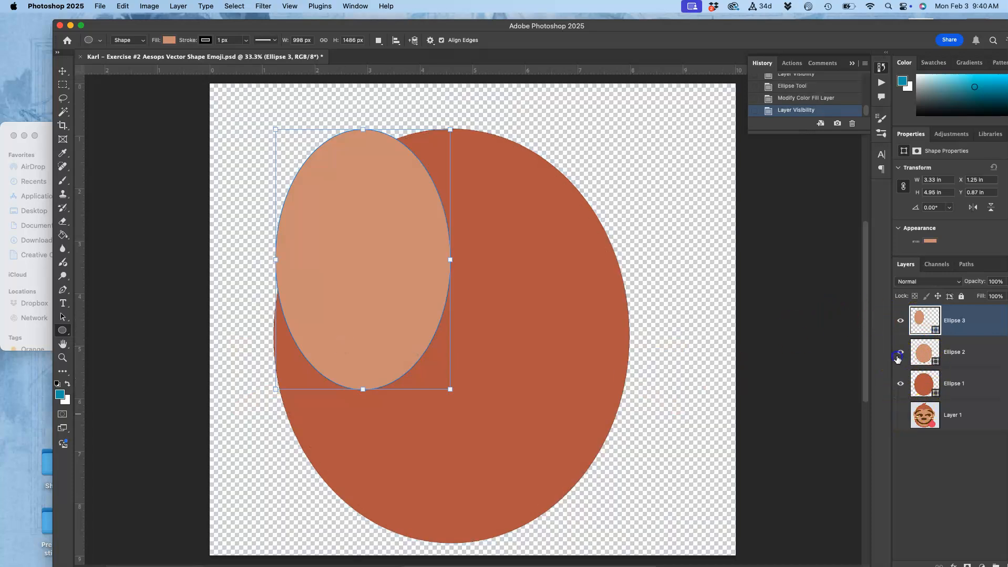
click(898, 356)
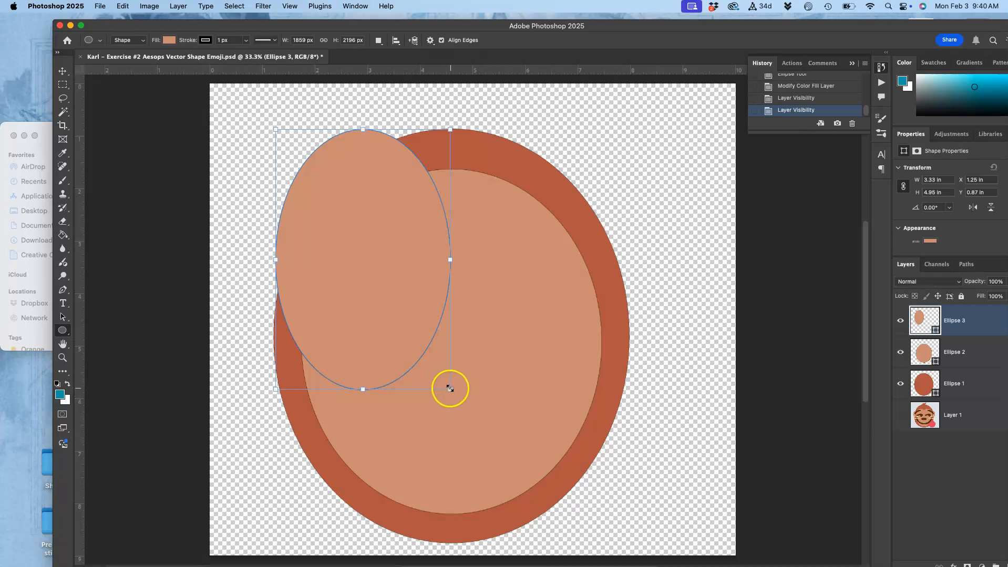
drag(451, 389, 419, 371)
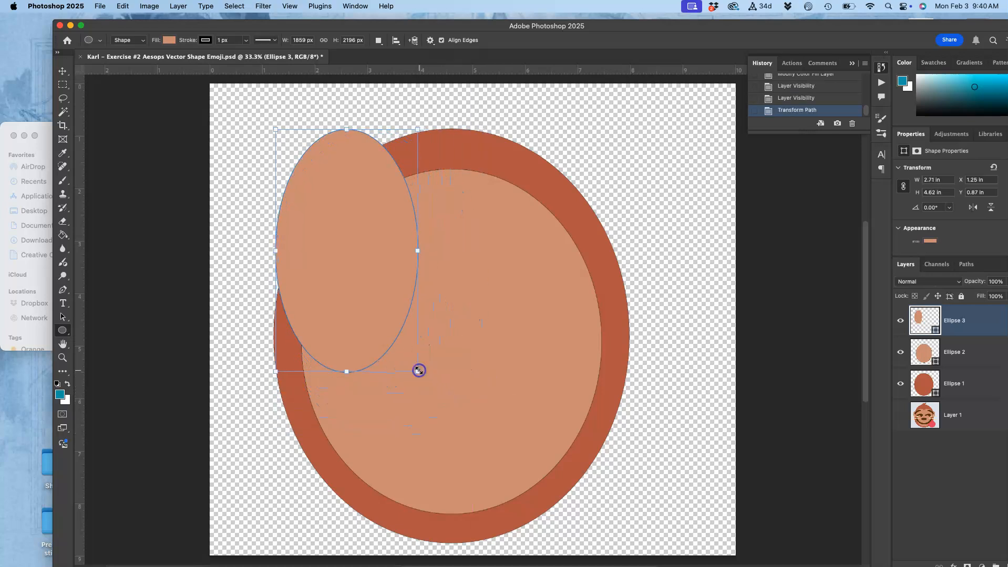
click(357, 291)
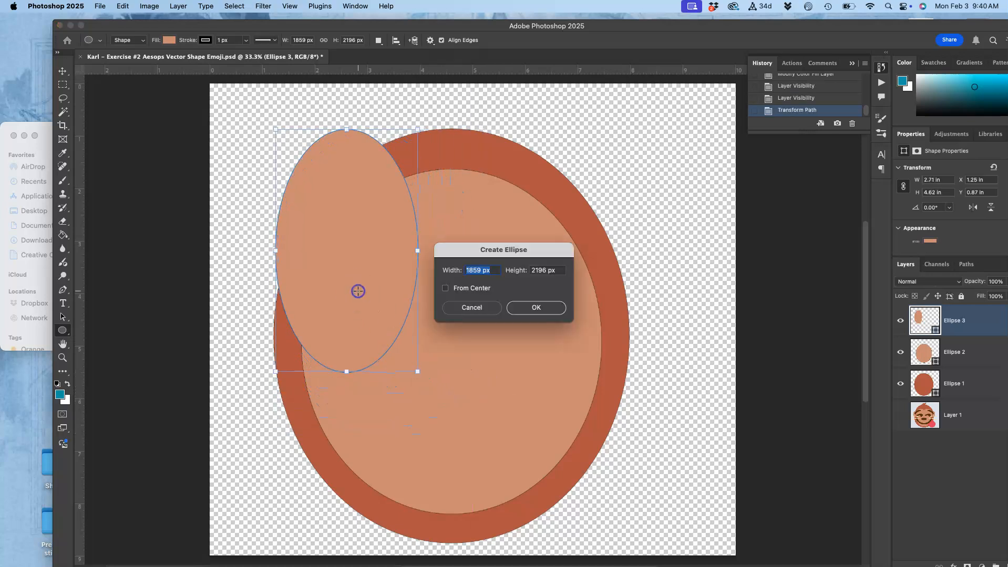
click(485, 310)
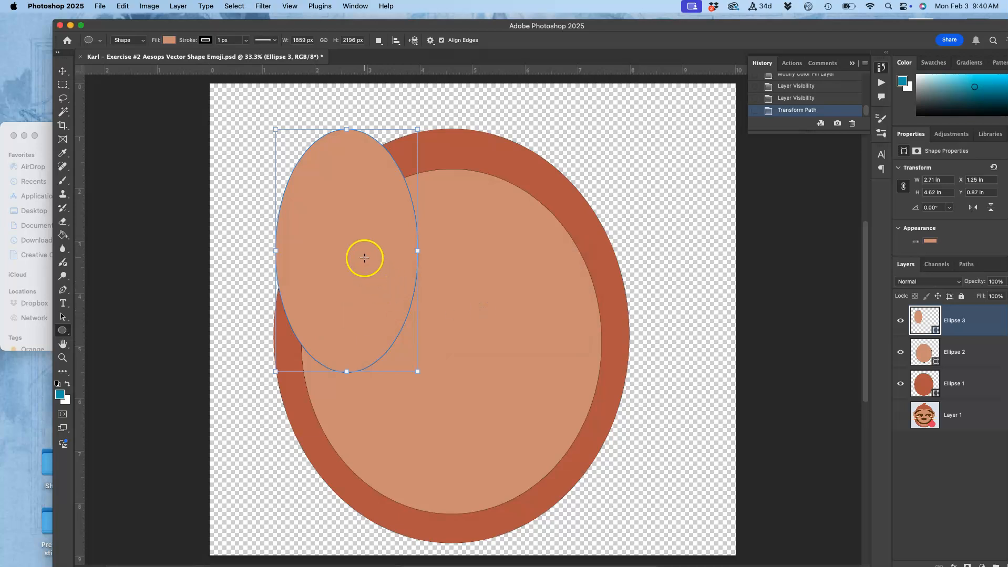
- Warp Ellipse 3 into a leaf-like shape with a pinched top and a bulging lower right, and convert the live shape to a regular path
key(super+t)
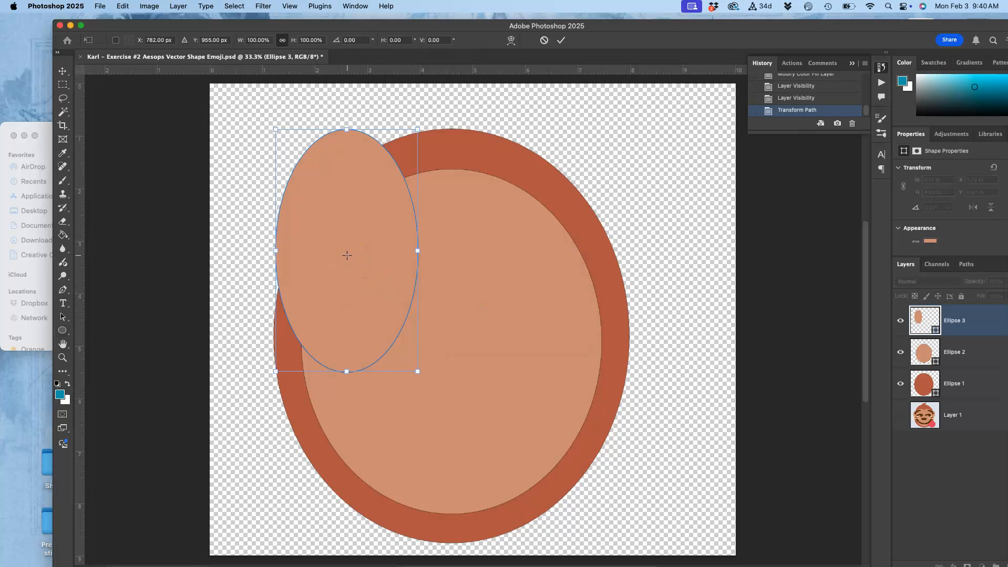
click(121, 6)
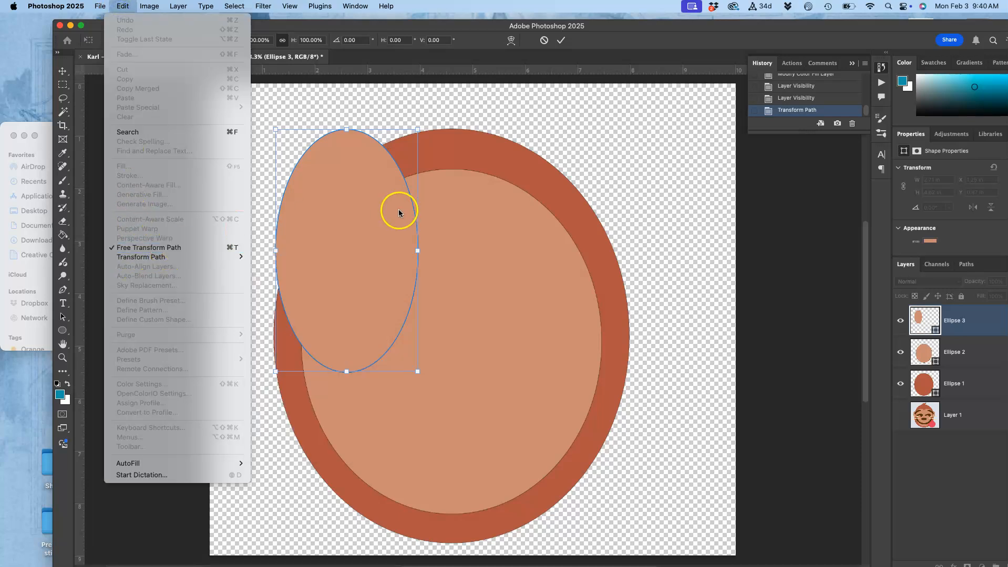
right_click(382, 214)
right_click(364, 215)
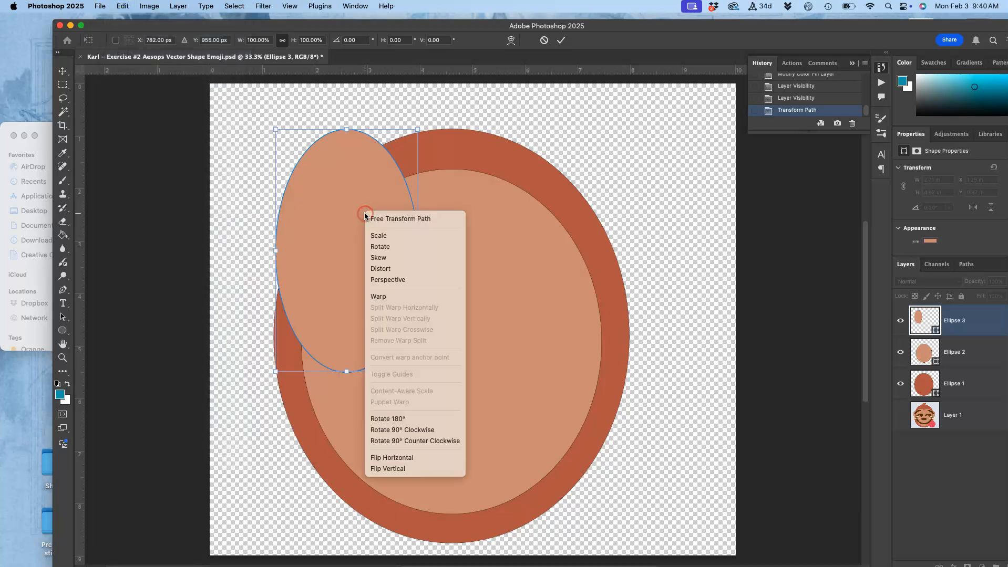
click(388, 296)
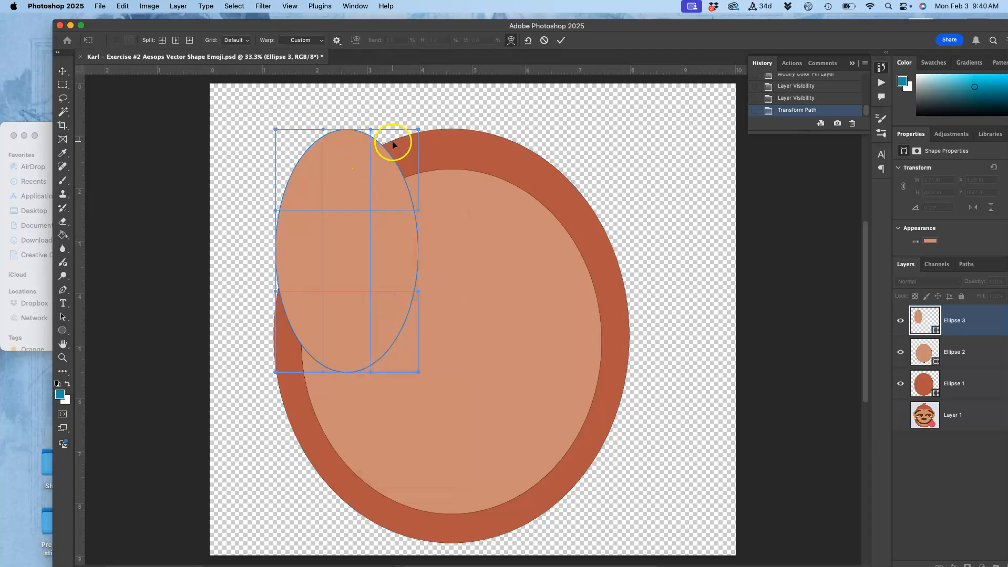
drag(390, 146, 349, 150)
scroll(430, 179, up, 5)
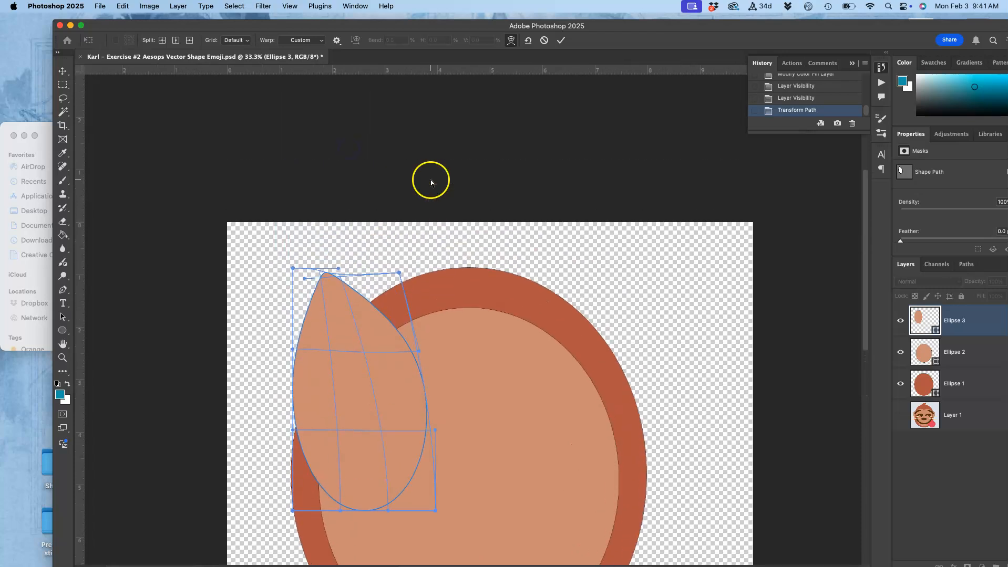
drag(368, 383, 346, 384)
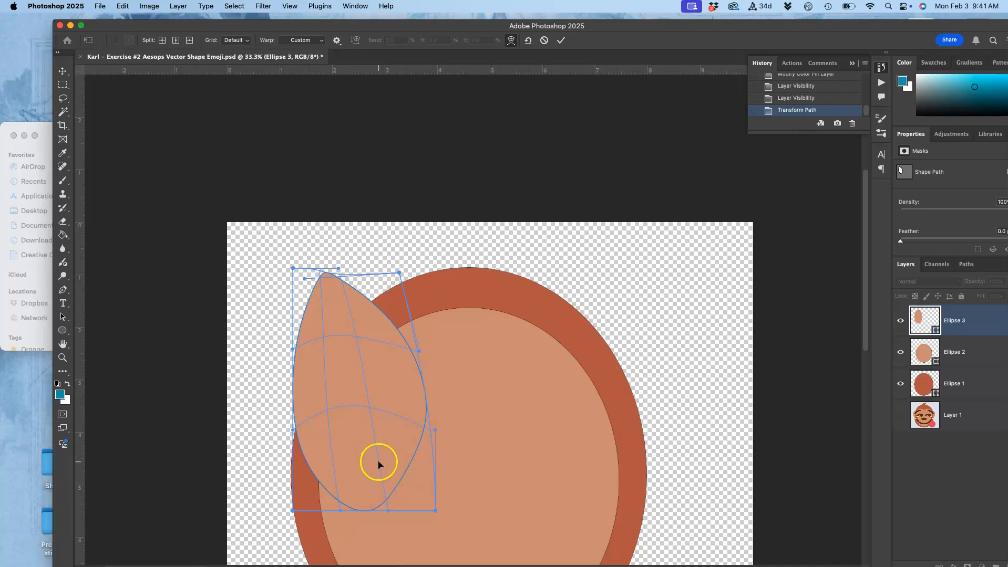
drag(387, 466, 413, 477)
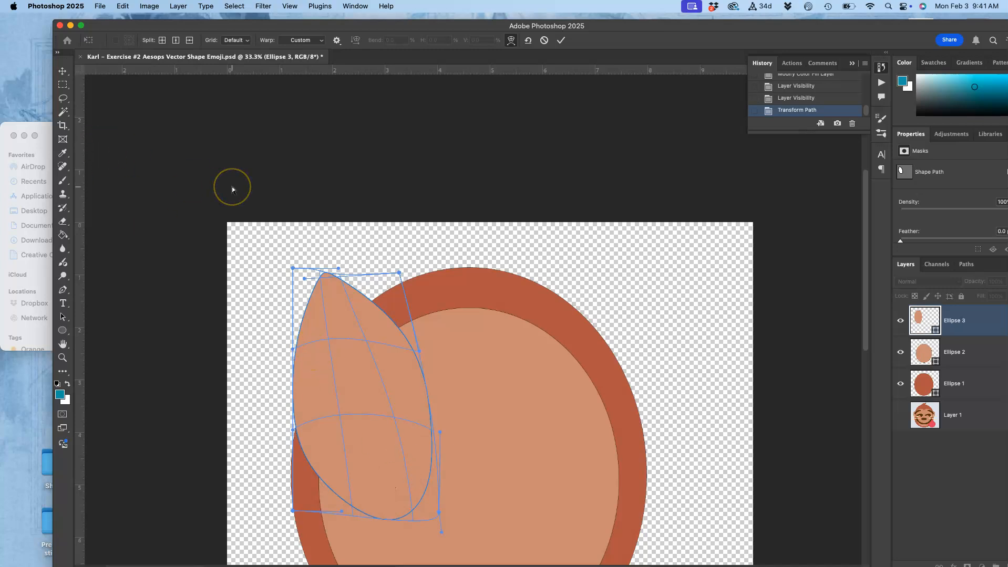
key(u)
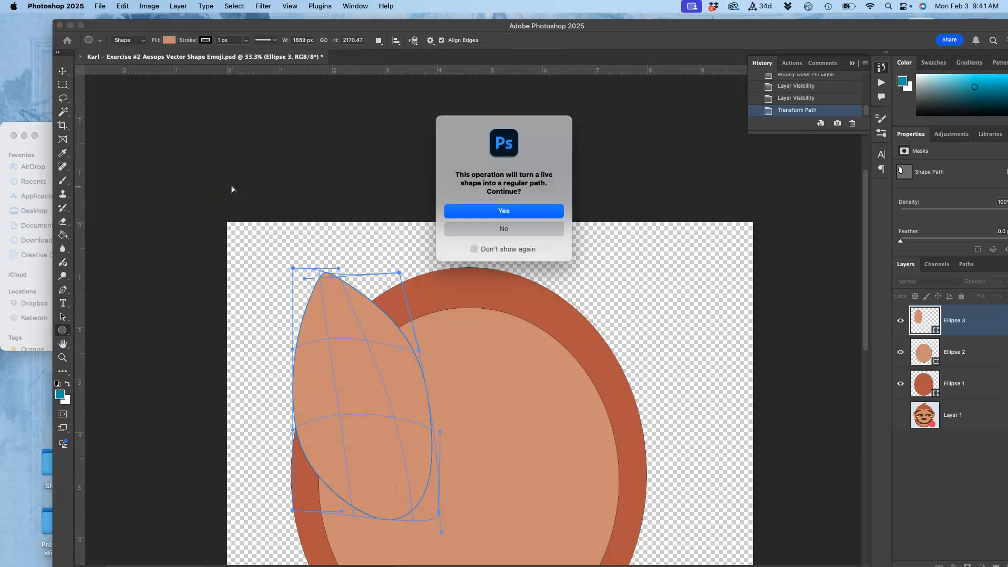
click(477, 216)
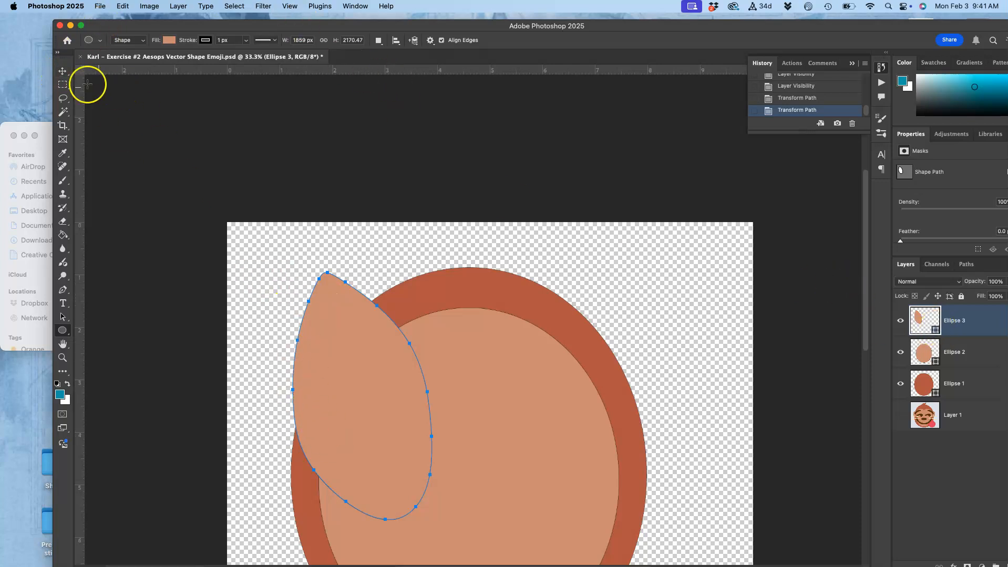
- Move the warped shape up and left toward the canvas corner, and add the Ellipse 2 layer to the selection
click(63, 71)
drag(345, 344, 288, 299)
shift+click(445, 379)
scroll(446, 381, down, 3)
scroll(447, 381, right, 2)
scroll(446, 381, down, 1)
scroll(446, 381, right, 1)
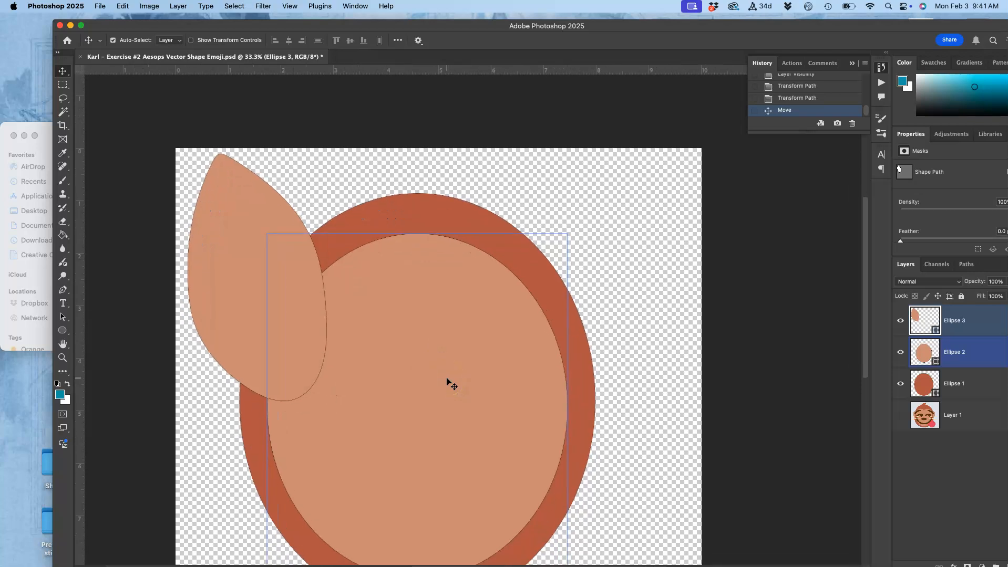
- Reorder the Ellipse 3 layer below Ellipse 2 and Ellipse 1 so the ear sits behind the head
click(953, 321)
drag(959, 322, 955, 361)
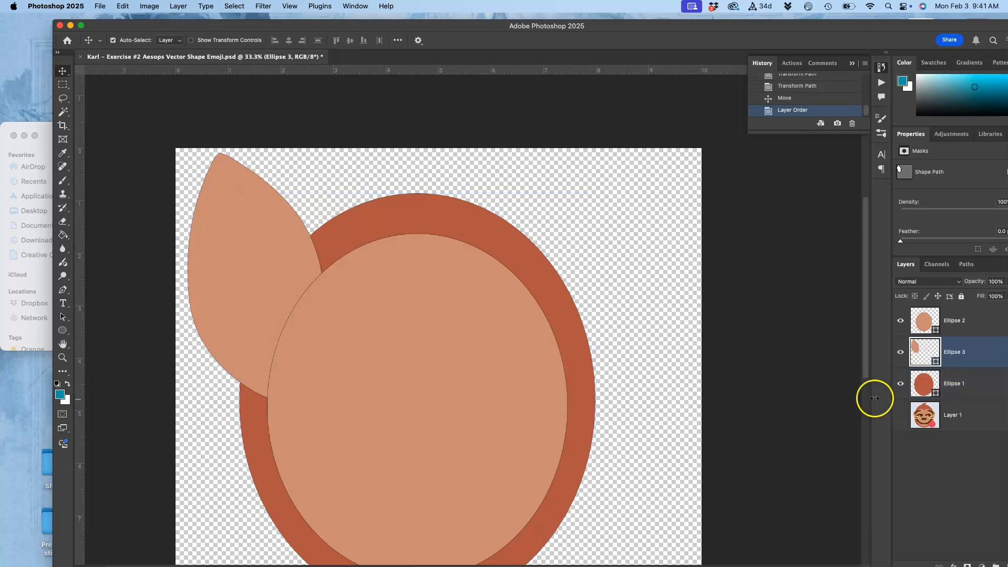
drag(950, 353, 946, 386)
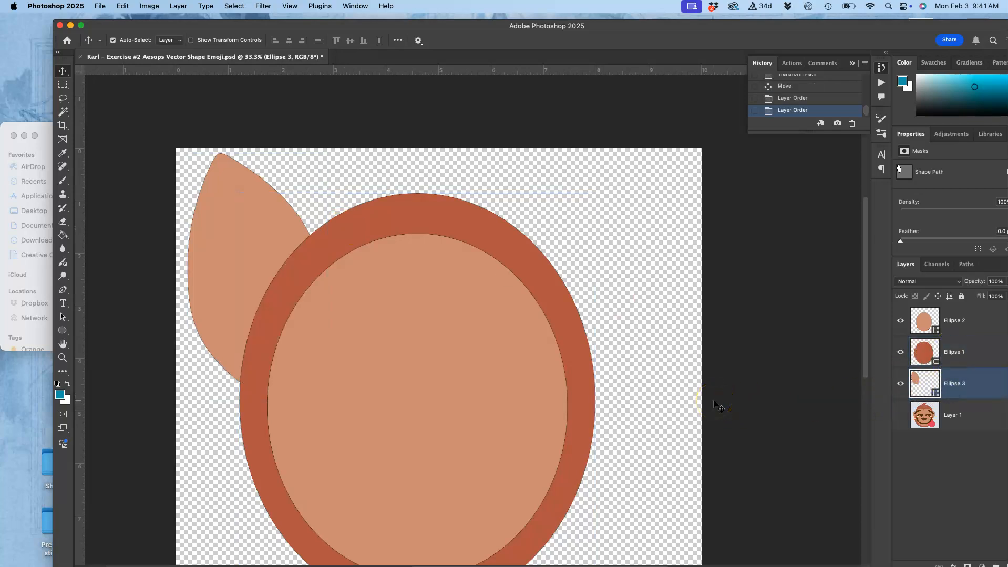
- Examine the outlines around the edges of the overlapping ellipses at close range and at overview size
key(super+minus)
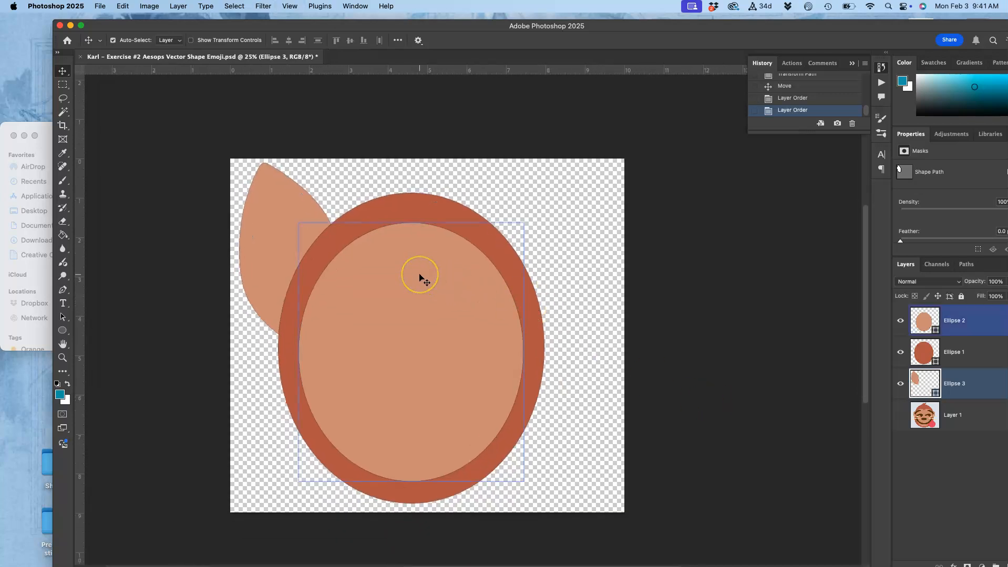
key(super+equal)
key(super+equal)
key(super+equal)
key(super+equal)
key(super+equal)
key(super+equal)
key(super+equal)
key(super+equal)
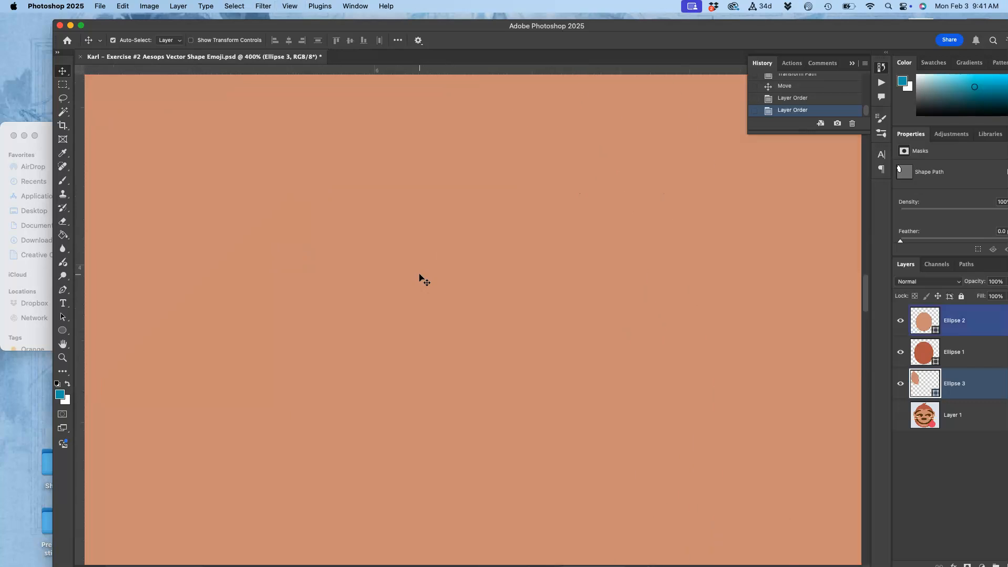
scroll(425, 280, up, 5)
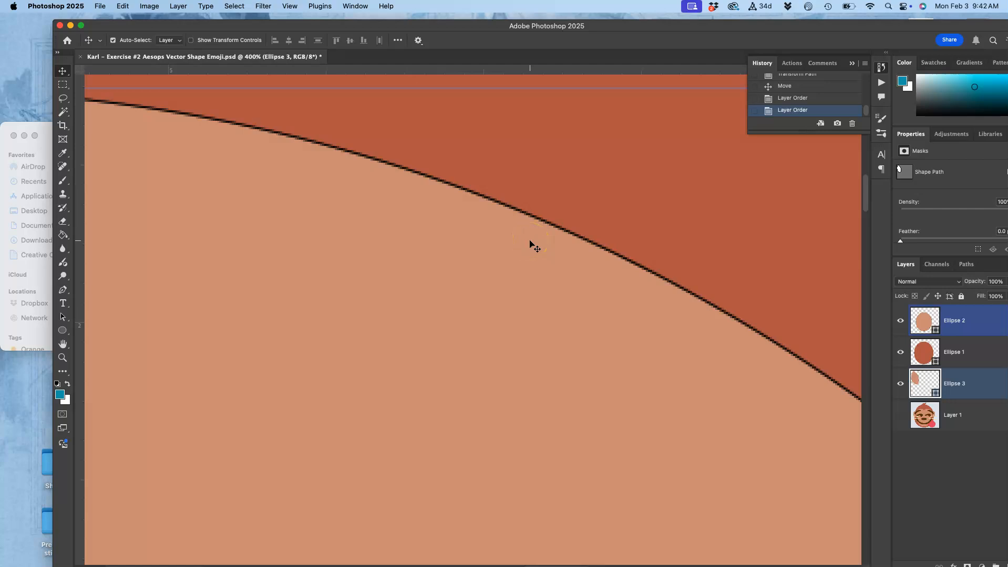
key(super+minus)
key(super+minus)
key(super+minus)
key(super+minus)
key(super+minus)
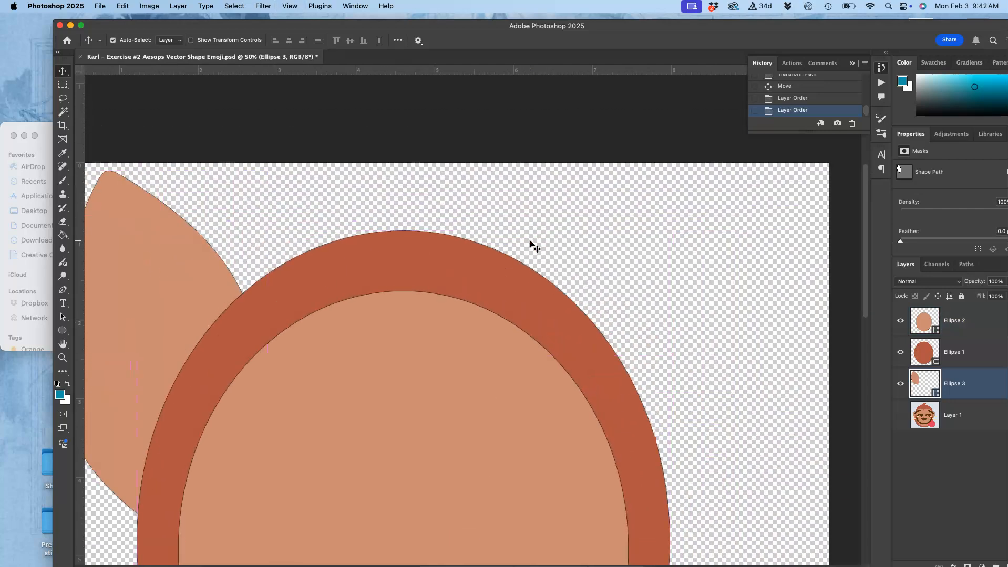
scroll(529, 242, down, 3)
scroll(530, 241, left, 3)
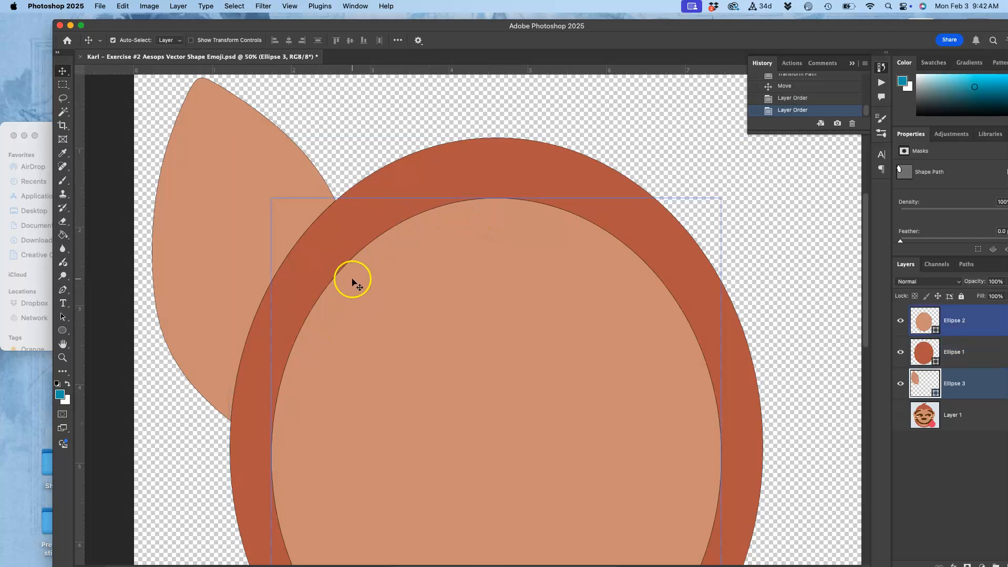
scroll(352, 280, up, 2)
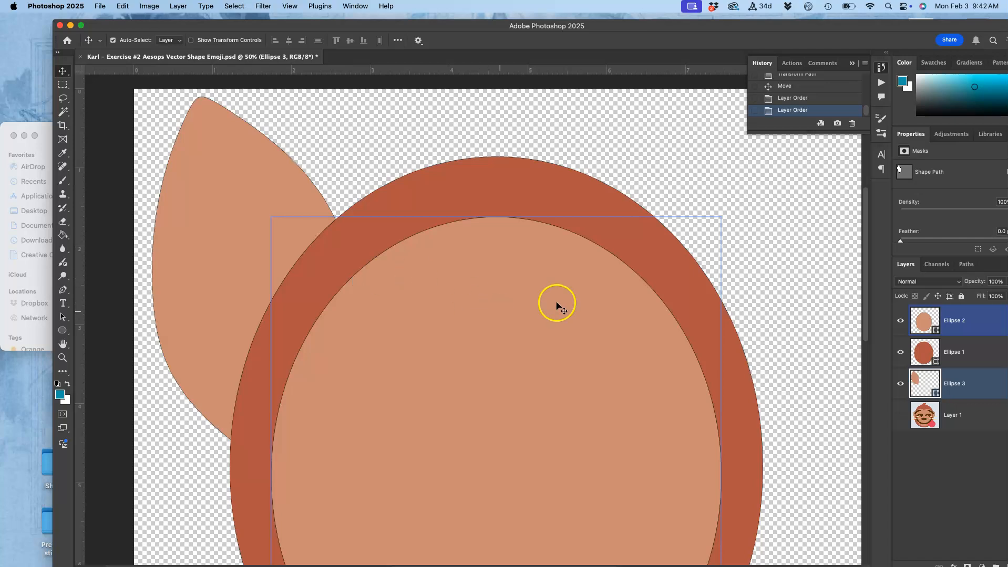
- With the Ellipse 3 layer selected, reposition the application window and enlarge the properties area to show more of the shape settings
click(924, 382)
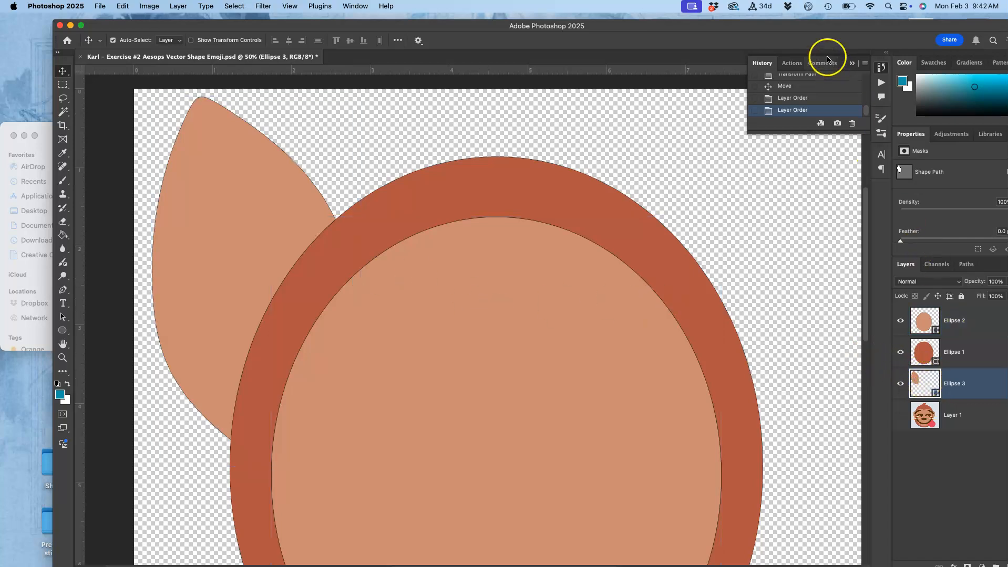
drag(818, 29, 777, 16)
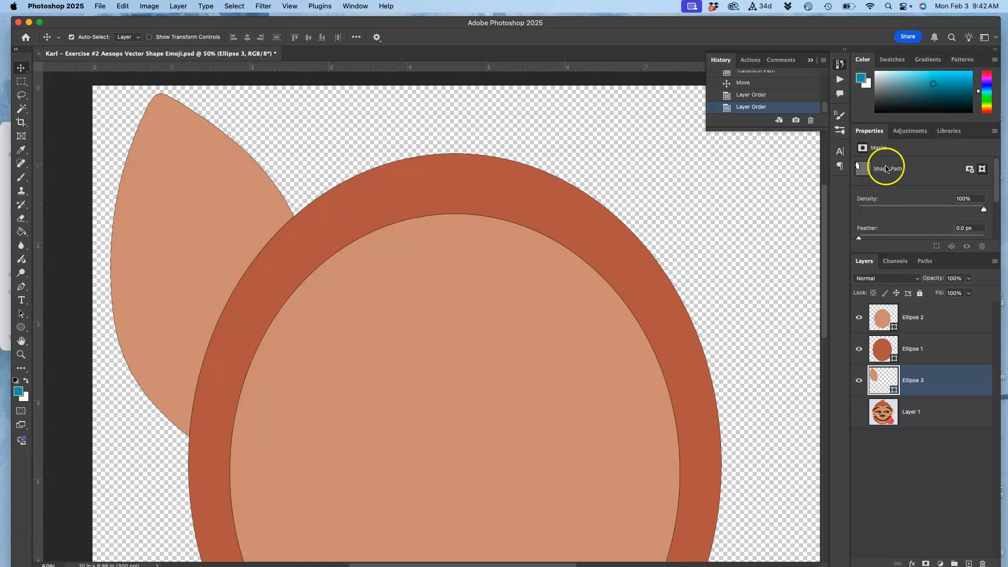
scroll(896, 242, down, 3)
scroll(896, 242, up, 2)
click(867, 134)
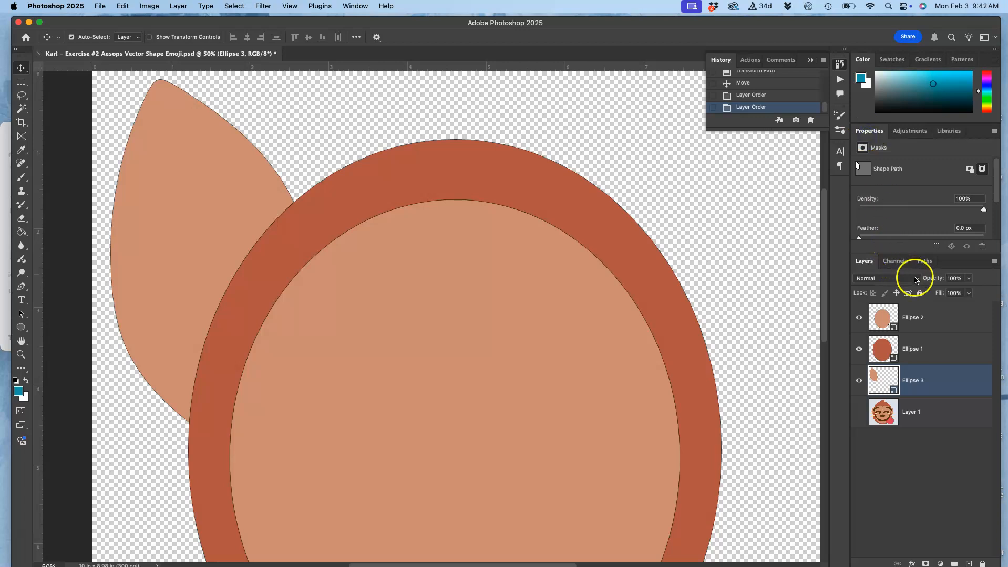
drag(912, 253, 911, 340)
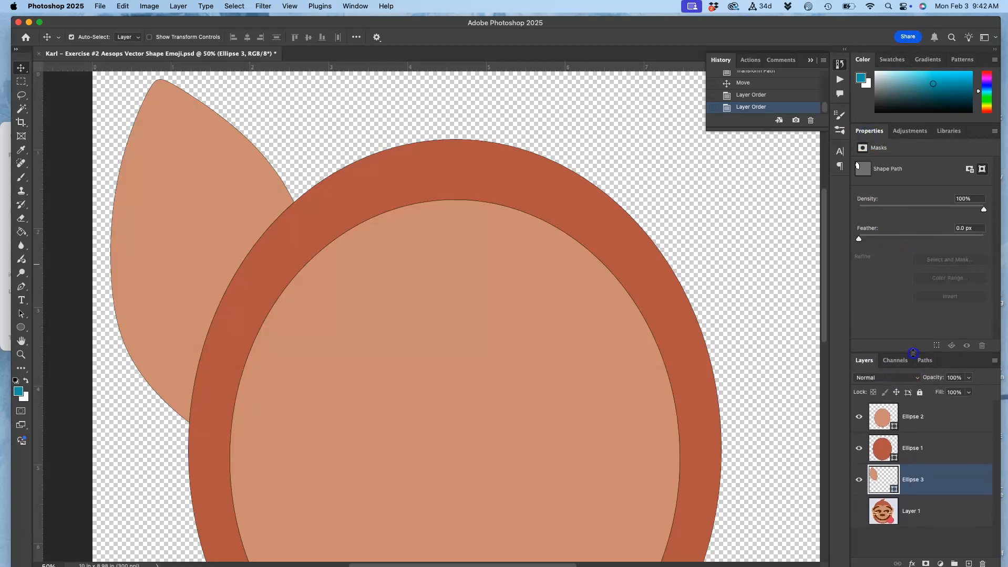
- Set the stroke of the Ellipse 1 layer to no color
click(906, 420)
click(887, 433)
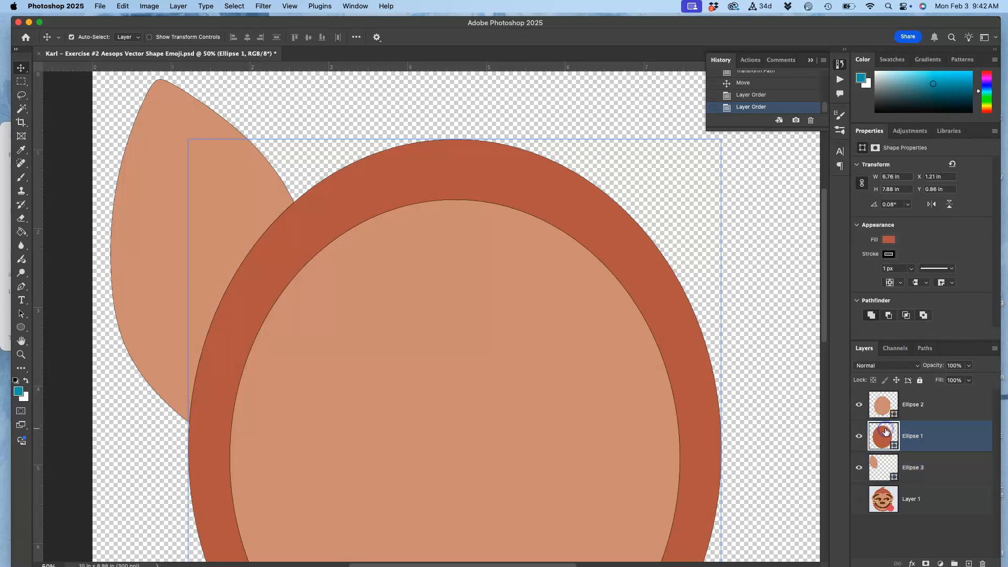
click(888, 255)
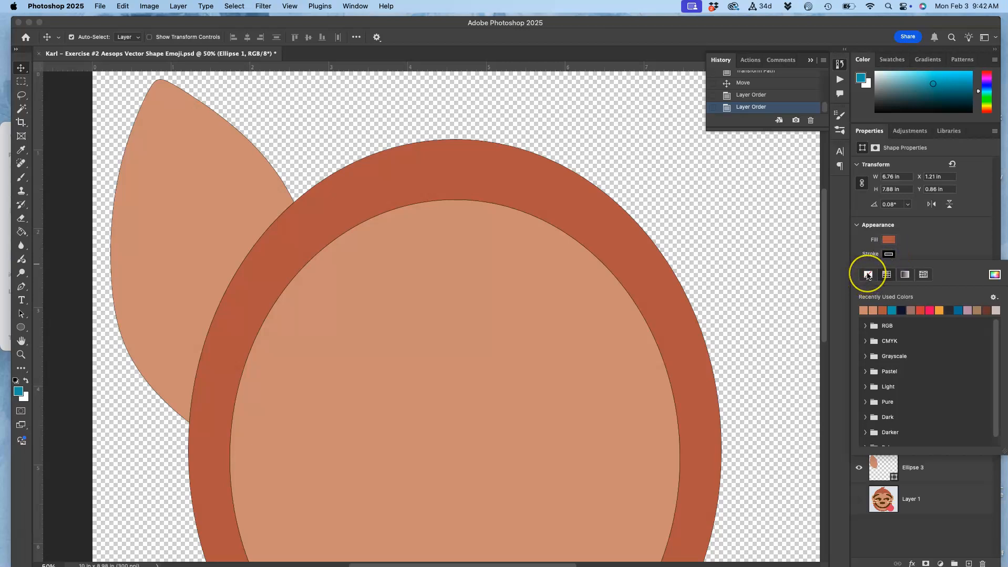
click(868, 276)
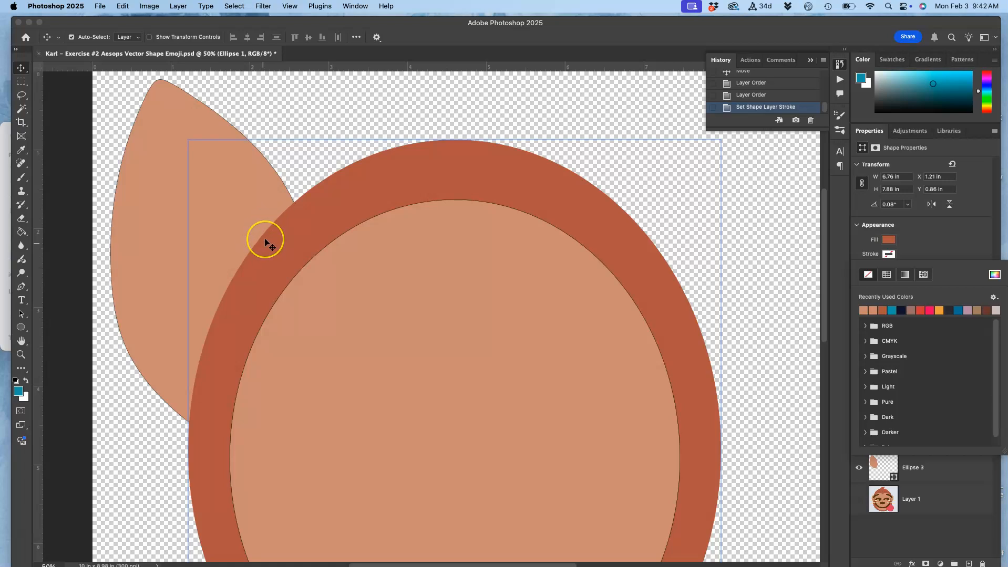
click(299, 170)
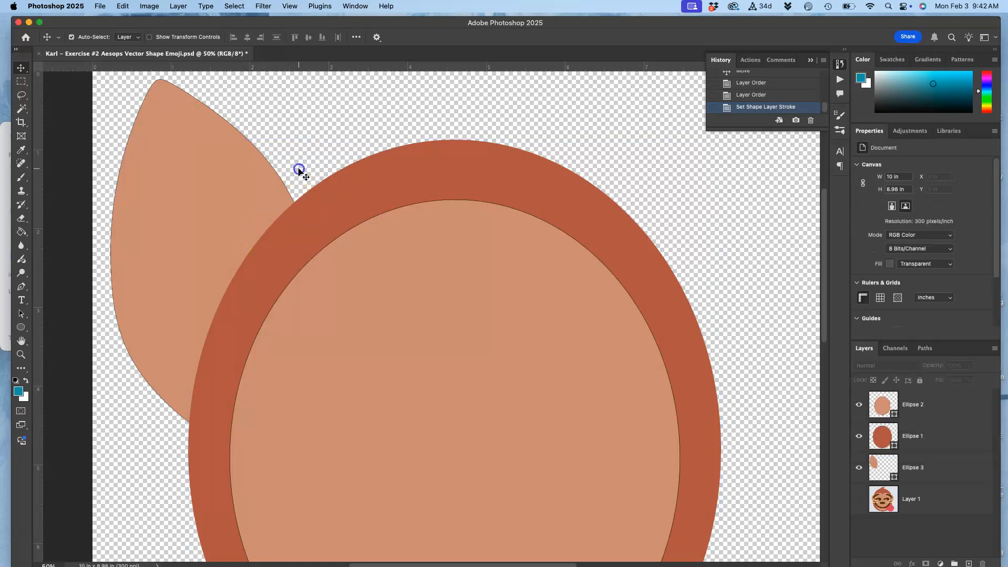
- Inspect the outer ellipse's edge up close, try a recently used dark navy stroke on Ellipse 1, and set the stroke back to none
key(super+plus)
key(super+plus)
key(super+plus)
key(super+plus)
scroll(298, 170, left, 10)
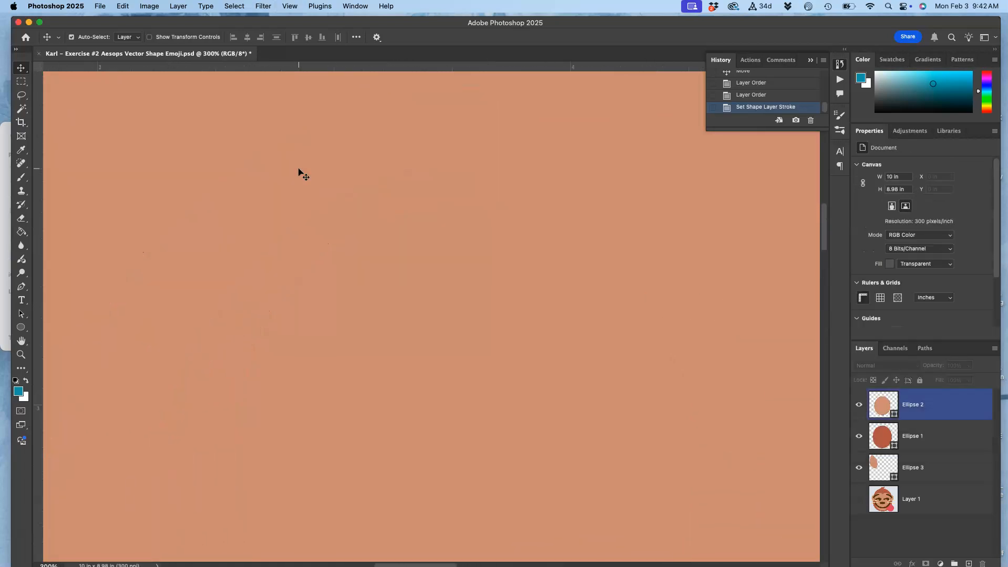
scroll(298, 170, up, 5)
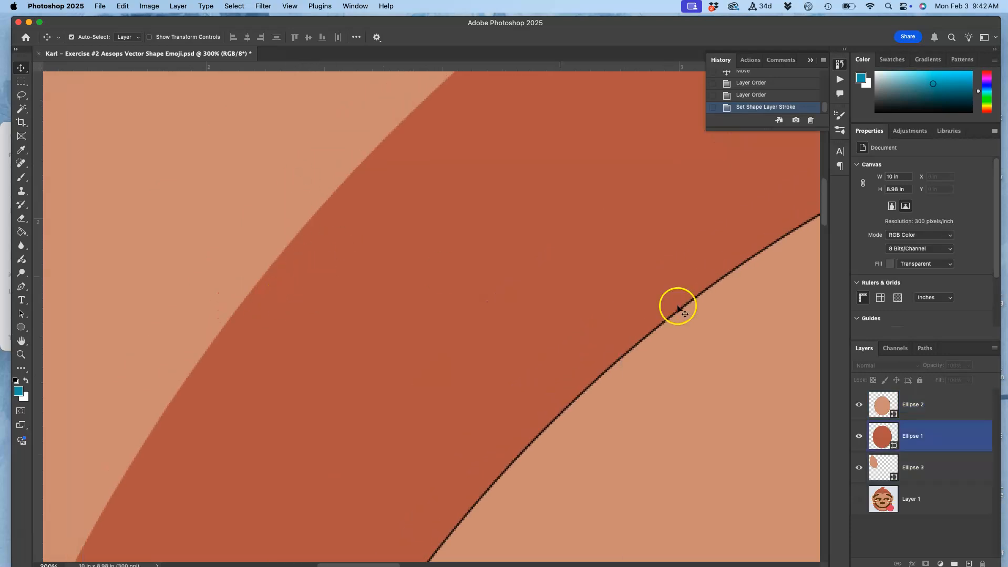
click(917, 439)
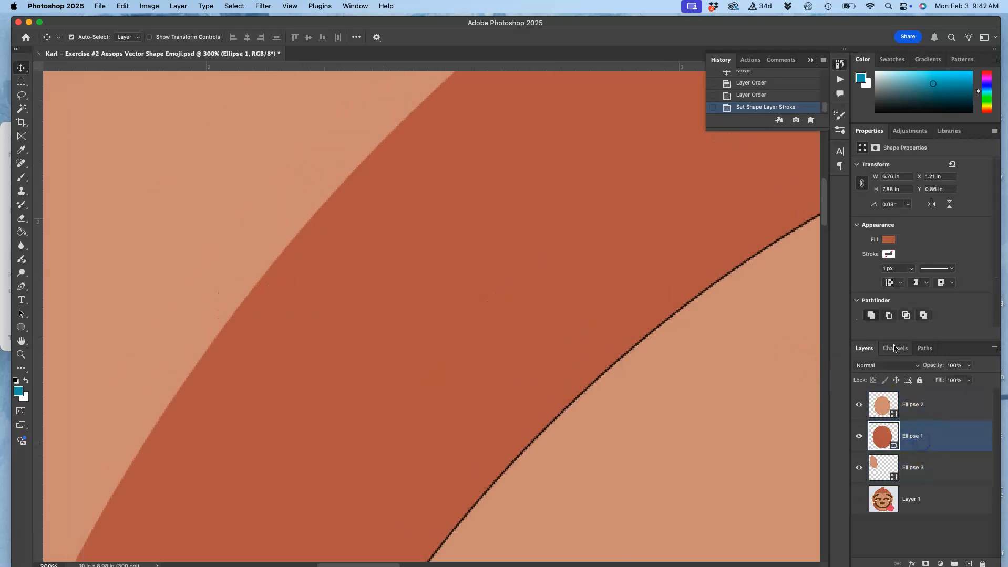
click(890, 254)
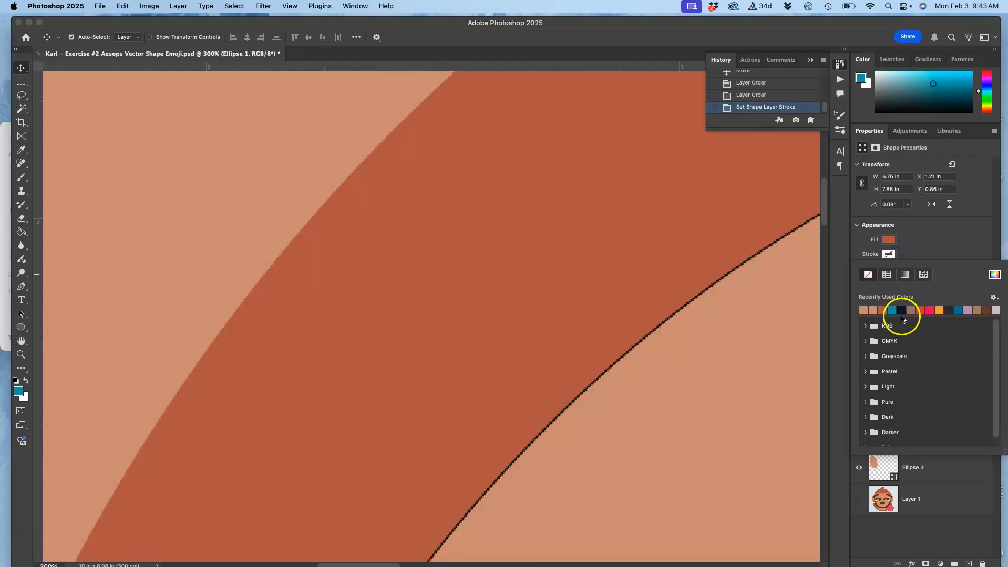
click(902, 310)
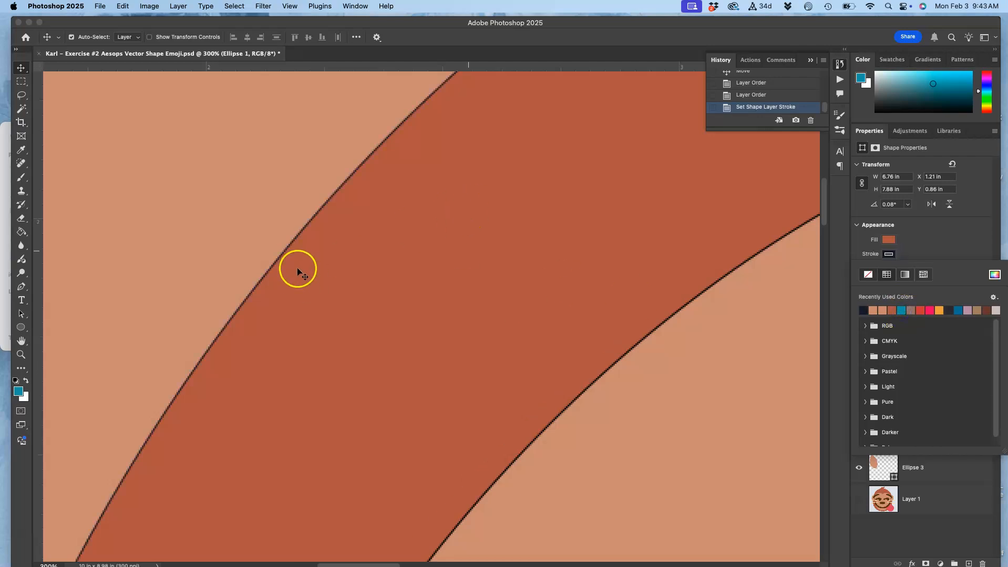
click(868, 275)
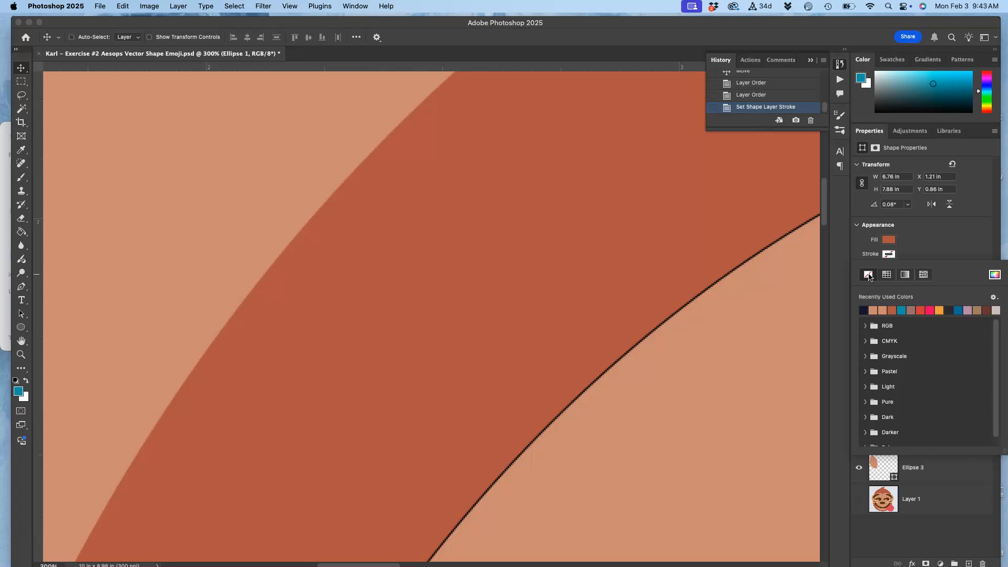
- Remove the stroke from the Ellipse 2 layer
click(882, 467)
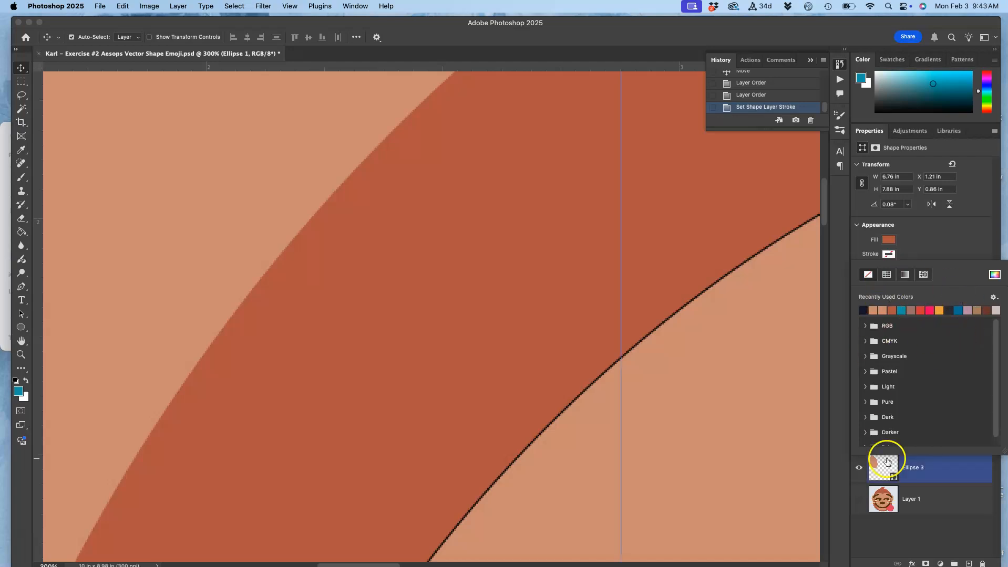
click(931, 478)
click(910, 395)
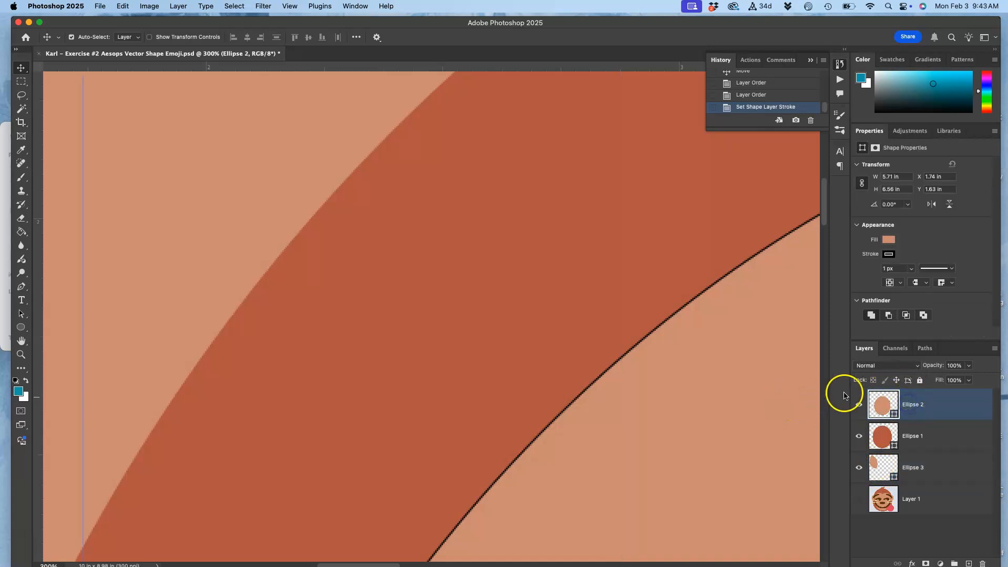
click(888, 254)
click(868, 274)
- Inspect the outlined ear's edge and delete the Ellipse 3 layer
scroll(646, 322, left, 15)
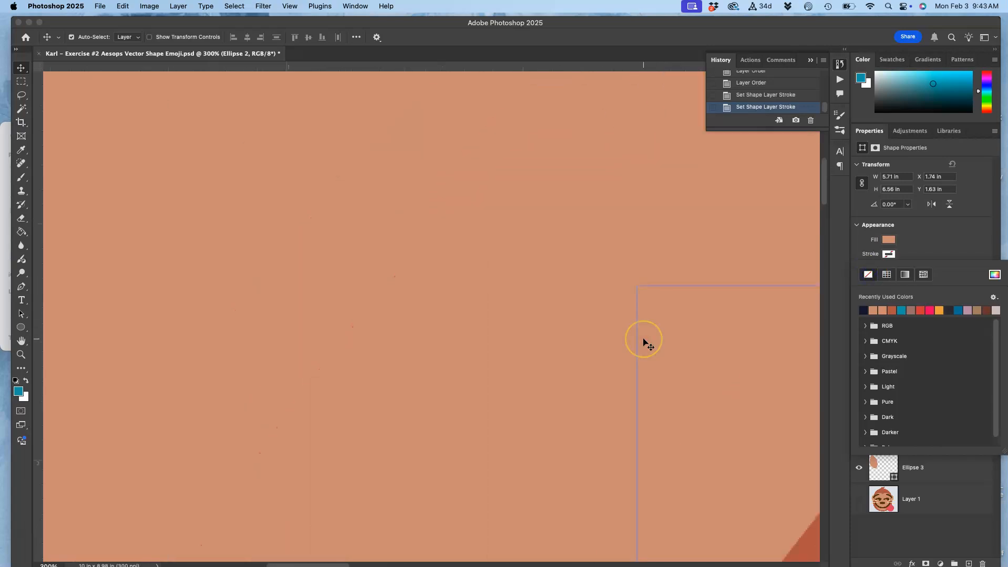
scroll(682, 343, left, 5)
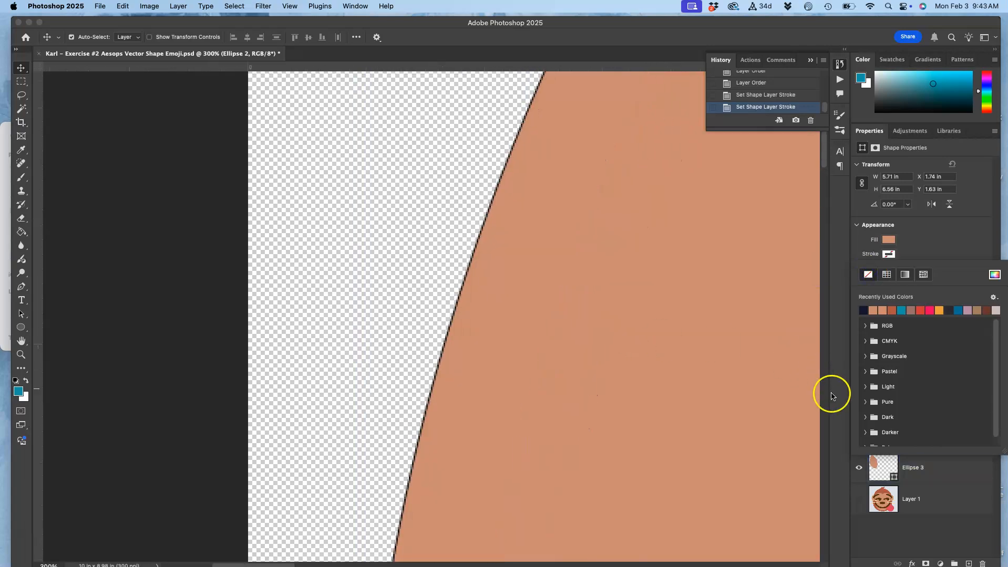
click(890, 466)
click(920, 468)
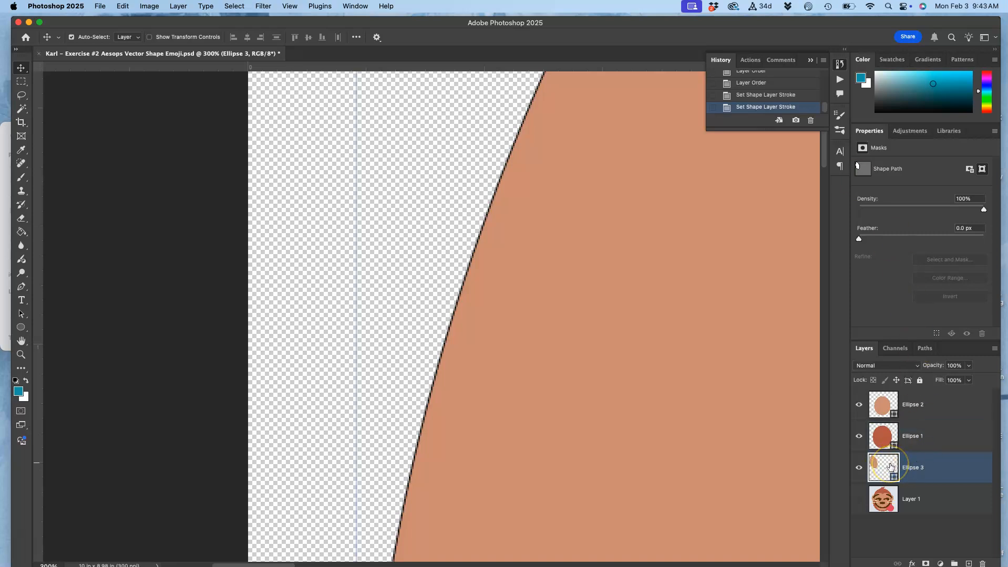
click(911, 468)
key(Delete)
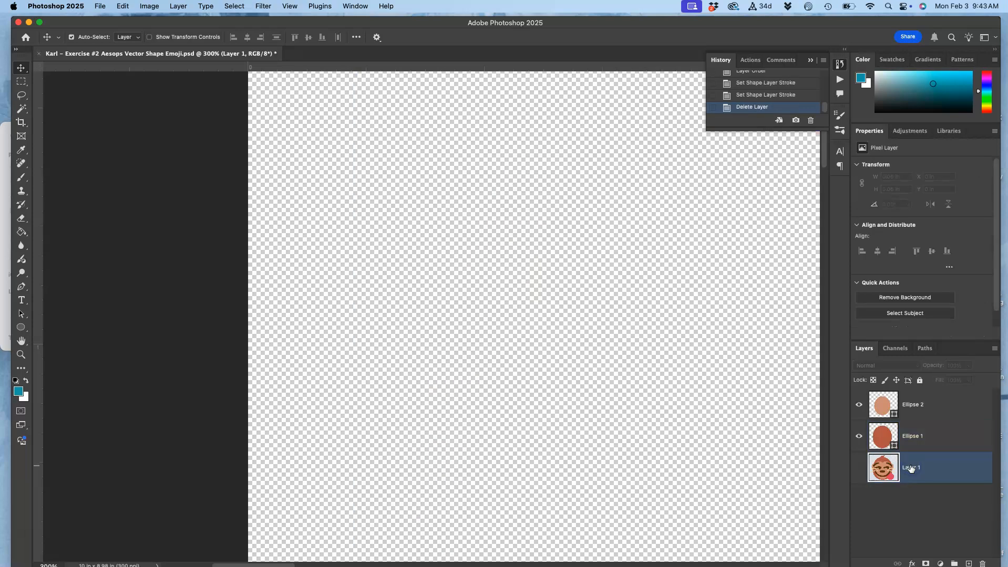
- Above Ellipse 2, draw a tall tan ellipse without a stroke, about 2.25 in wide and 5.11 in high, over the head's upper left
click(910, 407)
key(super+minus)
key(super+minus)
key(super+minus)
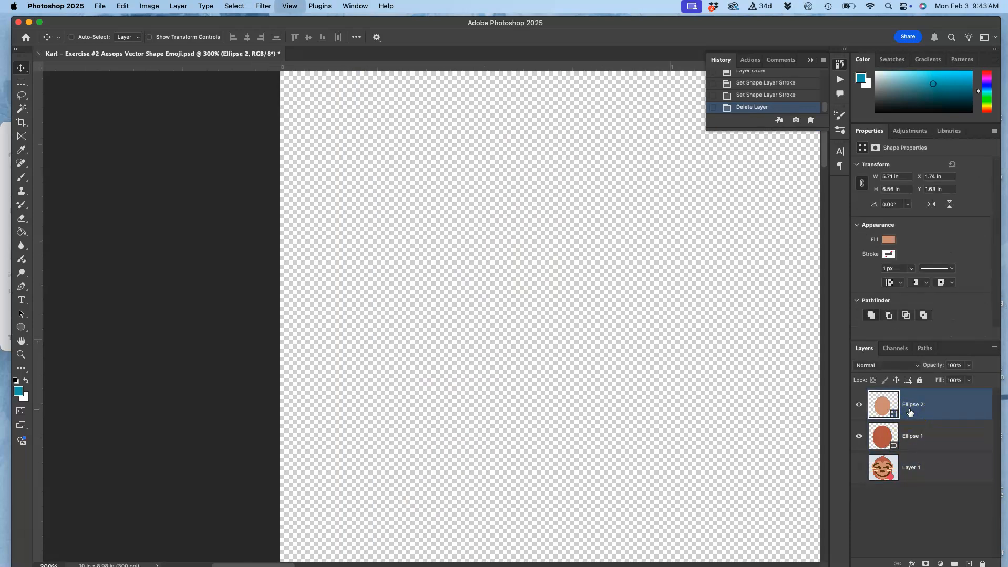
scroll(692, 366, down, 5)
scroll(693, 366, right, 7)
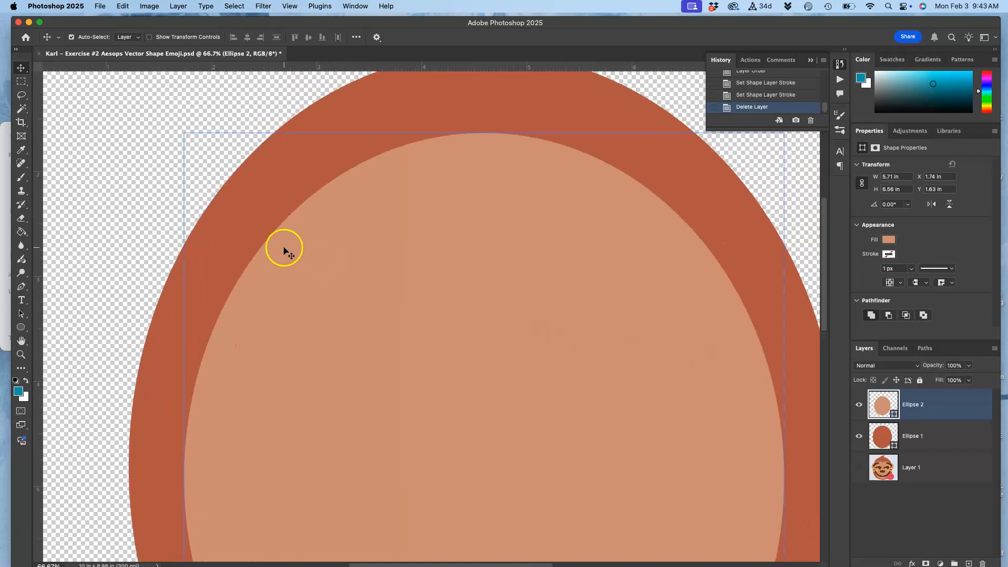
key(super+minus)
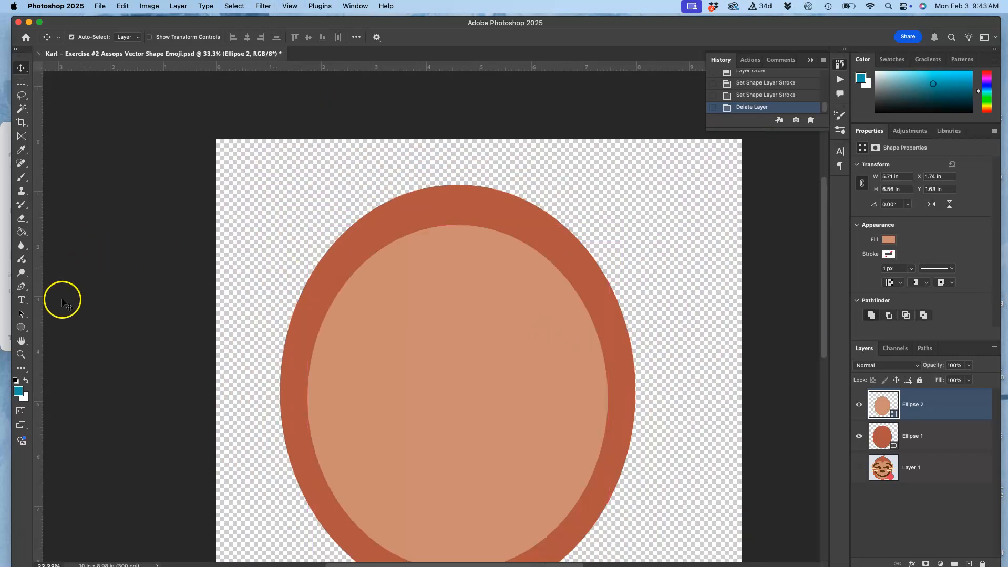
click(21, 327)
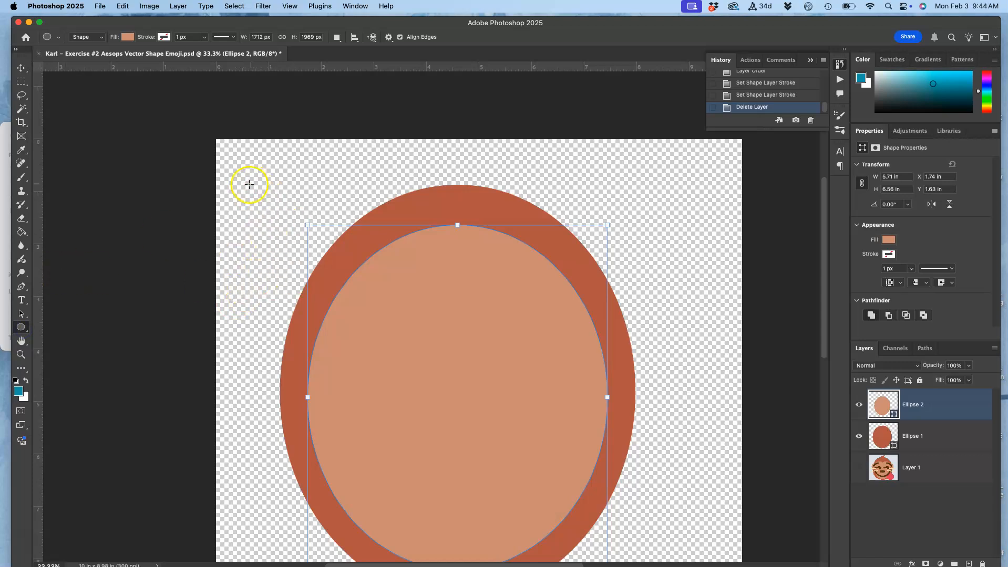
drag(261, 159, 380, 428)
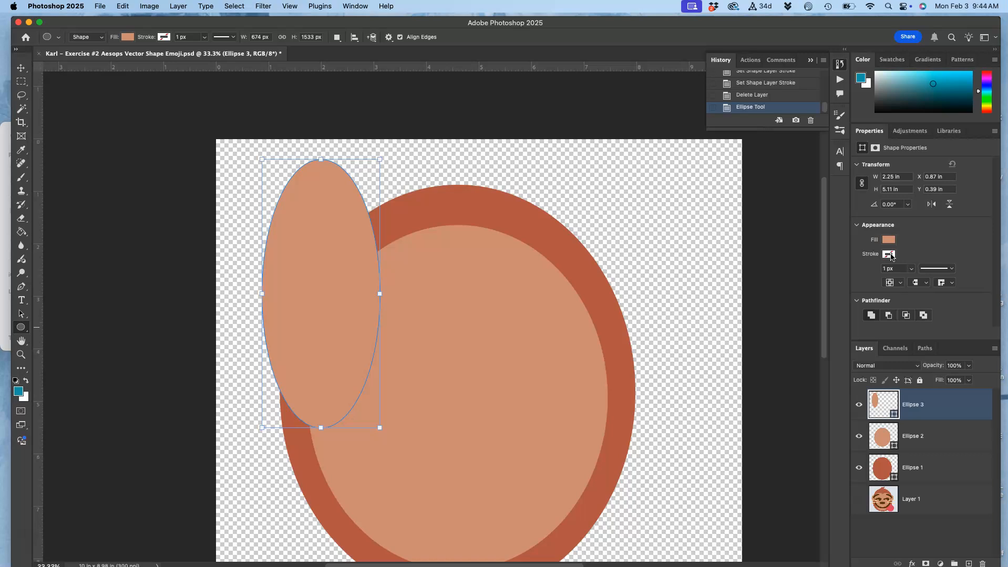
click(898, 242)
- Warp the tall tan ellipse into an ear shape with a leftward-pointing tip, and convert the live shape to a regular path
right_click(341, 265)
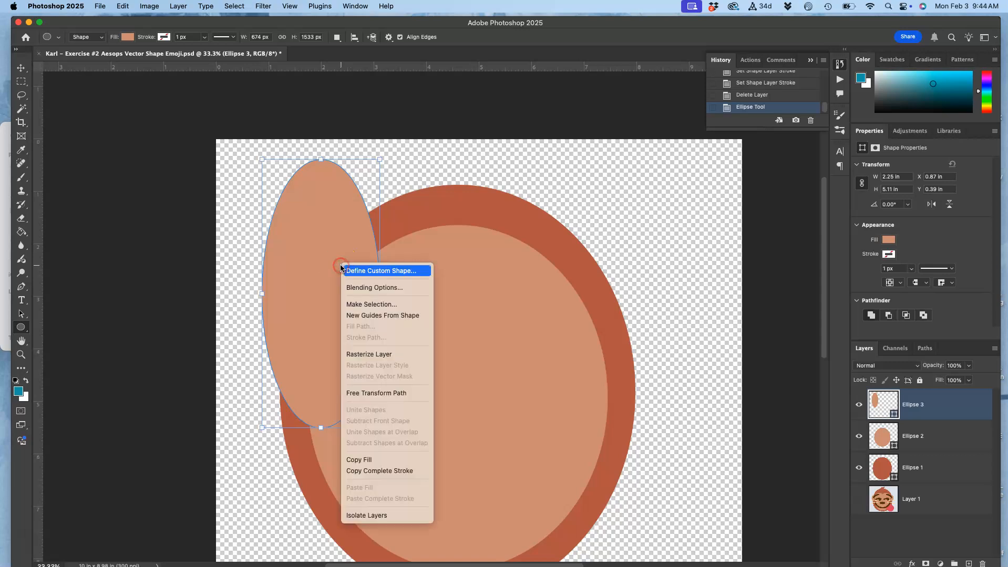
click(361, 394)
right_click(307, 232)
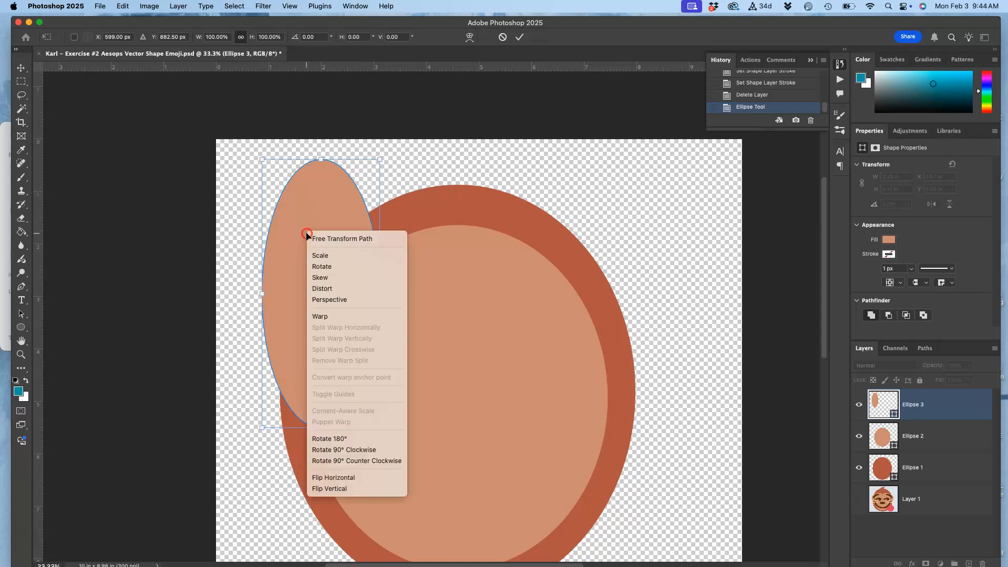
click(318, 316)
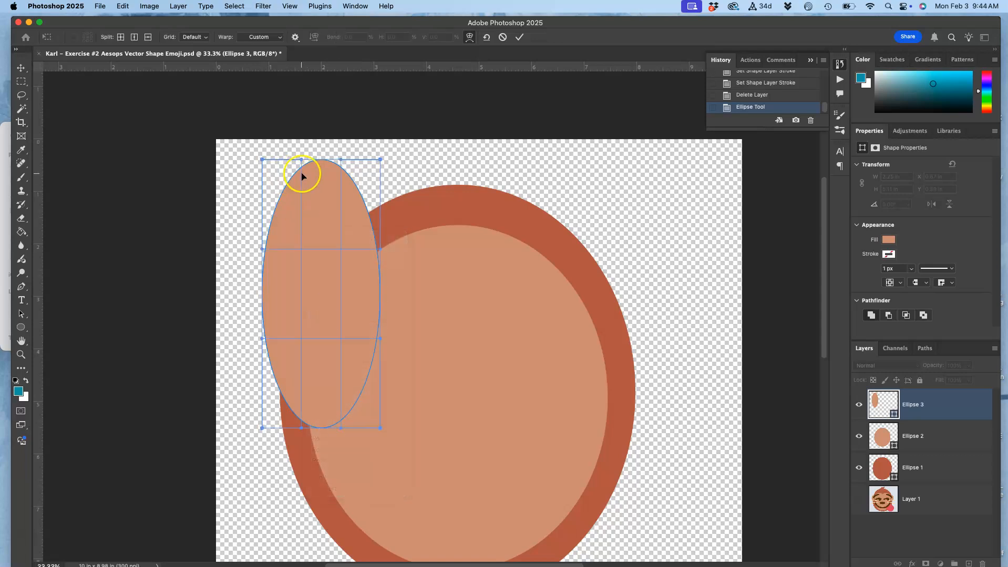
drag(317, 164, 279, 153)
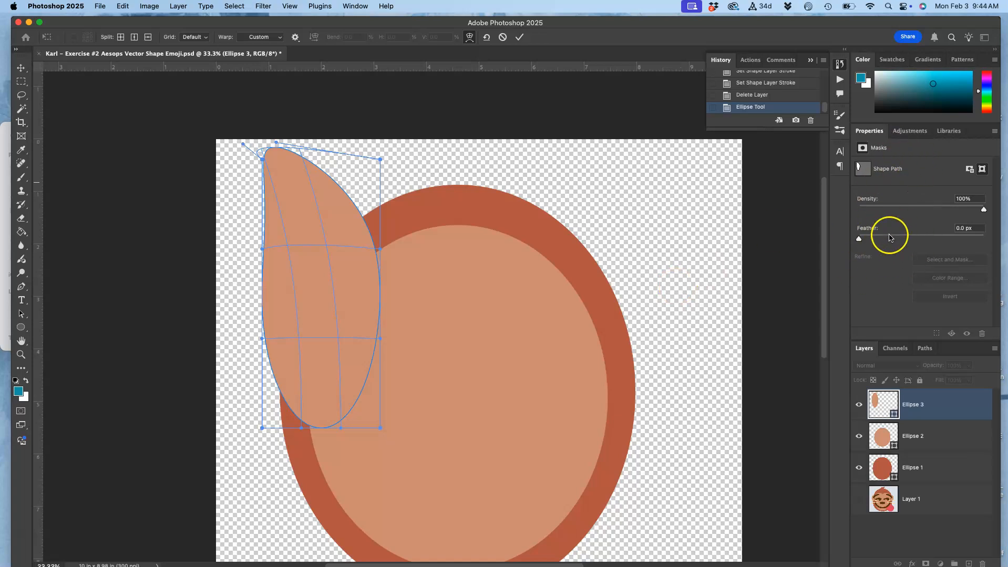
drag(275, 238, 269, 240)
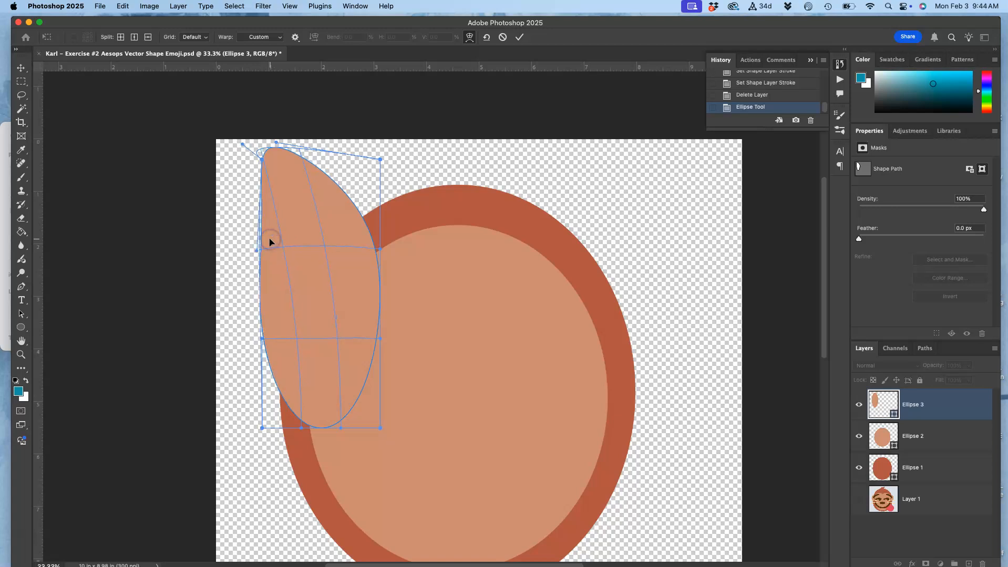
drag(315, 382, 338, 386)
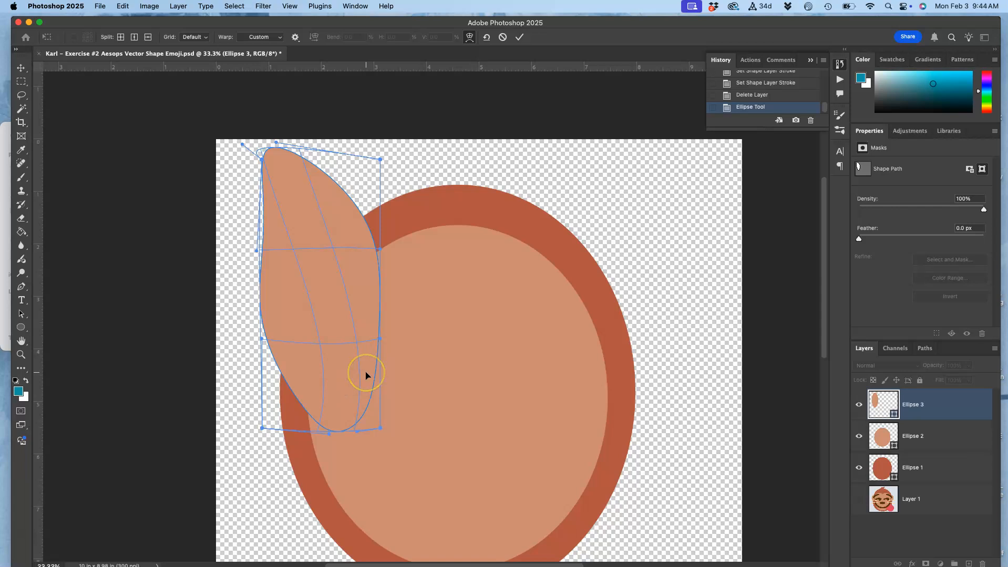
key(Return)
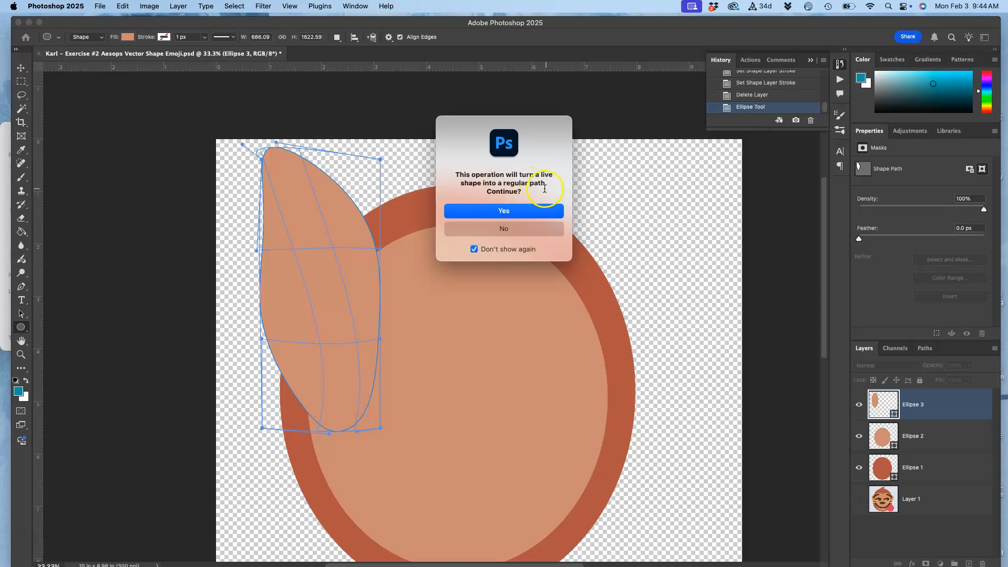
click(503, 212)
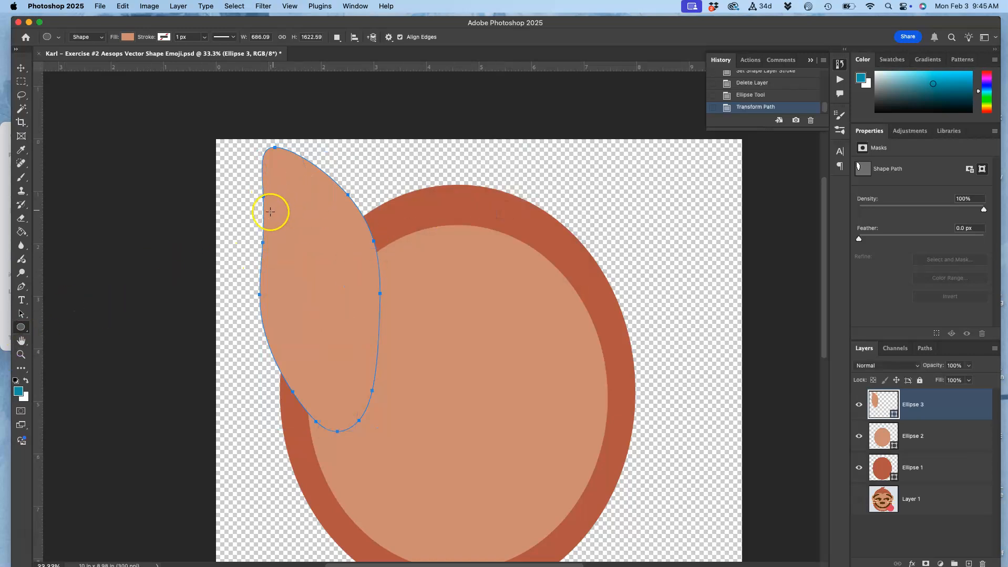
- Move the Ellipse 3 ear layer below Ellipse 1 so that the ear sits behind the head
scroll(270, 212, right, 7)
scroll(270, 211, down, 2)
scroll(135, 158, left, 5)
scroll(135, 158, up, 1)
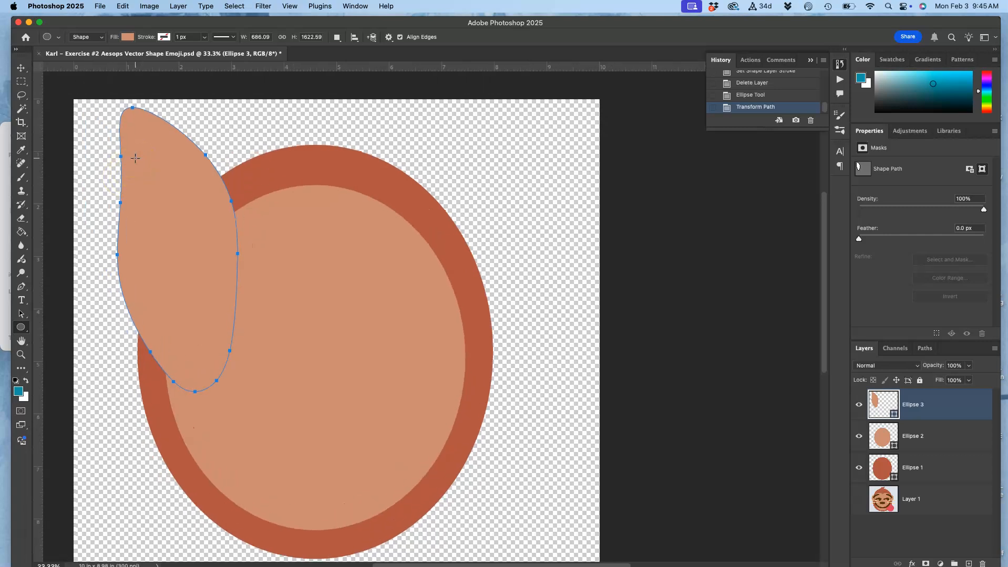
scroll(135, 158, up, 1)
drag(894, 416, 930, 476)
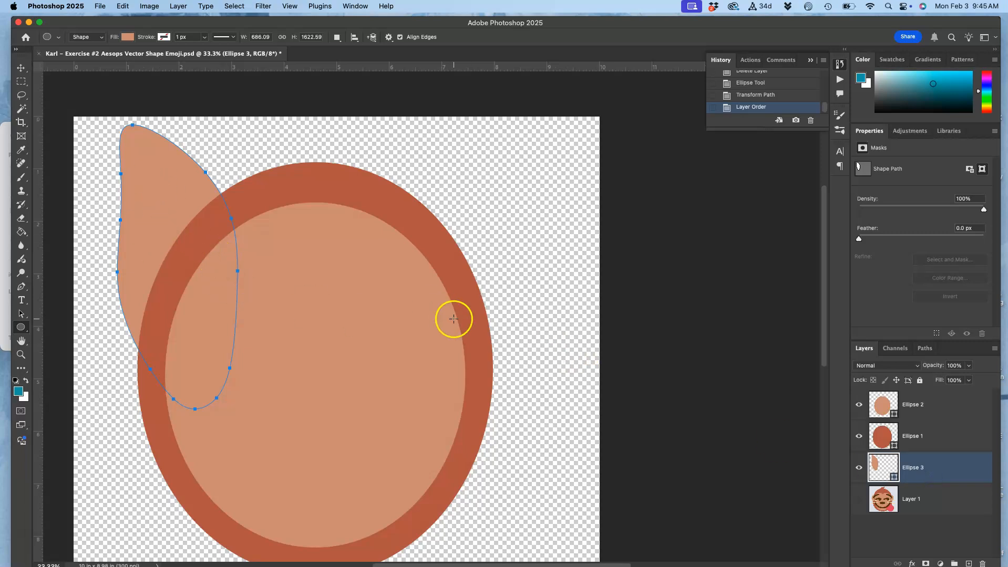
mouse_move(912, 466)
mouse_down()
mouse_move(920, 430)
mouse_move(923, 468)
mouse_up()
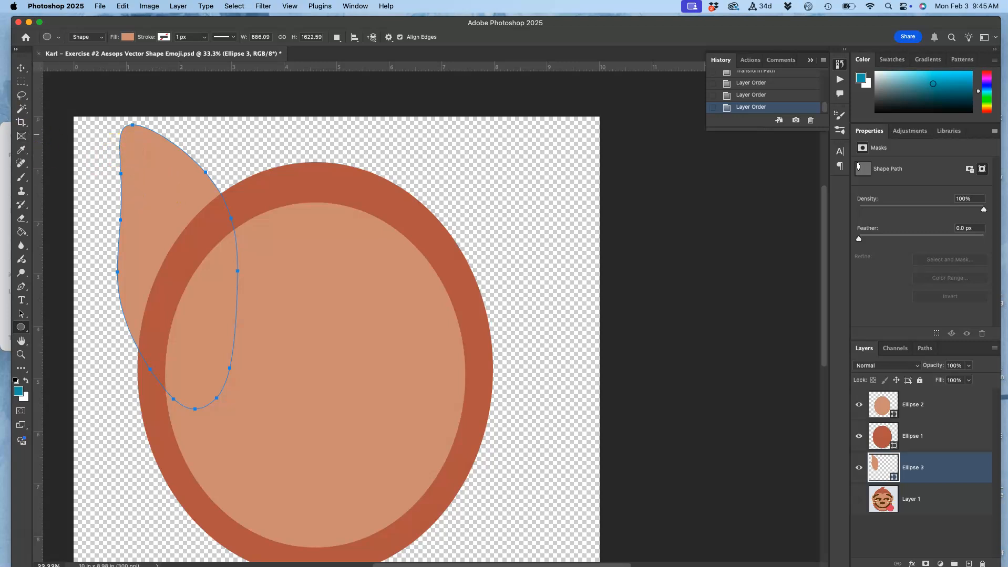
- Select Ellipse 1, Ellipse 2 and Ellipse 3 in turn with the Move tool to compare the shape layers
click(21, 68)
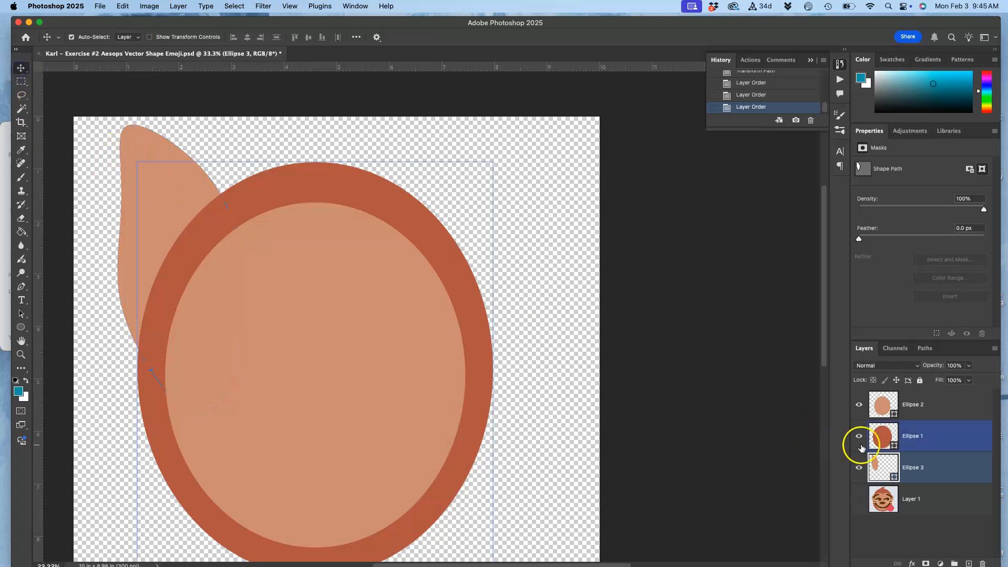
click(881, 436)
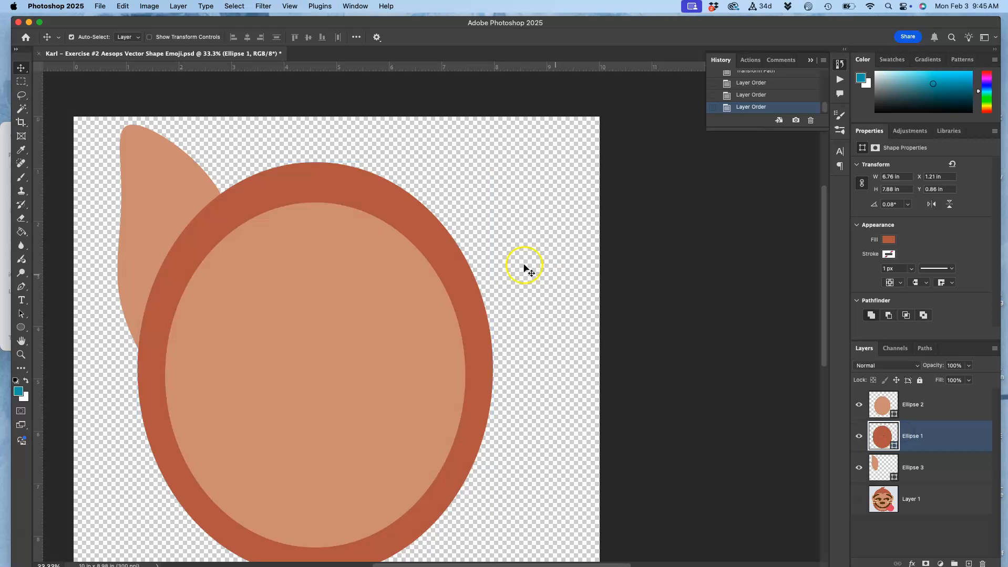
click(876, 402)
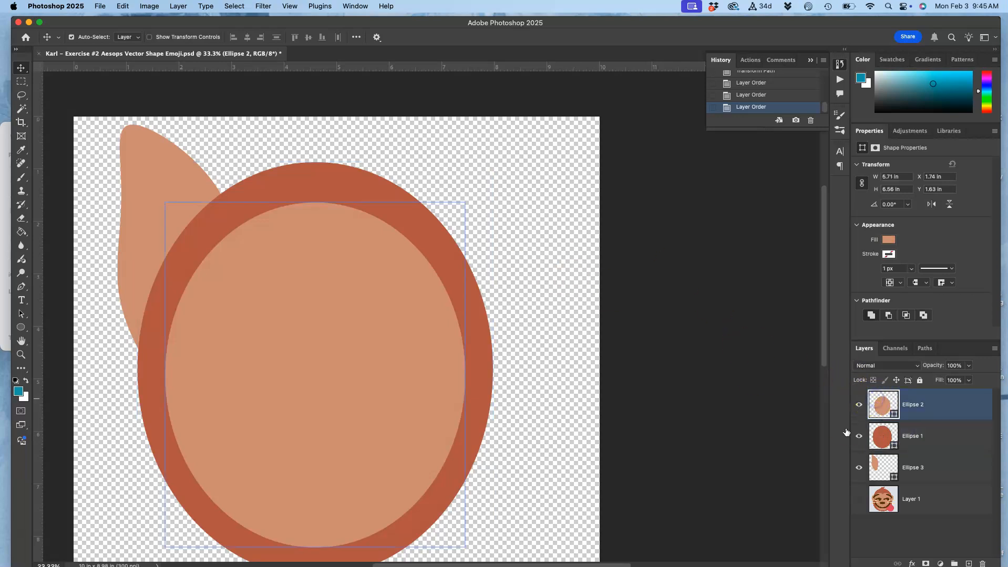
click(877, 467)
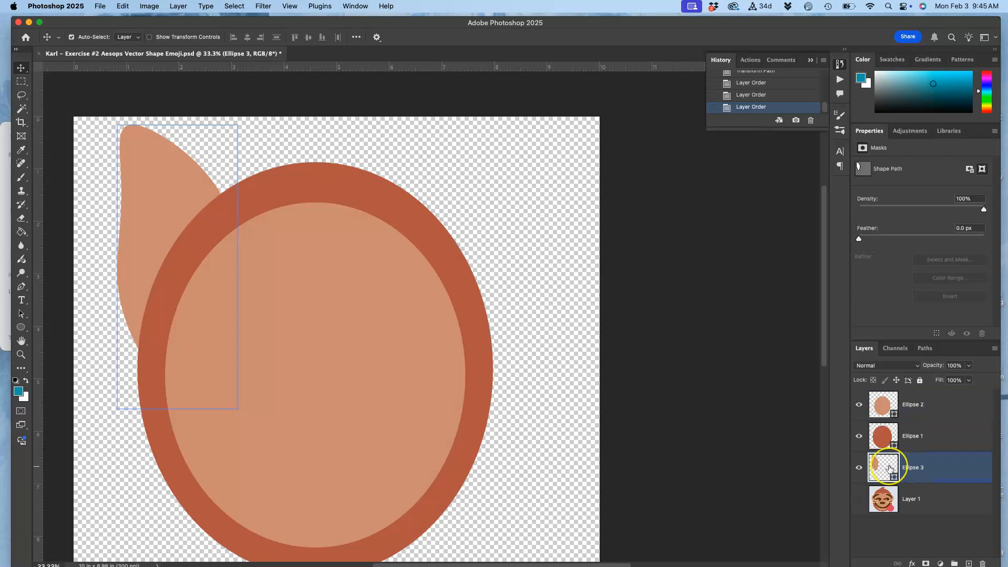
key(super+t)
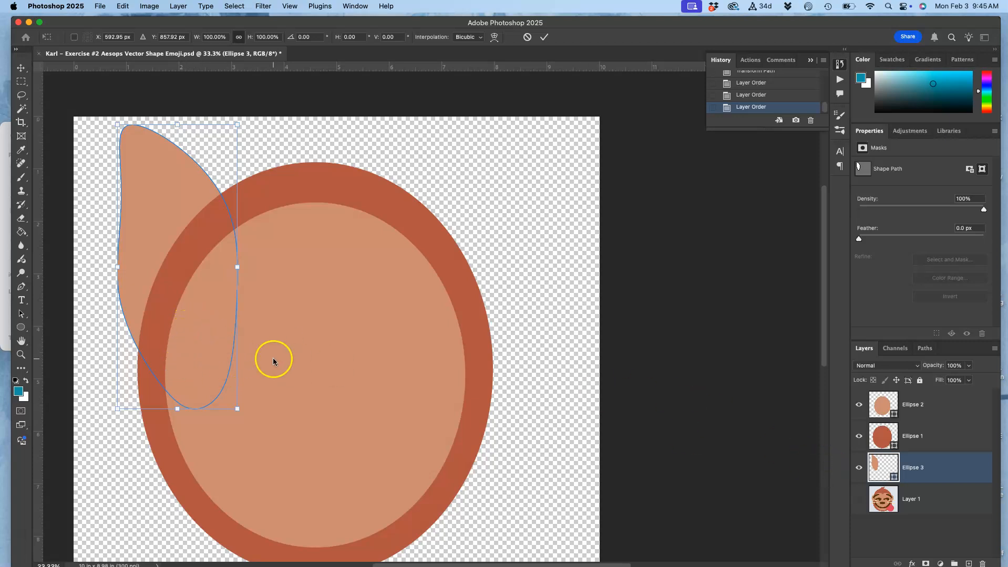
scroll(185, 292, up, 2)
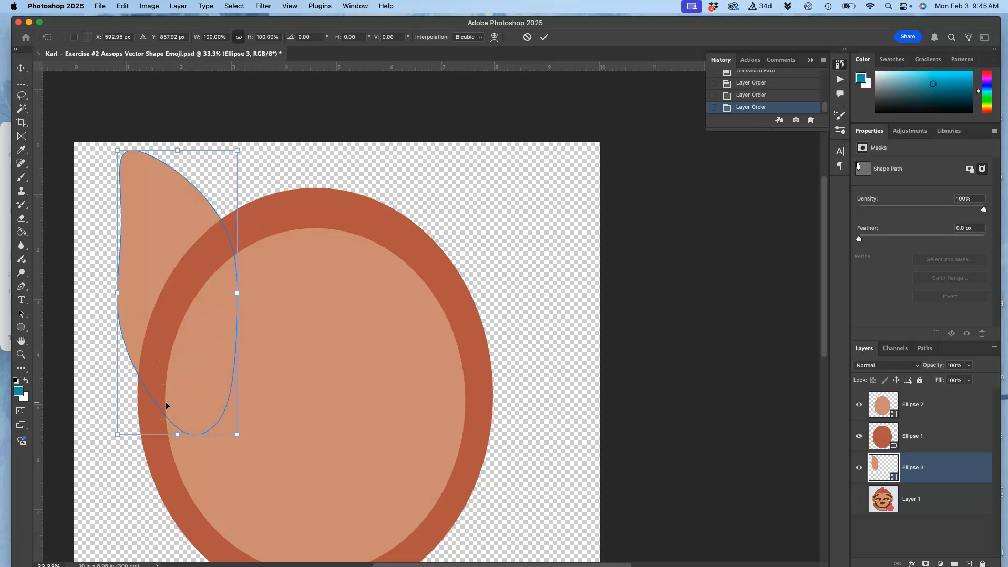
scroll(166, 406, down, 3)
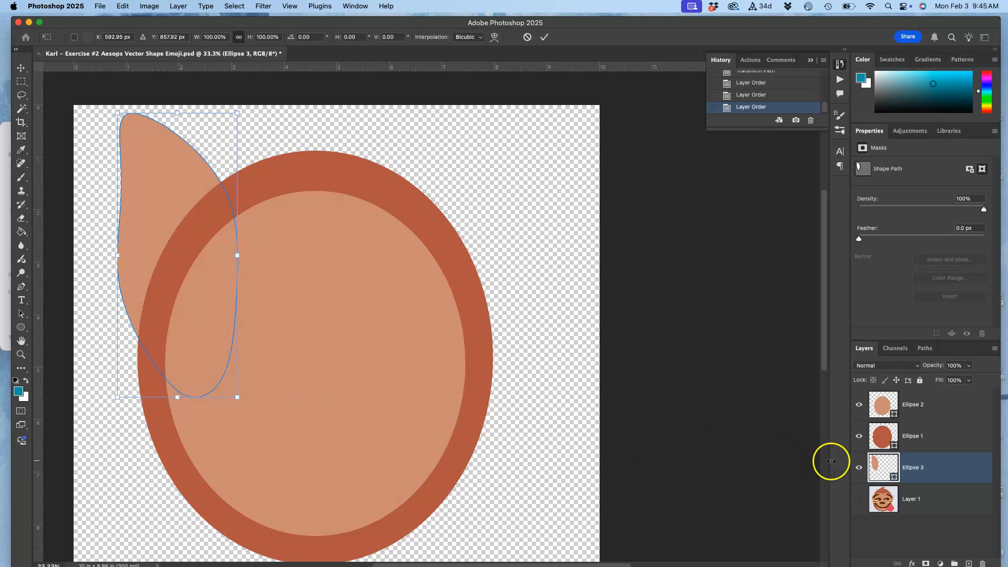
- Show the reference image on Layer 1 behind the ellipse shapes
click(858, 499)
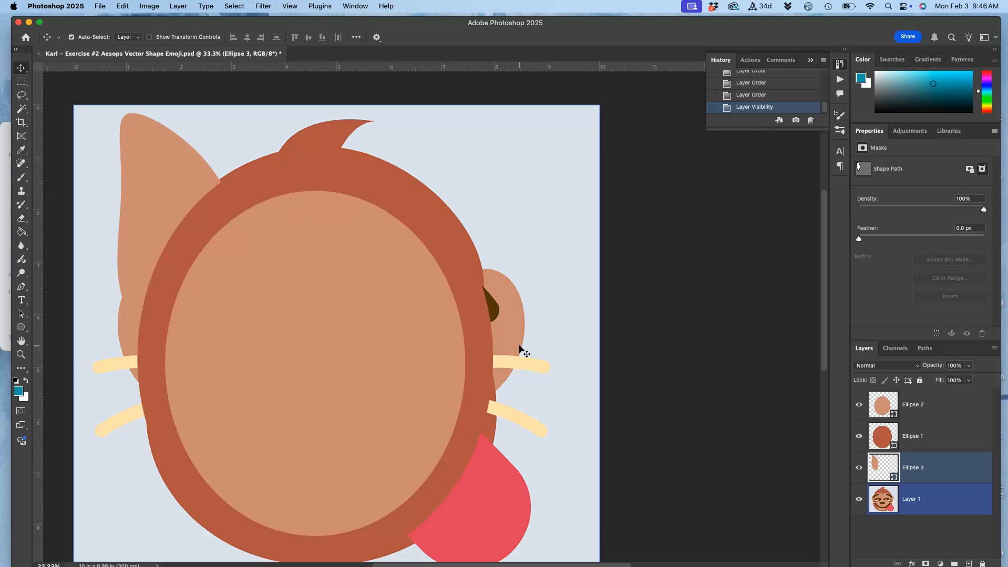
scroll(519, 348, down, 3)
scroll(519, 348, left, 2)
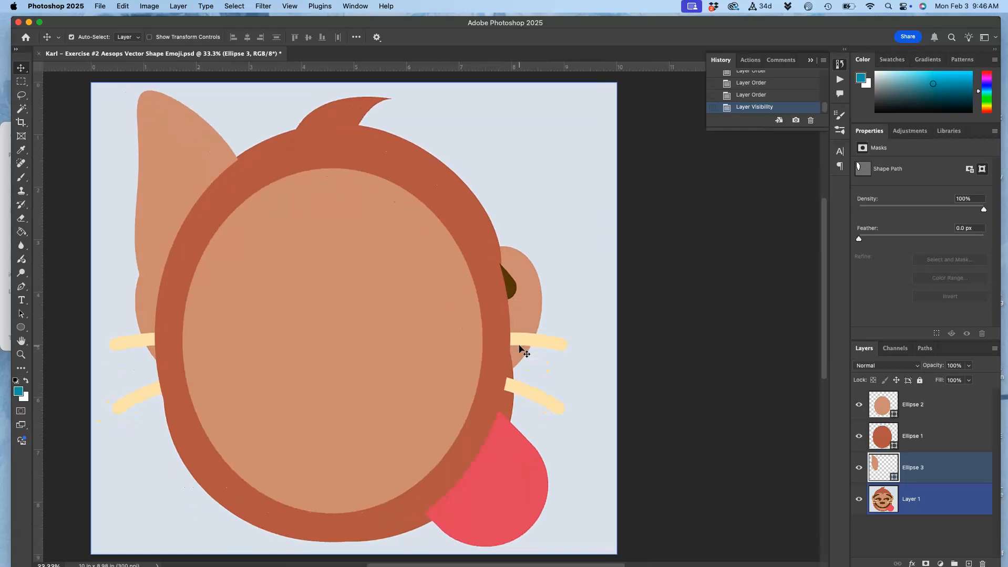
click(519, 348)
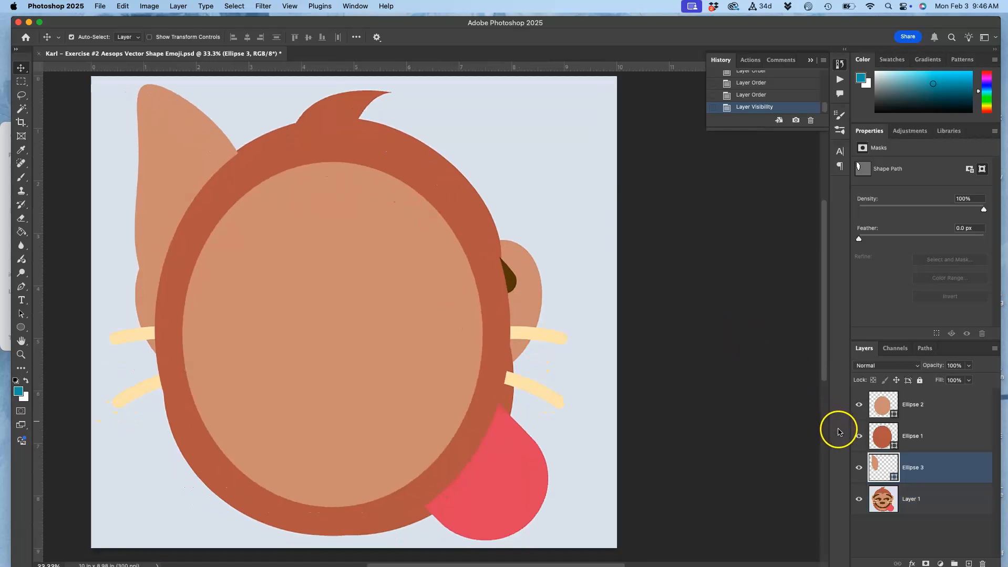
- Duplicate the Layer 1 reference image and move the copy to the top of the layer stack
click(949, 503)
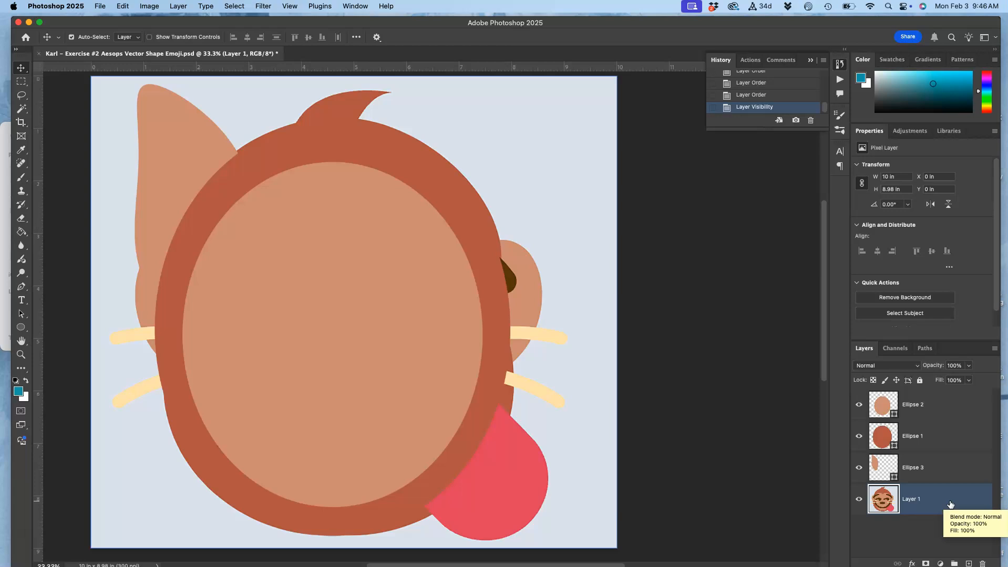
super+click(882, 498)
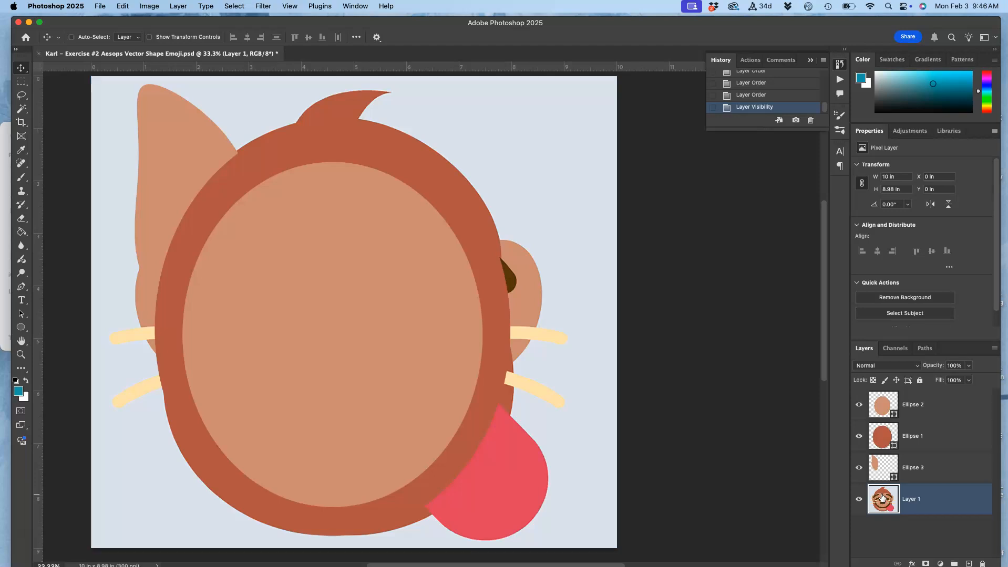
key(super+j)
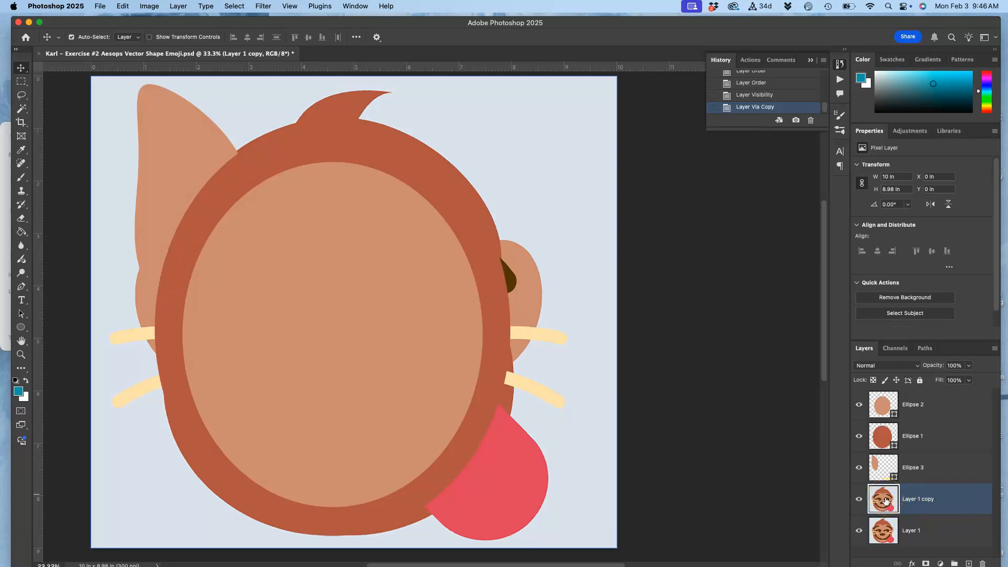
drag(886, 500, 883, 390)
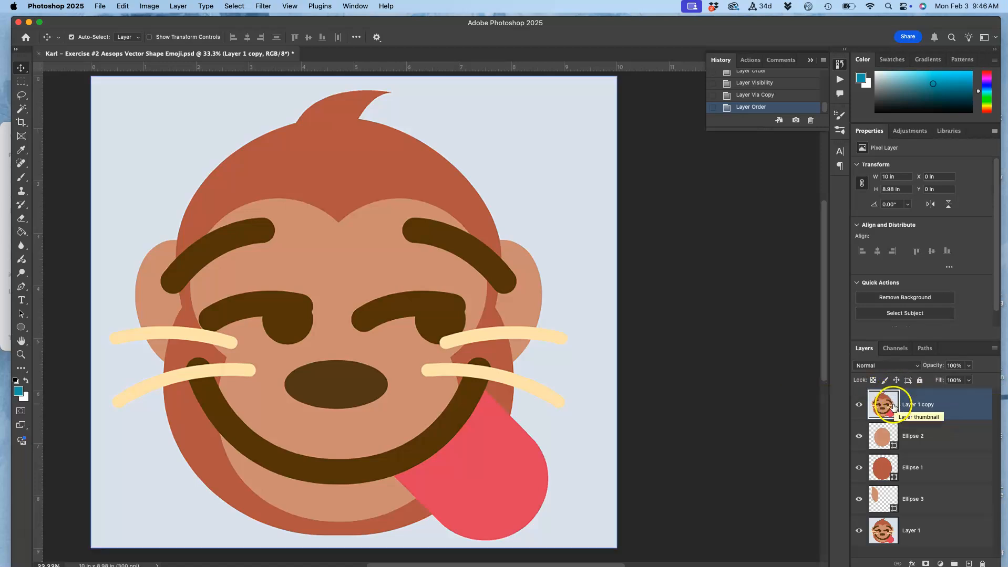
- Lower the opacity of Layer 1 copy to about 72%
click(969, 368)
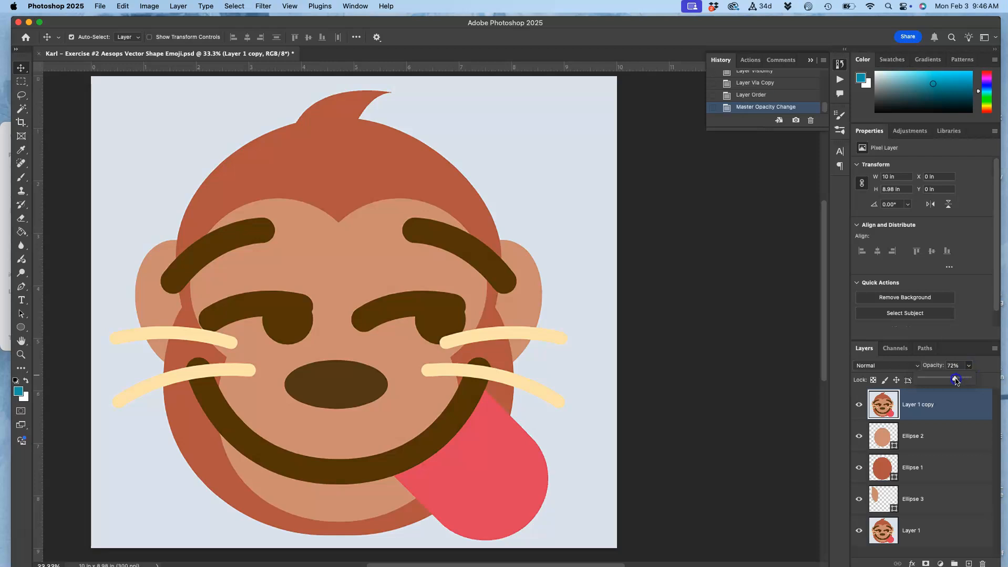